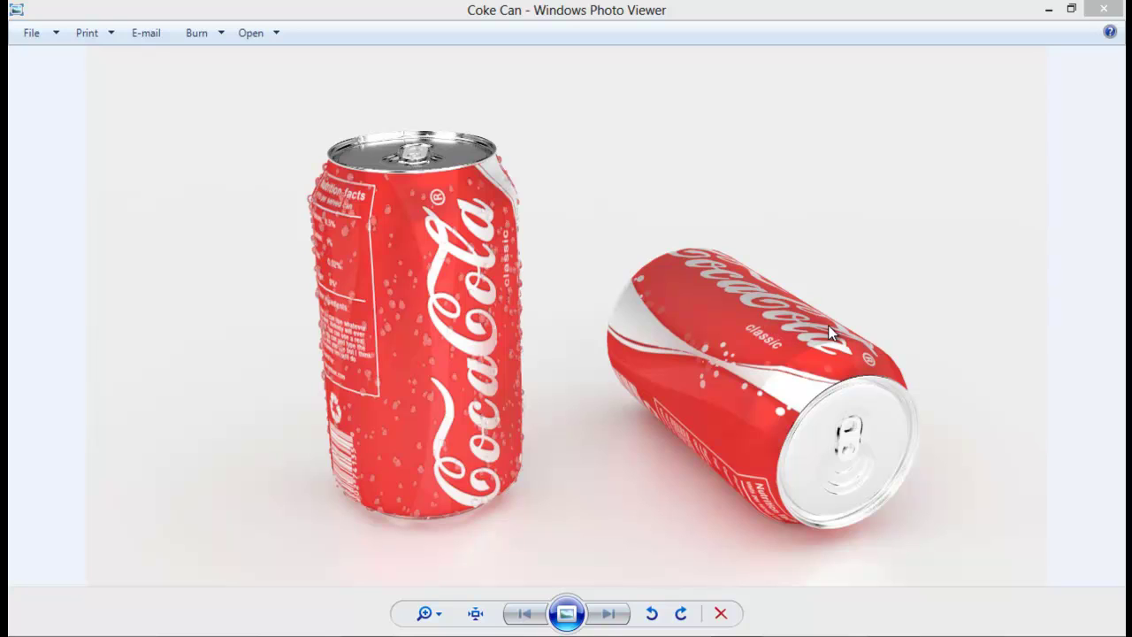
# Compare the reference render of the droplet-covered Coke can with the can model in 3ds Max from several angles.
pyautogui.click(1049, 10)
pyautogui.keyDown('alt'); pyautogui.moveTo(397, 328); pyautogui.dragTo(632, 290, button='middle'); pyautogui.keyUp('alt')
pyautogui.moveTo(542, 283); pyautogui.dragTo(573, 299, button='middle')
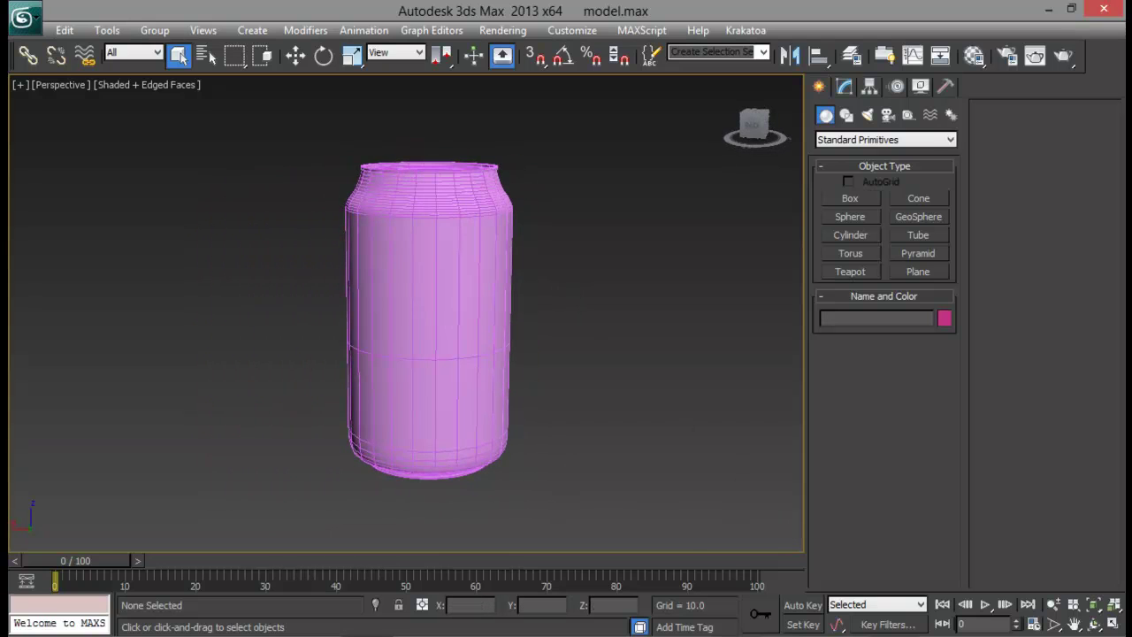
pyautogui.hotkey('alt', 'Tab')
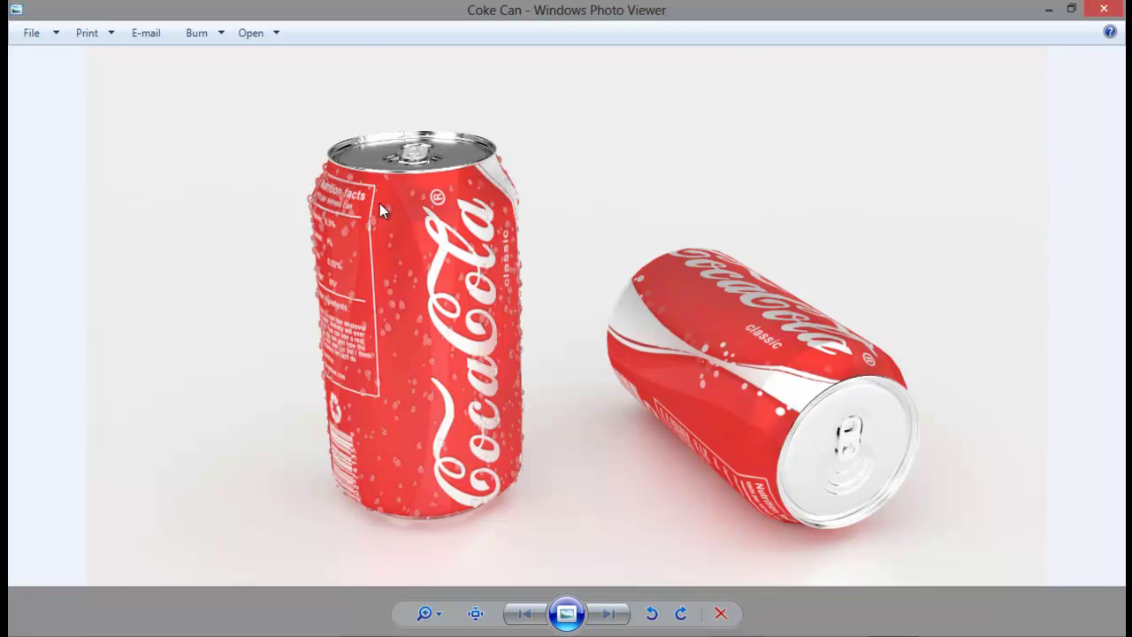
pyautogui.hotkey('alt', 'Tab')
pyautogui.moveTo(433, 319); pyautogui.dragTo(472, 315, button='middle')
pyautogui.keyDown('alt'); pyautogui.moveTo(472, 316); pyautogui.dragTo(516, 321, button='middle'); pyautogui.keyUp('alt')
pyautogui.moveTo(492, 278); pyautogui.dragTo(401, 188, button='middle')
pyautogui.moveTo(404, 288); pyautogui.dragTo(414, 291, button='middle')
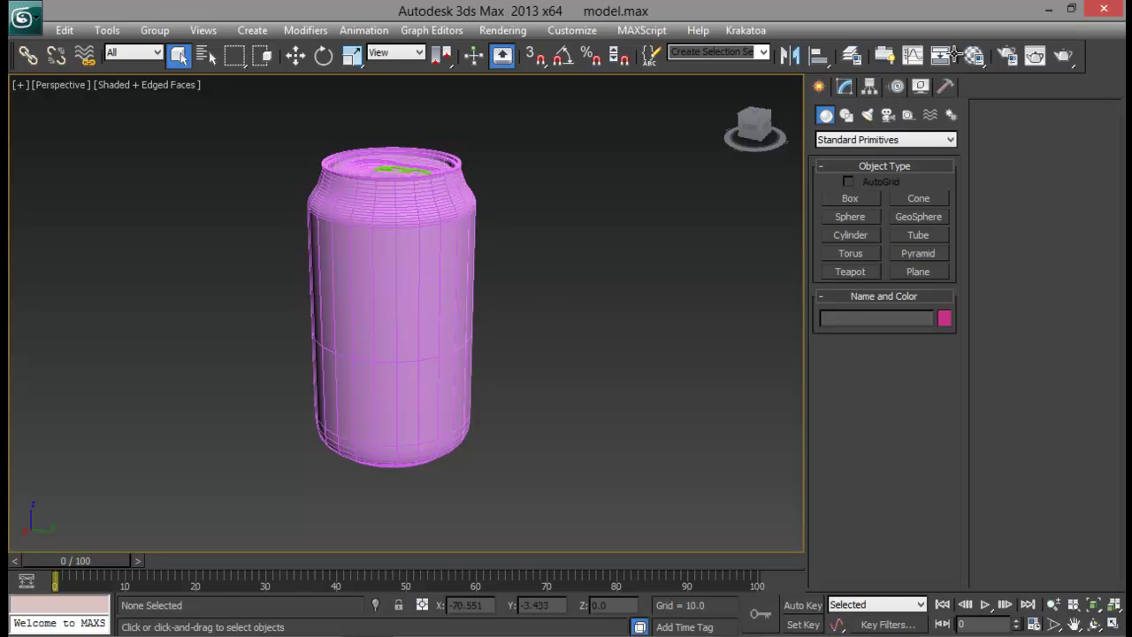
# Create a PF Source particle emitter about 58.5 by 75.5 units beside the can.
pyautogui.press('6')
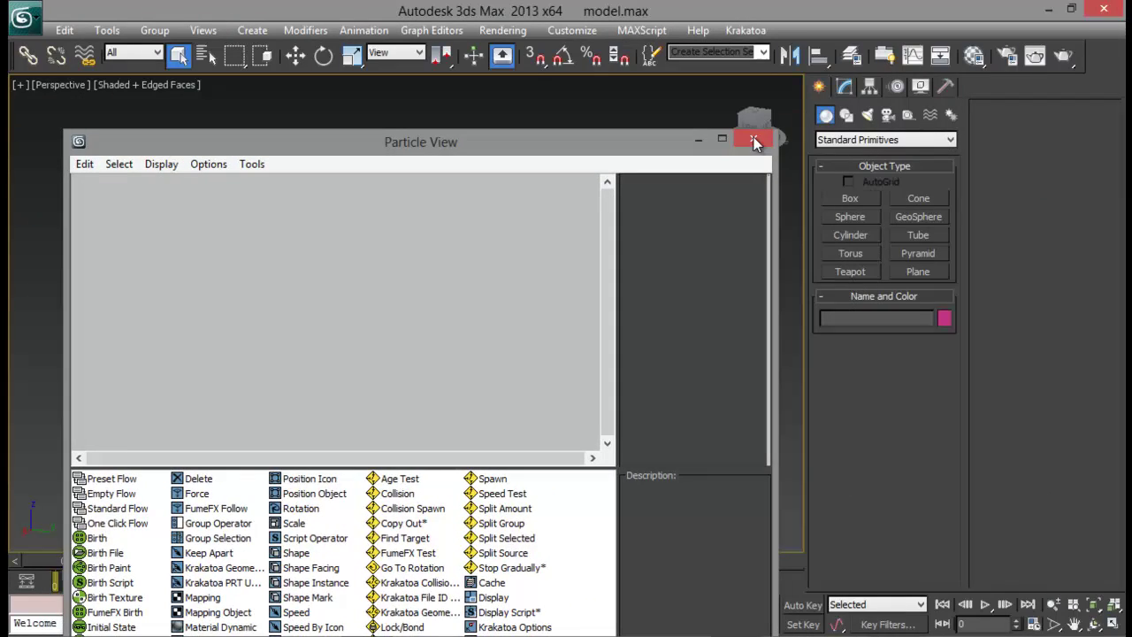
pyautogui.click(754, 140)
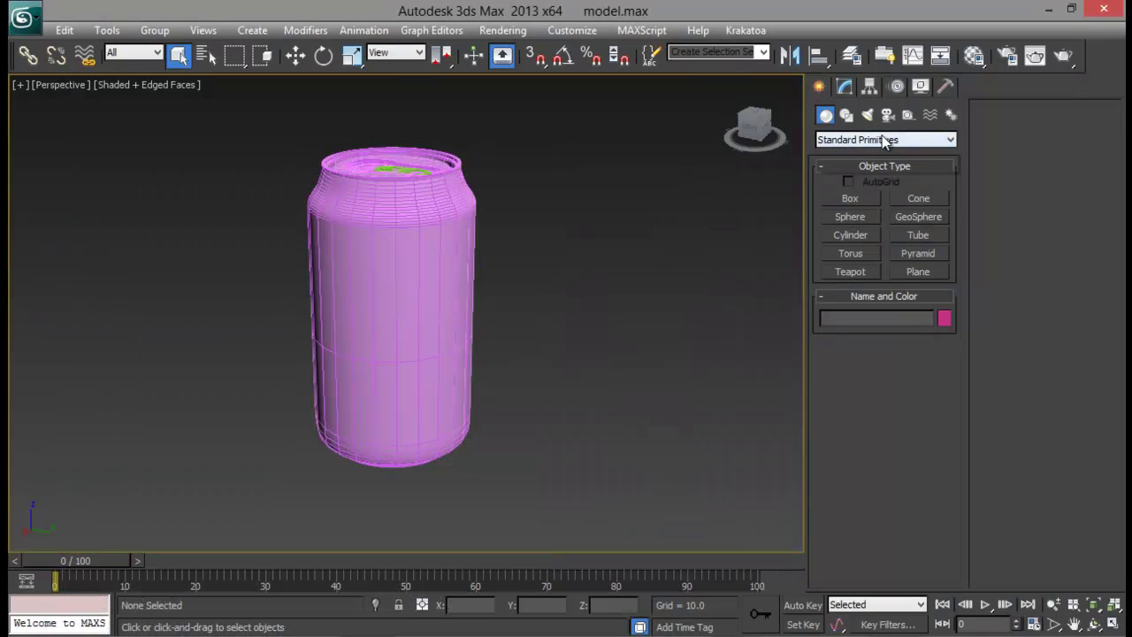
pyautogui.click(887, 140)
pyautogui.click(847, 190)
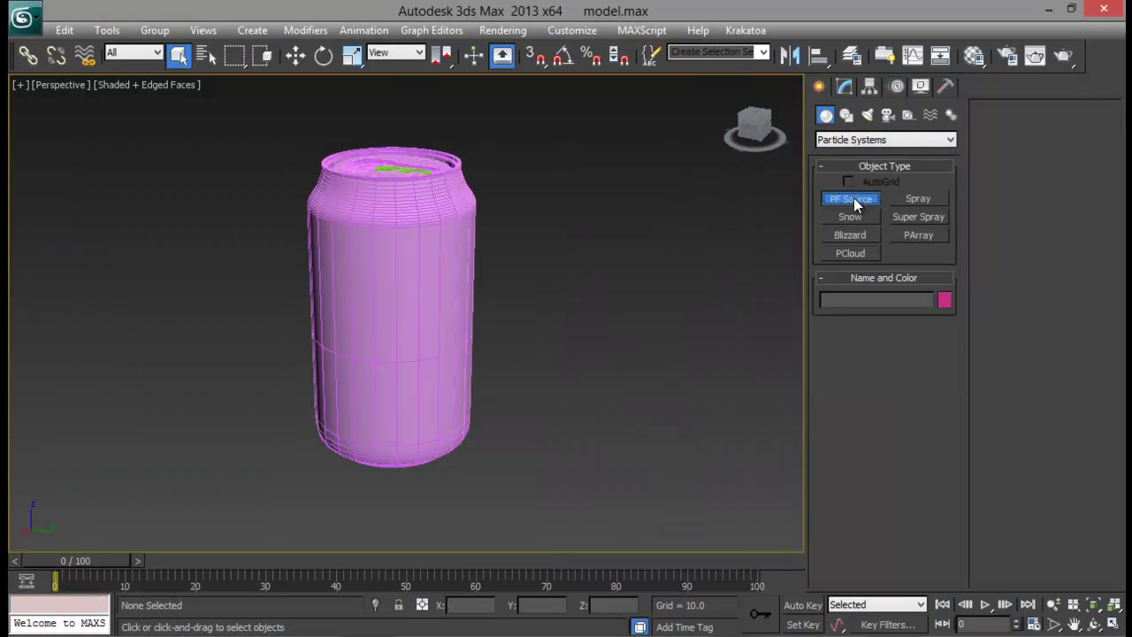
pyautogui.click(849, 199)
pyautogui.moveTo(564, 442); pyautogui.dragTo(592, 473)
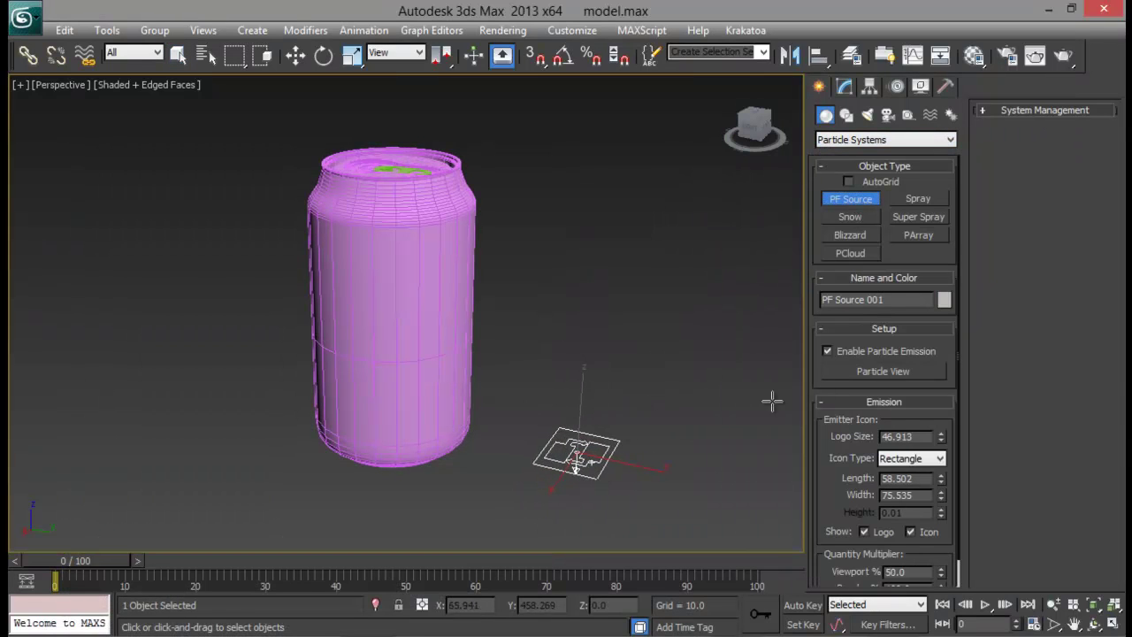
# Open Particle View for the new source and set its Birth operator's emit stop to 0 and amount to 800.
pyautogui.click(881, 373)
pyautogui.moveTo(492, 145); pyautogui.dragTo(1011, 98)
pyautogui.moveTo(896, 93); pyautogui.dragTo(909, 50)
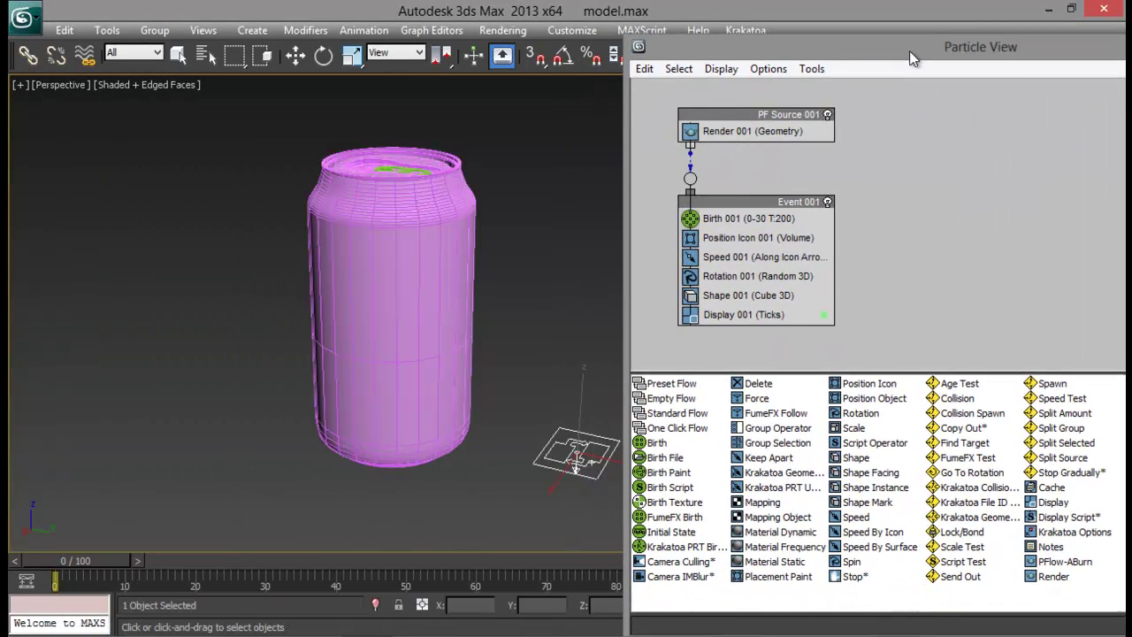
pyautogui.moveTo(494, 322)
pyautogui.mouseDown(button='middle')
pyautogui.moveTo(434, 324)
pyautogui.moveTo(475, 316)
pyautogui.mouseUp(button='middle')
pyautogui.click(725, 240)
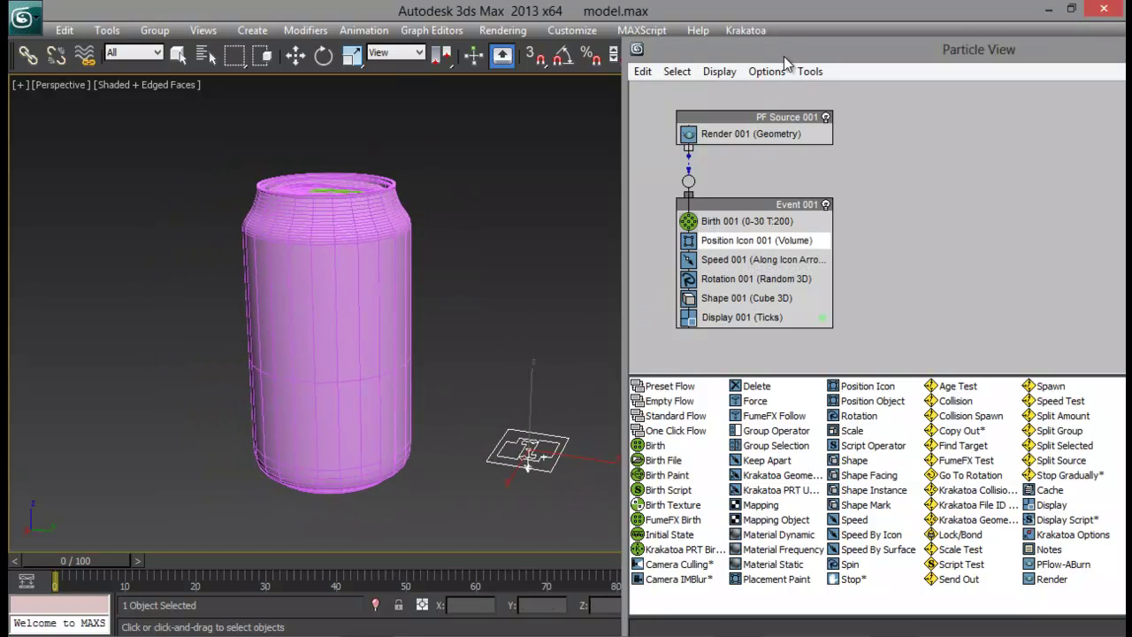
pyautogui.moveTo(792, 59); pyautogui.dragTo(604, 64)
pyautogui.click(561, 225)
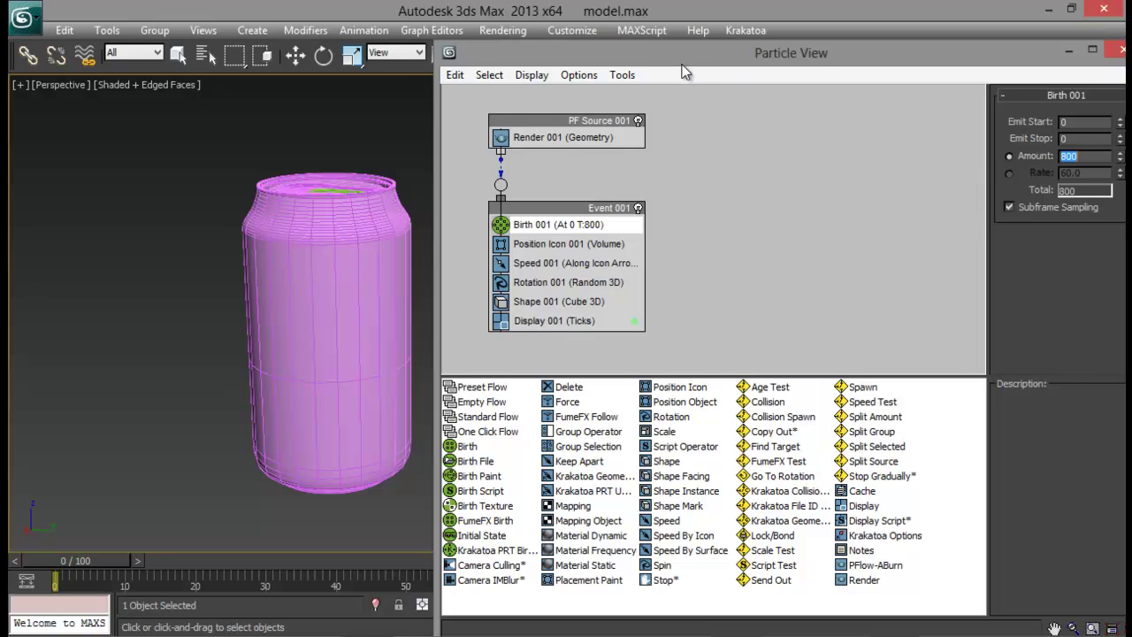
pyautogui.moveTo(682, 68); pyautogui.dragTo(723, 60)
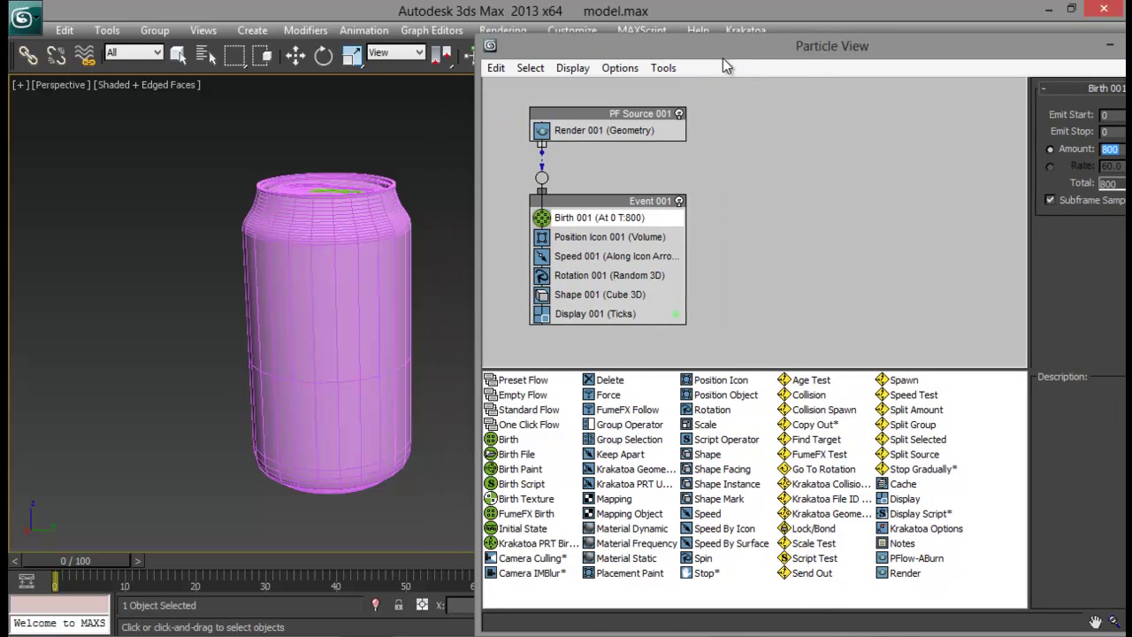
# Replace the Position Icon operator in Event 001 with a Position Object operator.
pyautogui.moveTo(409, 217); pyautogui.dragTo(380, 221, button='middle')
pyautogui.moveTo(379, 278); pyautogui.dragTo(377, 259, button='middle')
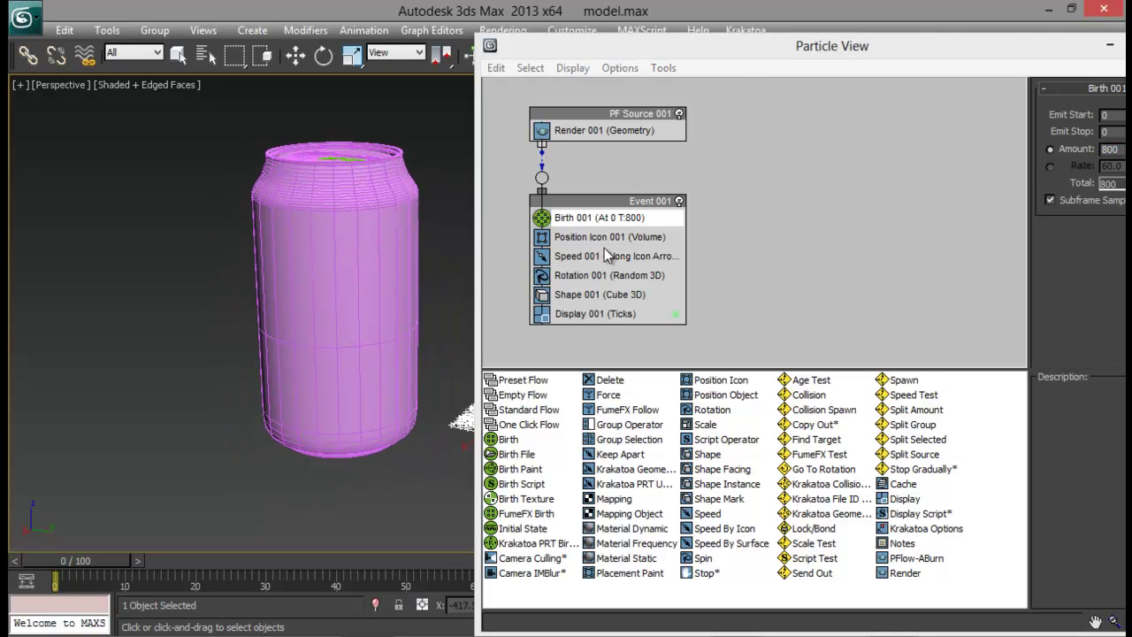
pyautogui.click(609, 238)
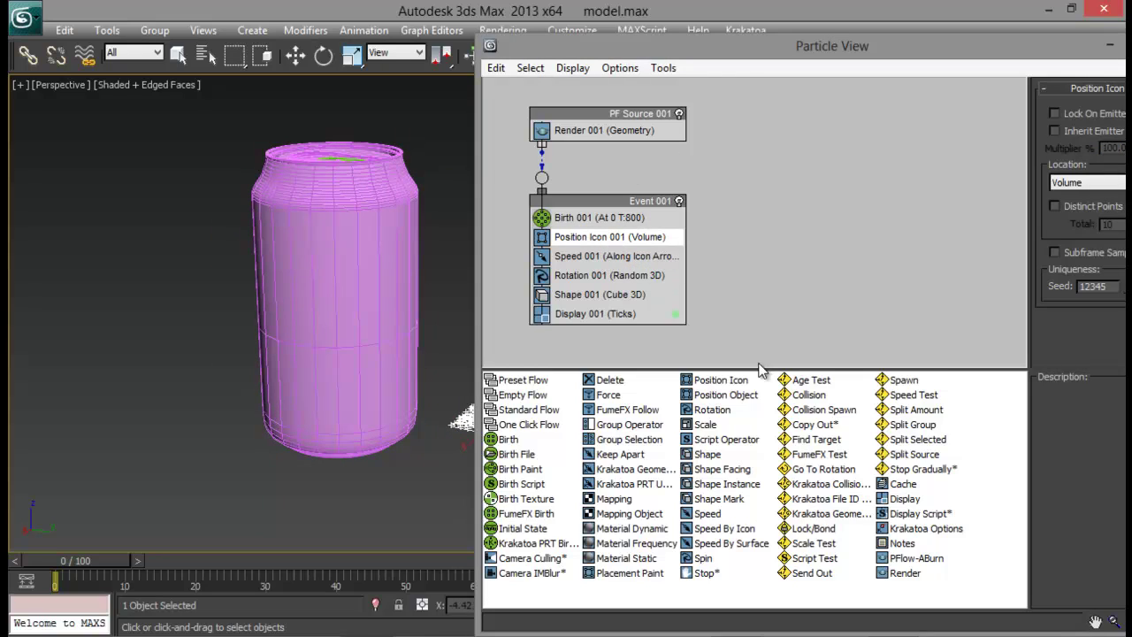
pyautogui.moveTo(741, 395); pyautogui.dragTo(629, 254)
pyautogui.hotkey('ctrl', 'z')
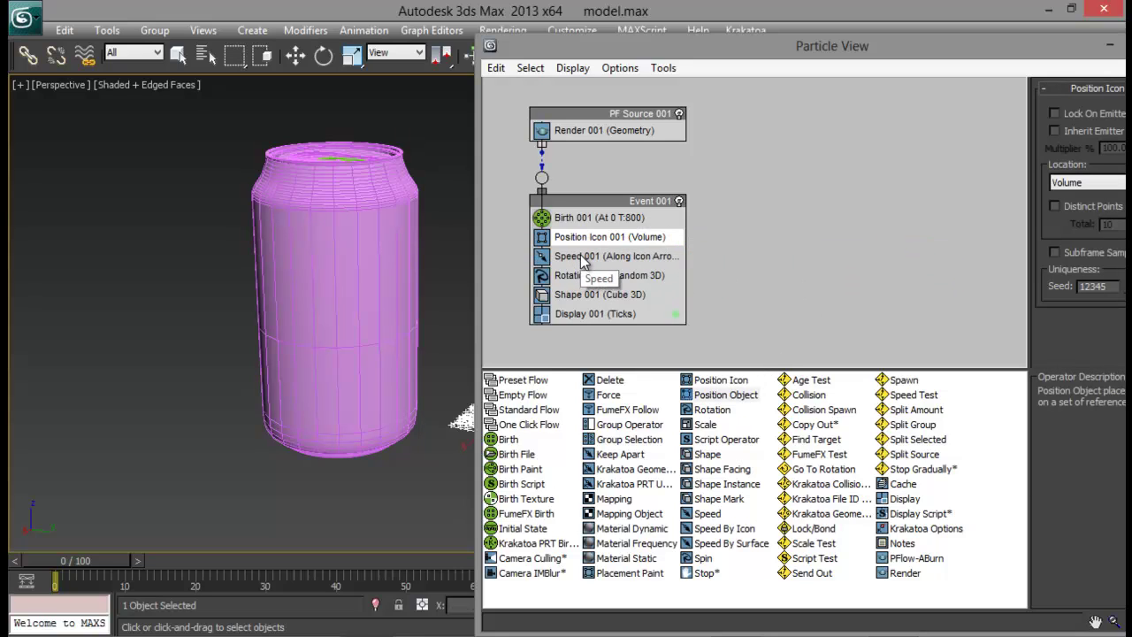
pyautogui.moveTo(736, 397); pyautogui.dragTo(663, 248)
pyautogui.click(620, 237)
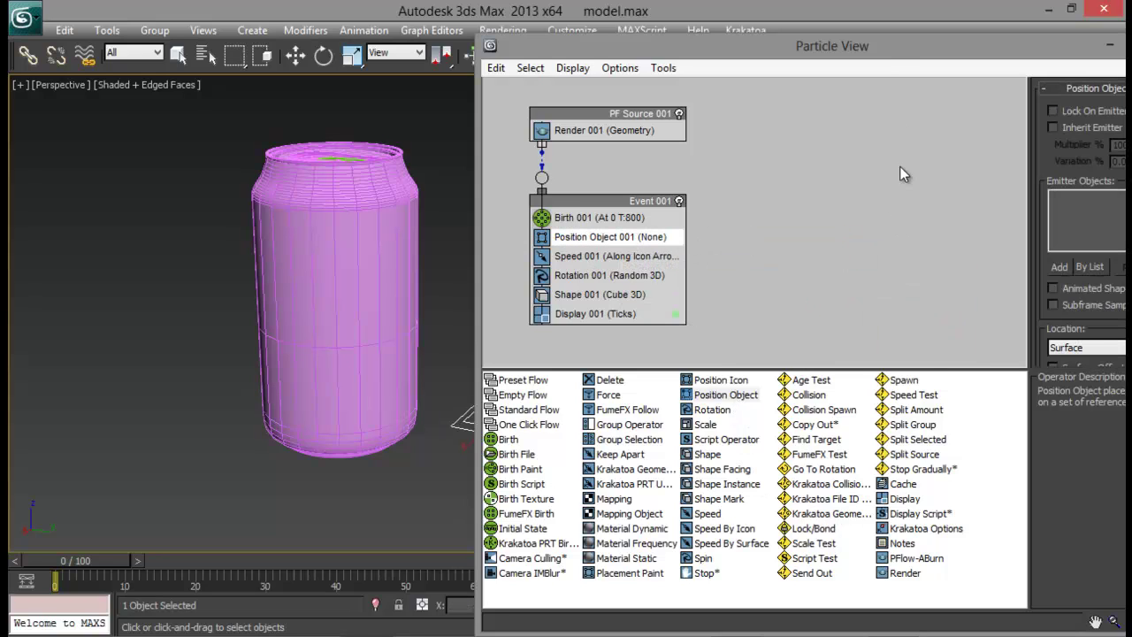
# Add the can's Body as the emitter object of the Position Object operator and minimise Particle View.
pyautogui.moveTo(902, 58); pyautogui.dragTo(837, 66)
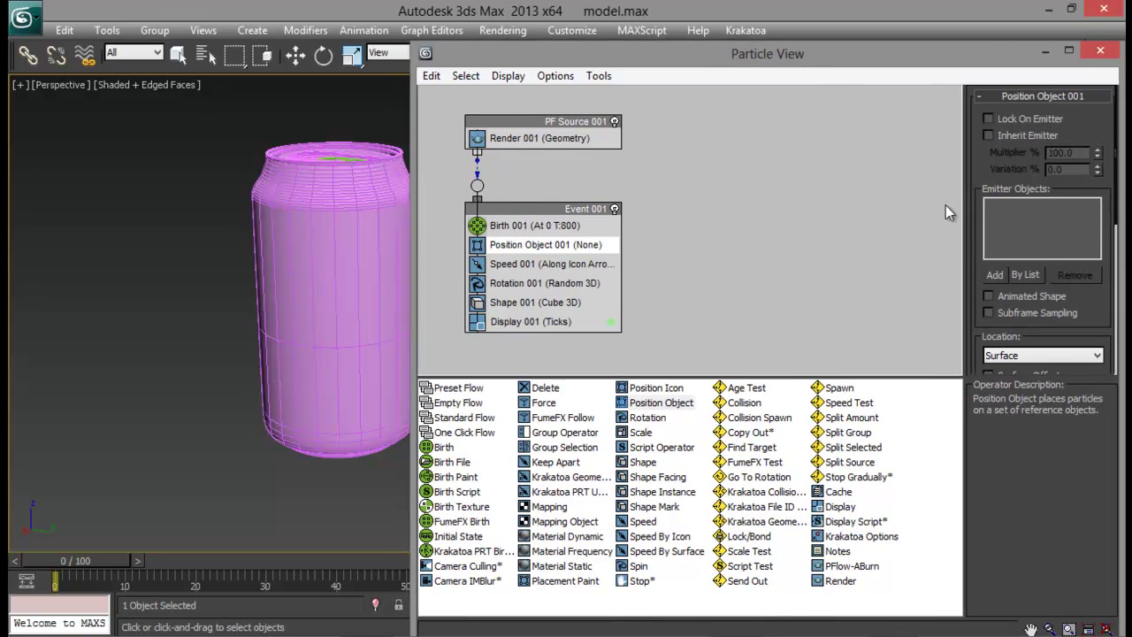
pyautogui.click(998, 274)
pyautogui.click(304, 245)
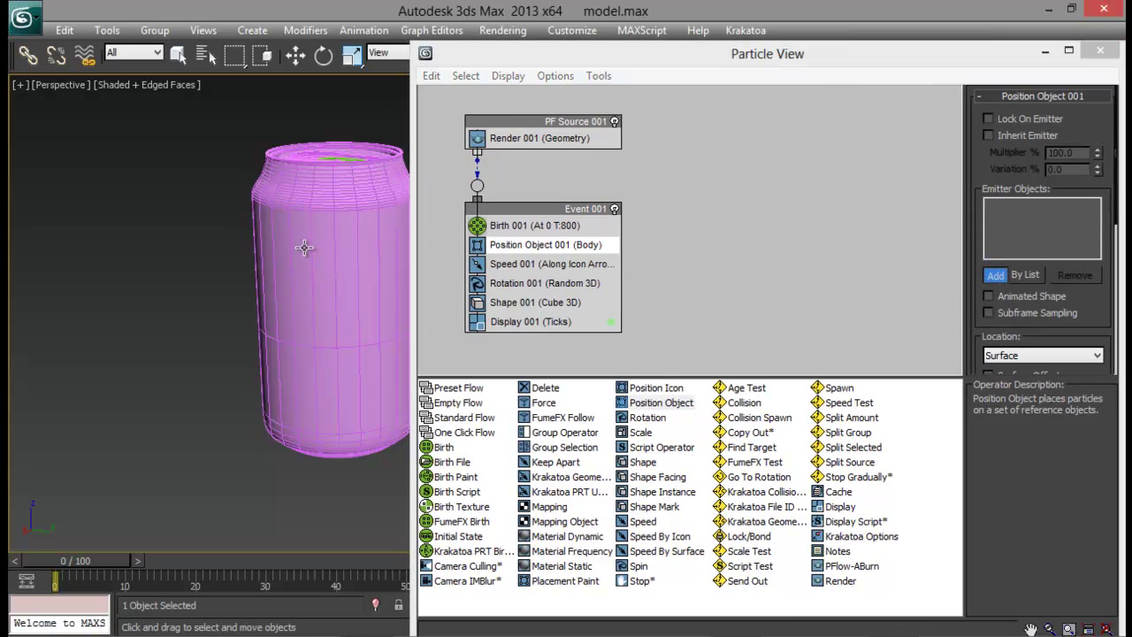
pyautogui.click(1046, 50)
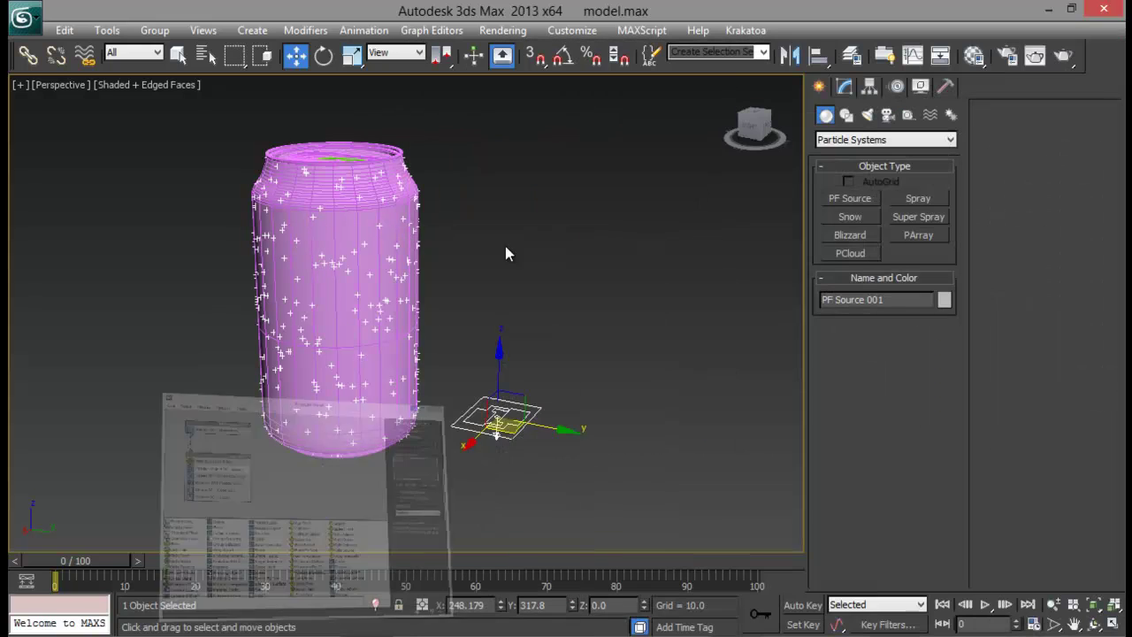
# Examine how the particles are distributed over the can body, from its rim to its base.
pyautogui.keyDown('alt'); pyautogui.moveTo(479, 252); pyautogui.dragTo(540, 276, button='middle'); pyautogui.keyUp('alt')
pyautogui.click(458, 243)
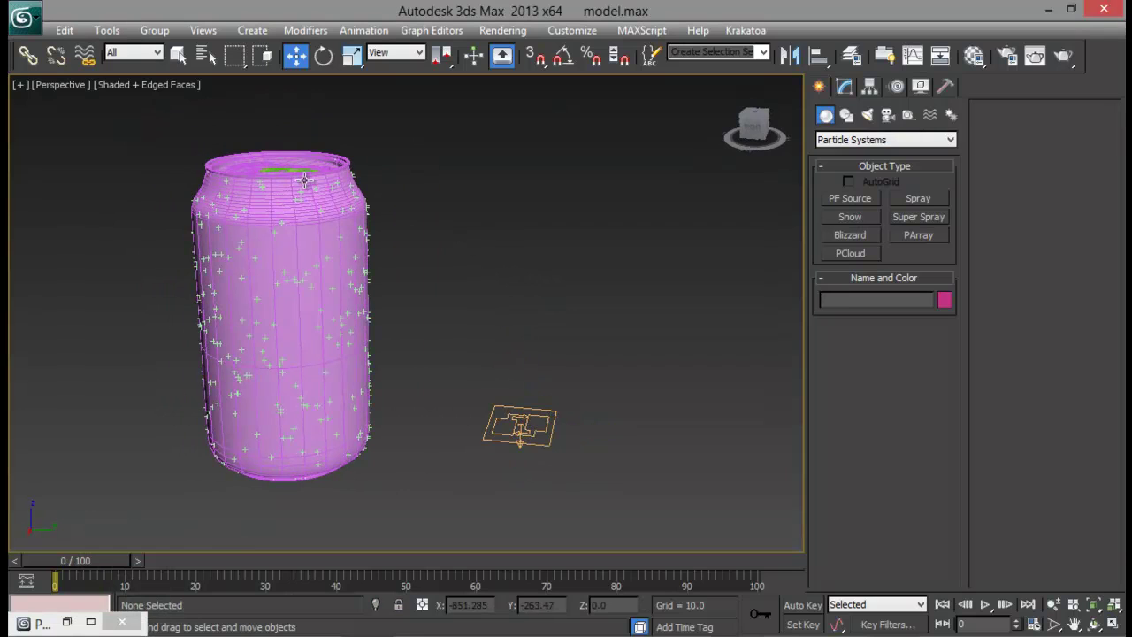
pyautogui.click(363, 222)
pyautogui.keyDown('alt'); pyautogui.moveTo(363, 221); pyautogui.dragTo(389, 207, button='middle'); pyautogui.keyUp('alt')
pyautogui.click(280, 261)
pyautogui.moveTo(329, 301); pyautogui.dragTo(328, 268, button='middle')
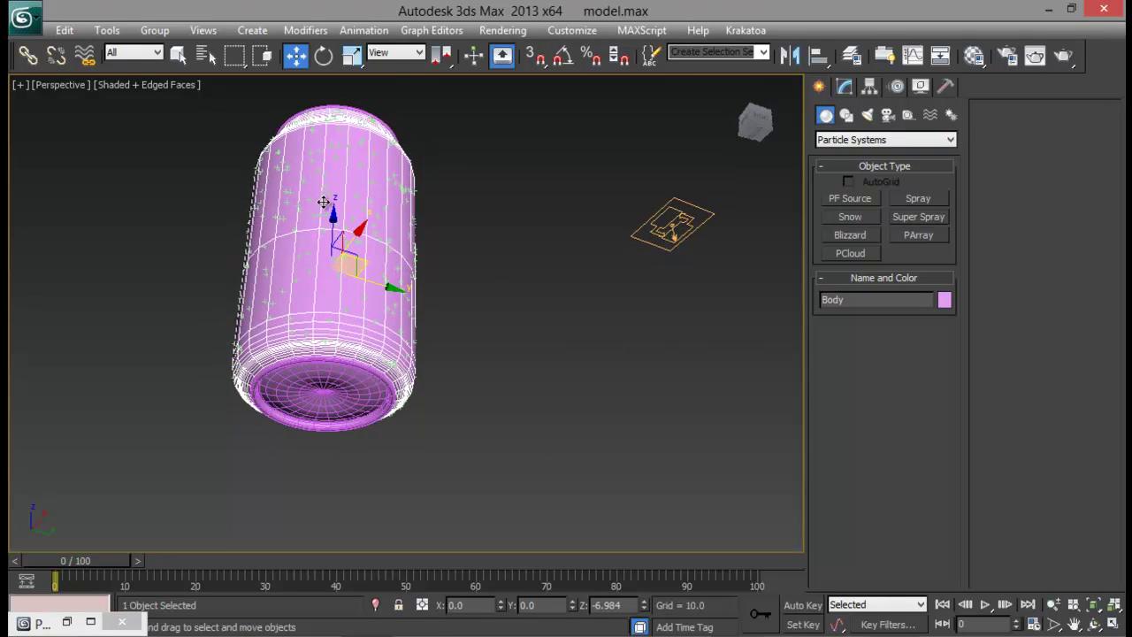
pyautogui.keyDown('alt'); pyautogui.moveTo(388, 196); pyautogui.dragTo(374, 263, button='middle'); pyautogui.keyUp('alt')
pyautogui.click(580, 216)
pyautogui.click(320, 188)
pyautogui.keyDown('alt'); pyautogui.moveTo(391, 195); pyautogui.dragTo(261, 126, button='middle'); pyautogui.keyUp('alt')
pyautogui.keyDown('alt'); pyautogui.moveTo(399, 142); pyautogui.dragTo(396, 239, button='middle'); pyautogui.keyUp('alt')
pyautogui.moveTo(387, 287)
pyautogui.keyDown('alt'); pyautogui.mouseDown(button='middle')
pyautogui.moveTo(409, 233)
pyautogui.moveTo(380, 256)
pyautogui.moveTo(369, 185)
pyautogui.moveTo(327, 218)
pyautogui.moveTo(374, 256)
pyautogui.moveTo(367, 289)
pyautogui.mouseUp(button='middle'); pyautogui.keyUp('alt')
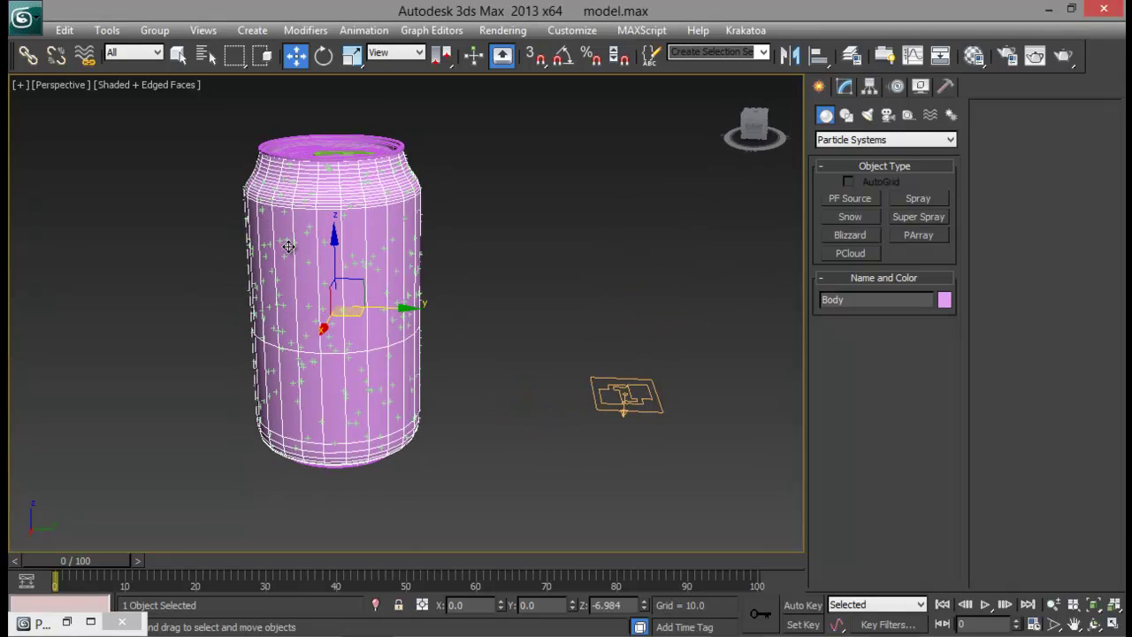
pyautogui.keyDown('alt'); pyautogui.moveTo(298, 241); pyautogui.dragTo(372, 245, button='middle'); pyautogui.keyUp('alt')
pyautogui.moveTo(447, 257)
pyautogui.keyDown('alt'); pyautogui.mouseDown(button='middle')
pyautogui.moveTo(413, 261)
pyautogui.moveTo(432, 254)
pyautogui.mouseUp(button='middle'); pyautogui.keyUp('alt')
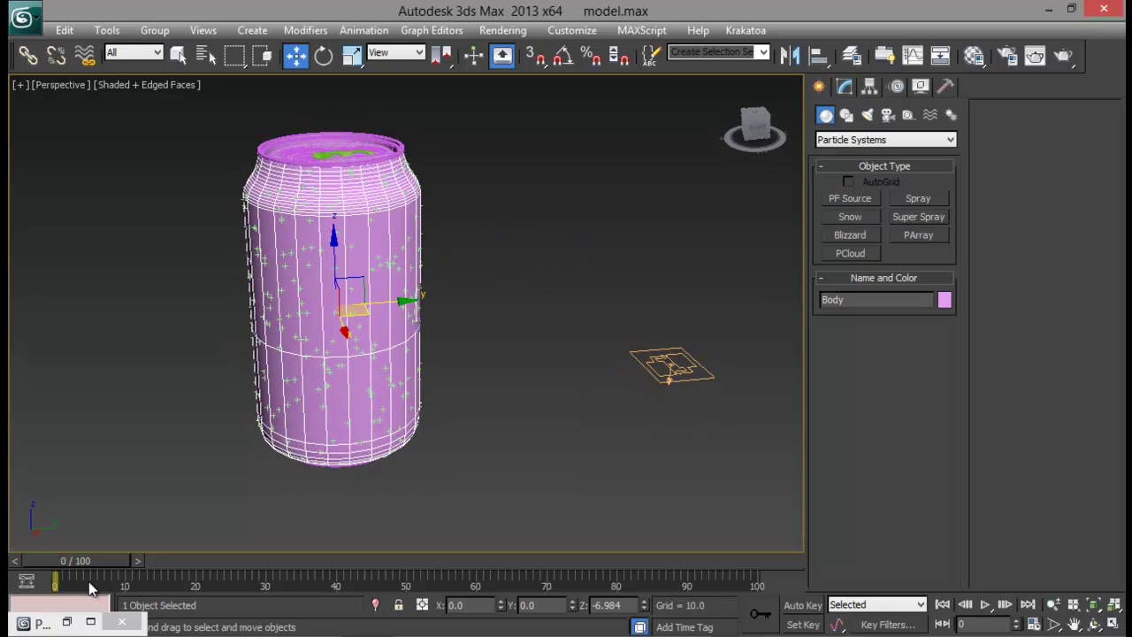
# Delete the Speed and Rotation operators from Event 001.
pyautogui.click(69, 624)
pyautogui.click(537, 268)
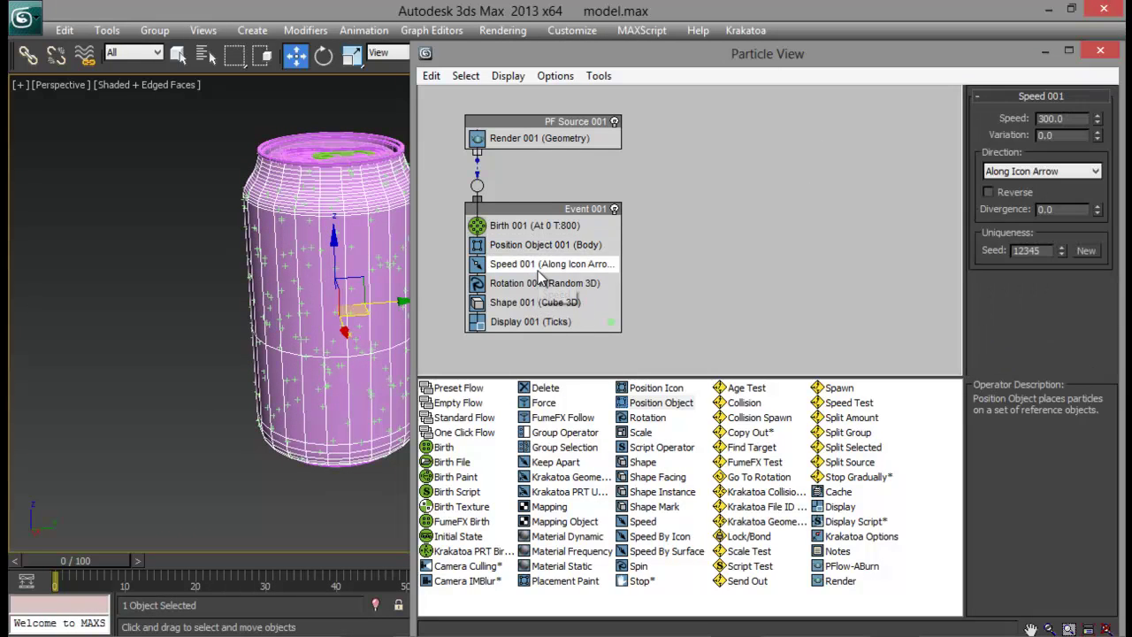
pyautogui.press('Delete')
pyautogui.click(537, 269)
pyautogui.press('Delete')
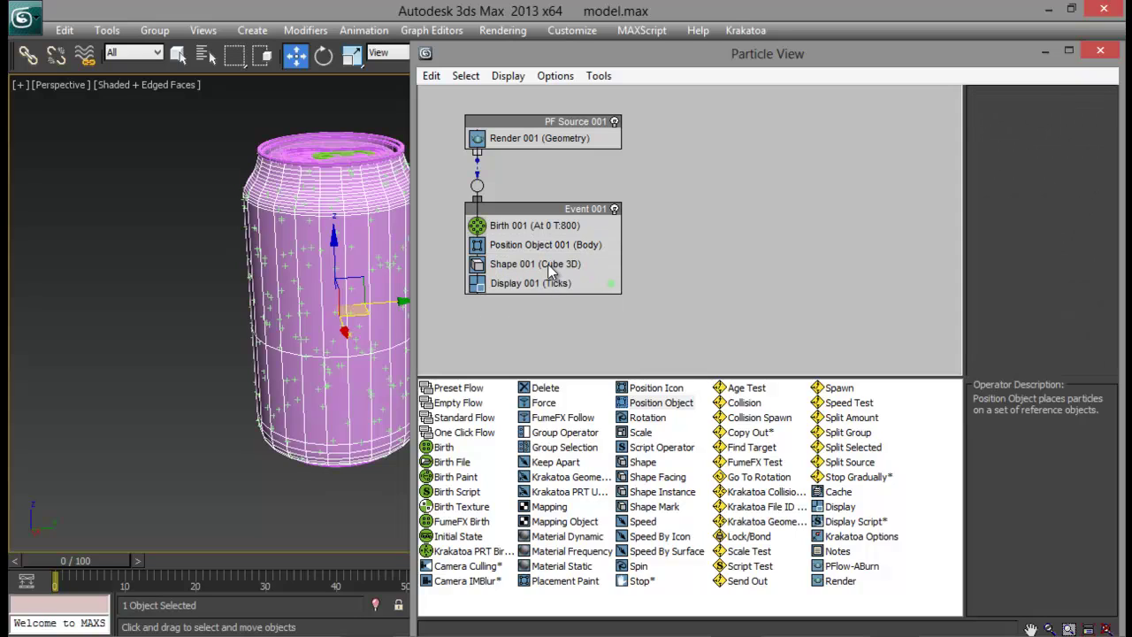
# Set the Shape operator's 3D particle shape to Sphere 80-sides.
pyautogui.click(547, 269)
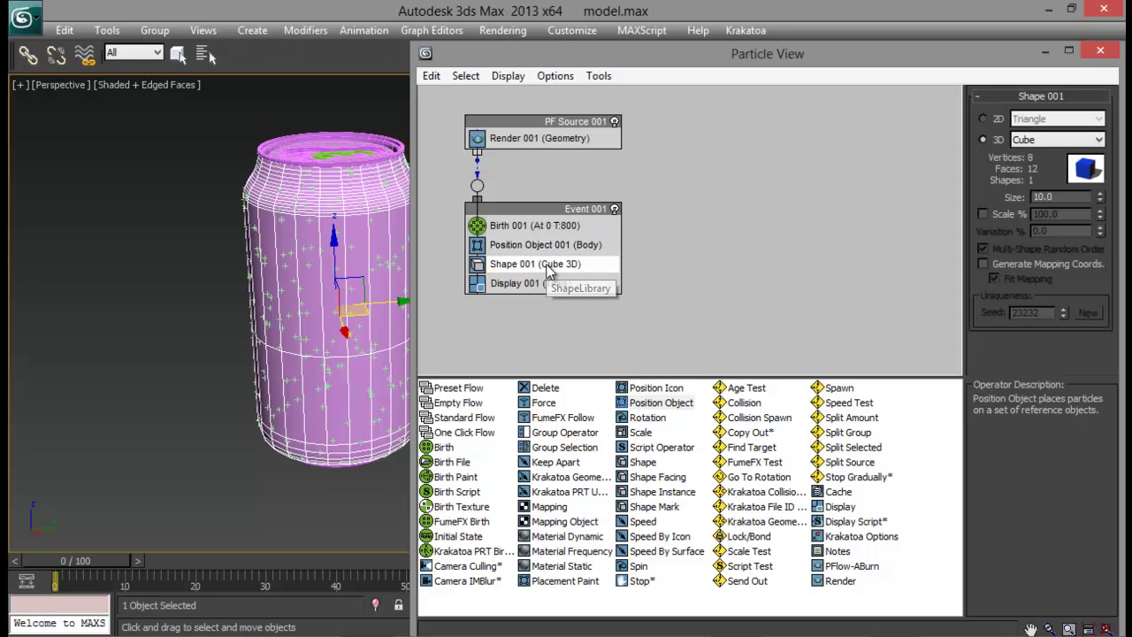
pyautogui.click(1026, 141)
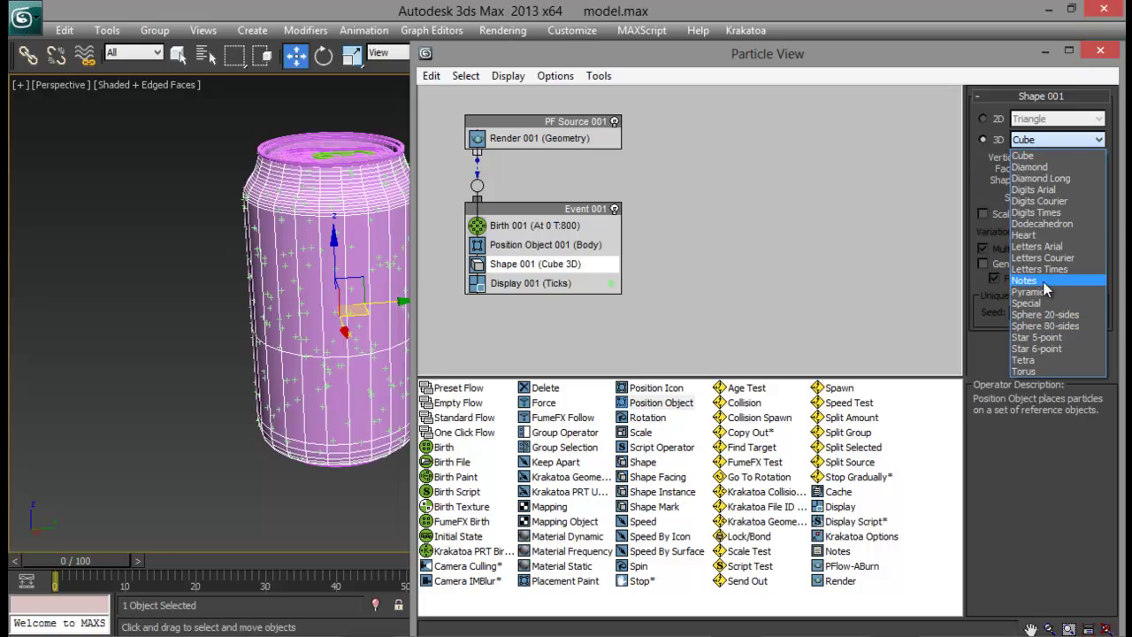
pyautogui.click(1053, 326)
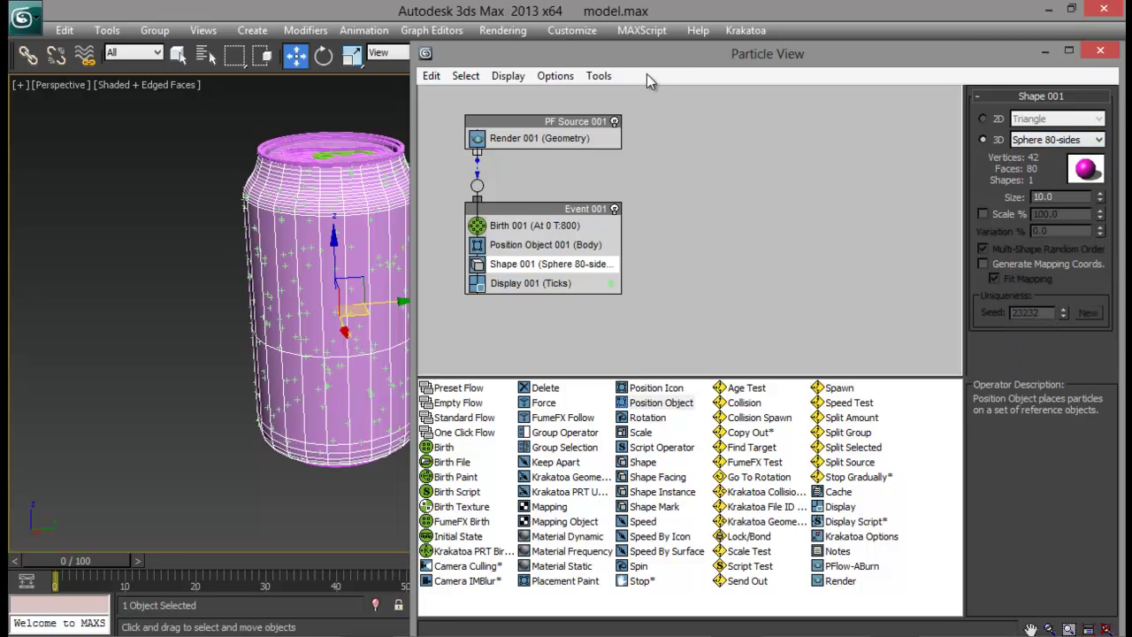
# Set the Display operator's type to Geometry and minimise Particle View.
pyautogui.moveTo(649, 59); pyautogui.dragTo(706, 58)
pyautogui.keyDown('alt'); pyautogui.moveTo(310, 328); pyautogui.dragTo(263, 343, button='middle'); pyautogui.keyUp('alt')
pyautogui.scroll(3, 387, 345)
pyautogui.click(628, 282)
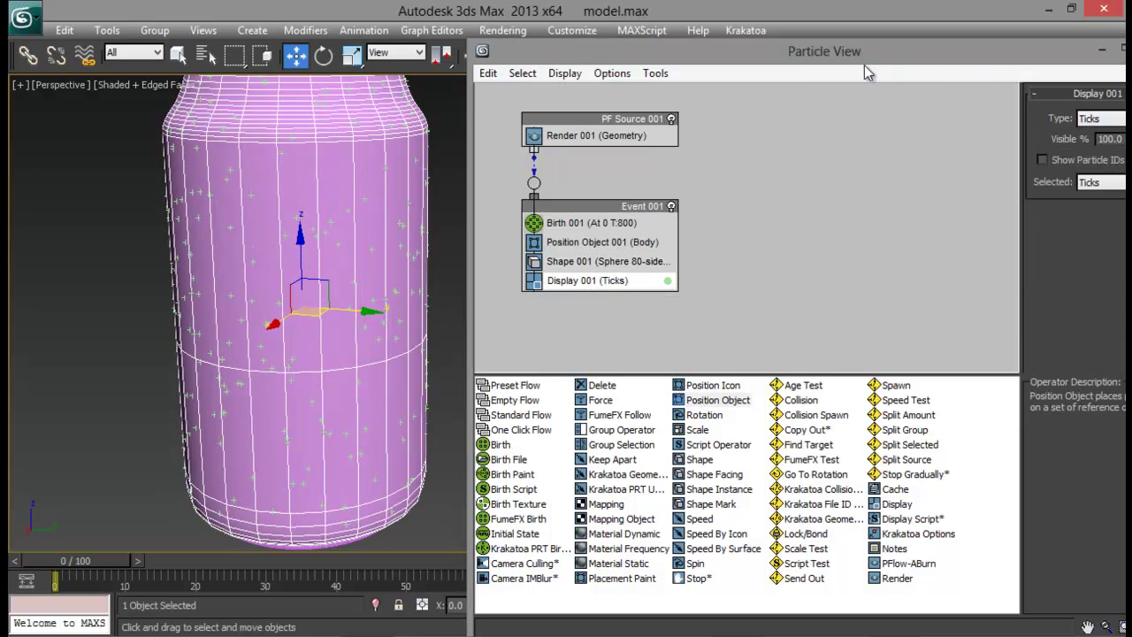
pyautogui.moveTo(944, 67); pyautogui.dragTo(817, 75)
pyautogui.click(1022, 127)
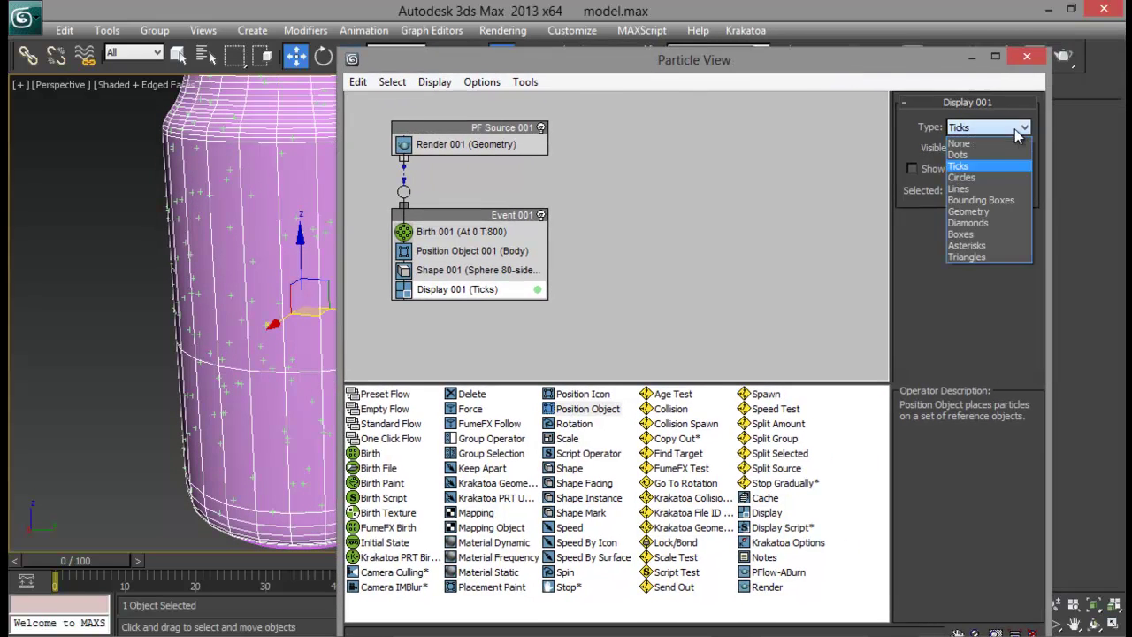
pyautogui.click(988, 207)
pyautogui.click(972, 57)
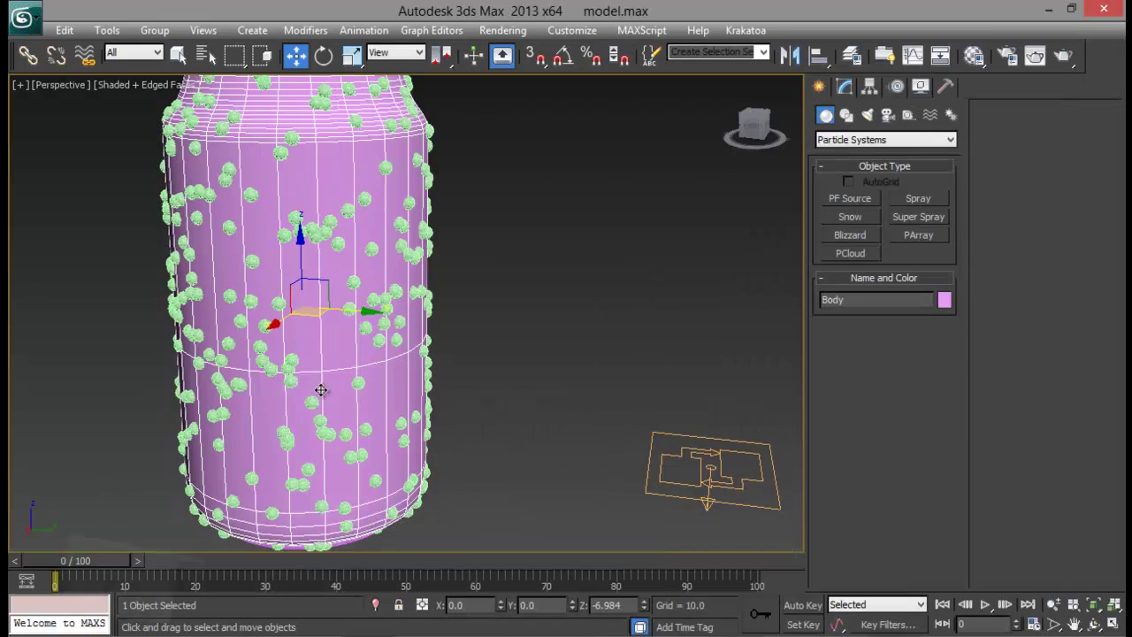
# Set the PF Source's viewport quantity multiplier to 100%.
pyautogui.scroll(3, 319, 398)
pyautogui.click(555, 338)
pyautogui.scroll(-5, 531, 353)
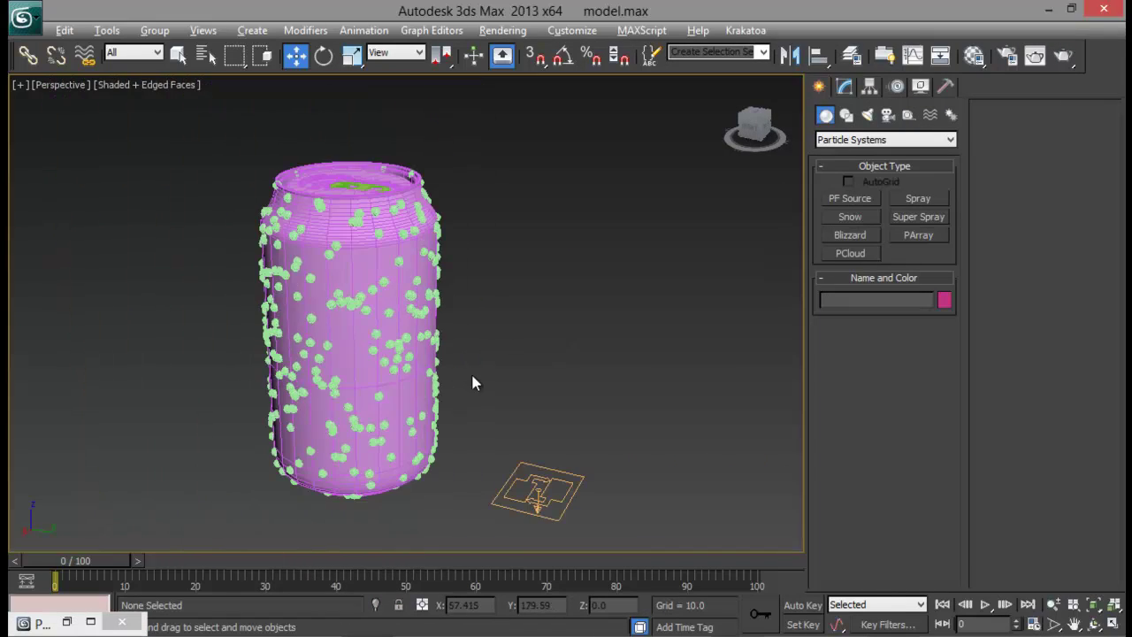
pyautogui.keyDown('alt'); pyautogui.moveTo(446, 366); pyautogui.dragTo(338, 335, button='middle'); pyautogui.keyUp('alt')
pyautogui.moveTo(398, 307); pyautogui.dragTo(411, 286, button='middle')
pyautogui.press('6')
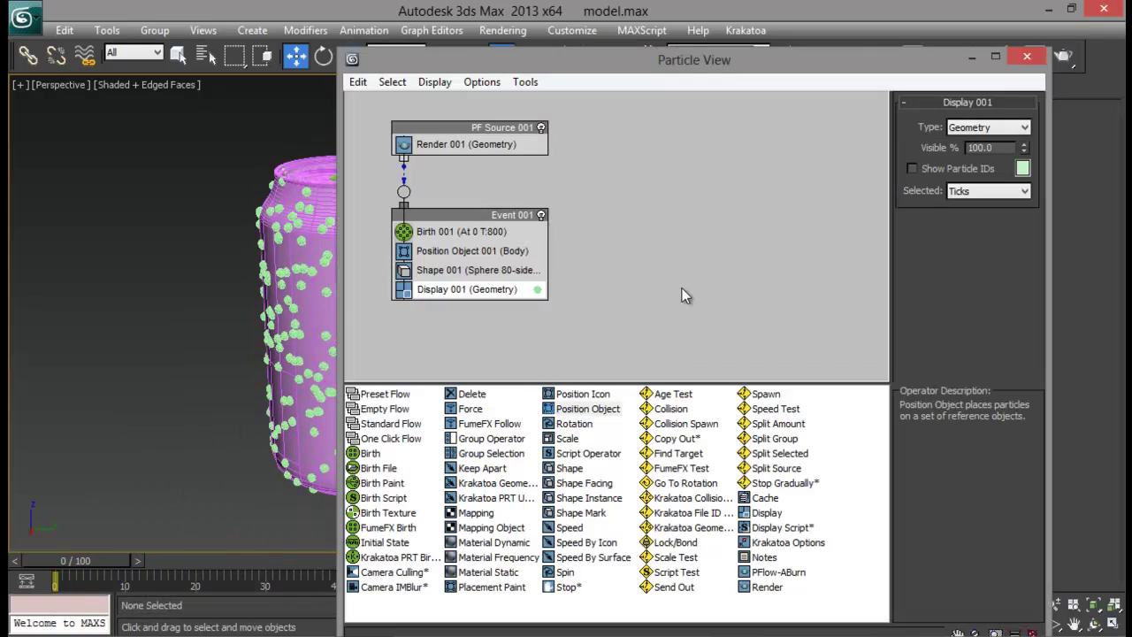
pyautogui.moveTo(724, 68); pyautogui.dragTo(811, 67)
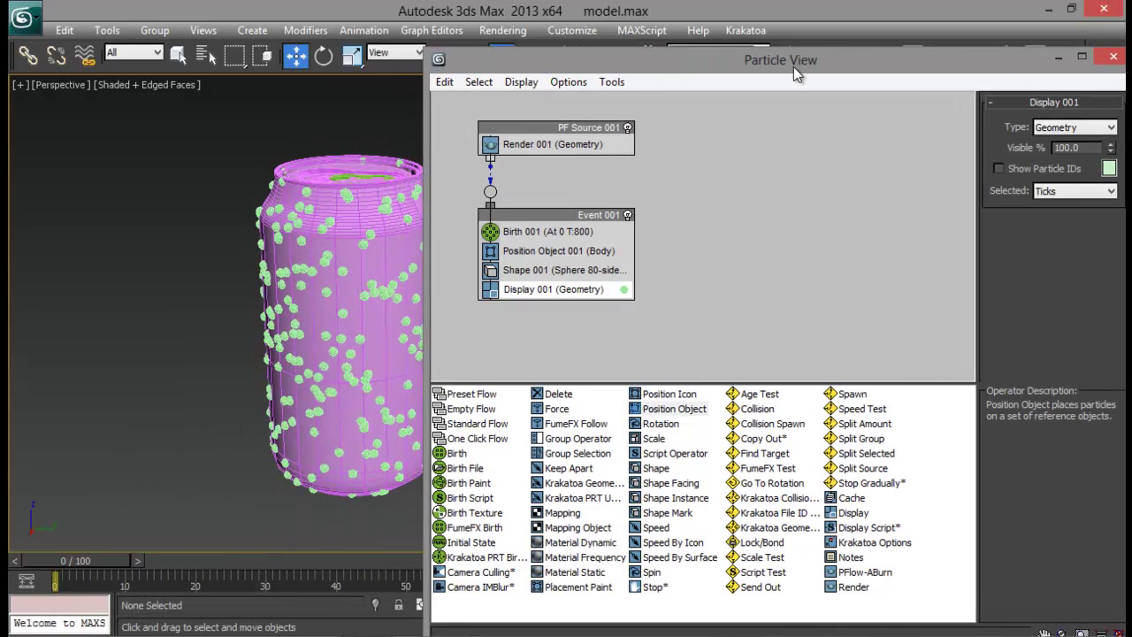
pyautogui.click(518, 127)
pyautogui.scroll(6, 1019, 131)
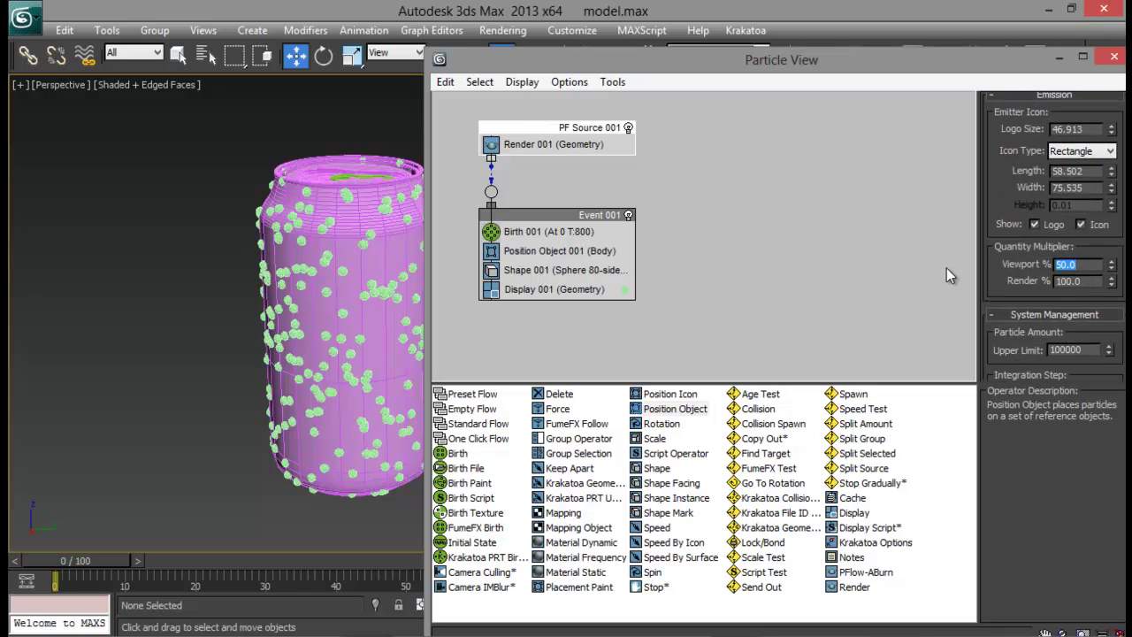
pyautogui.write('100')
pyautogui.press('Return')
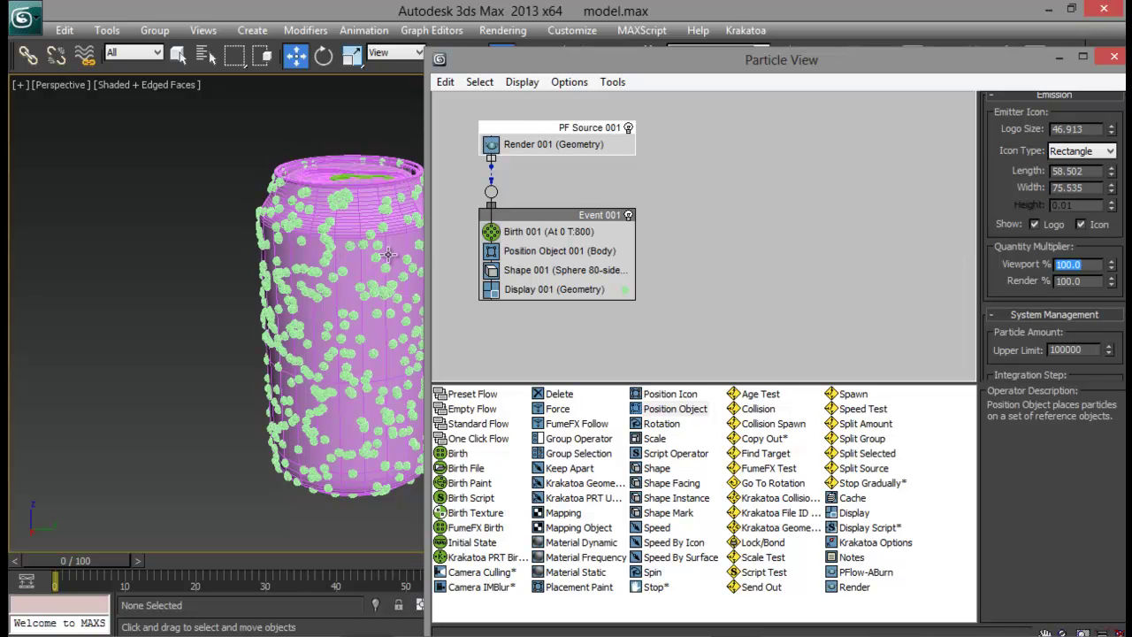
# Set the Shape operator's scale to 87% and its variation to 35%.
pyautogui.keyDown('alt'); pyautogui.moveTo(375, 261); pyautogui.dragTo(334, 247, button='middle'); pyautogui.keyUp('alt')
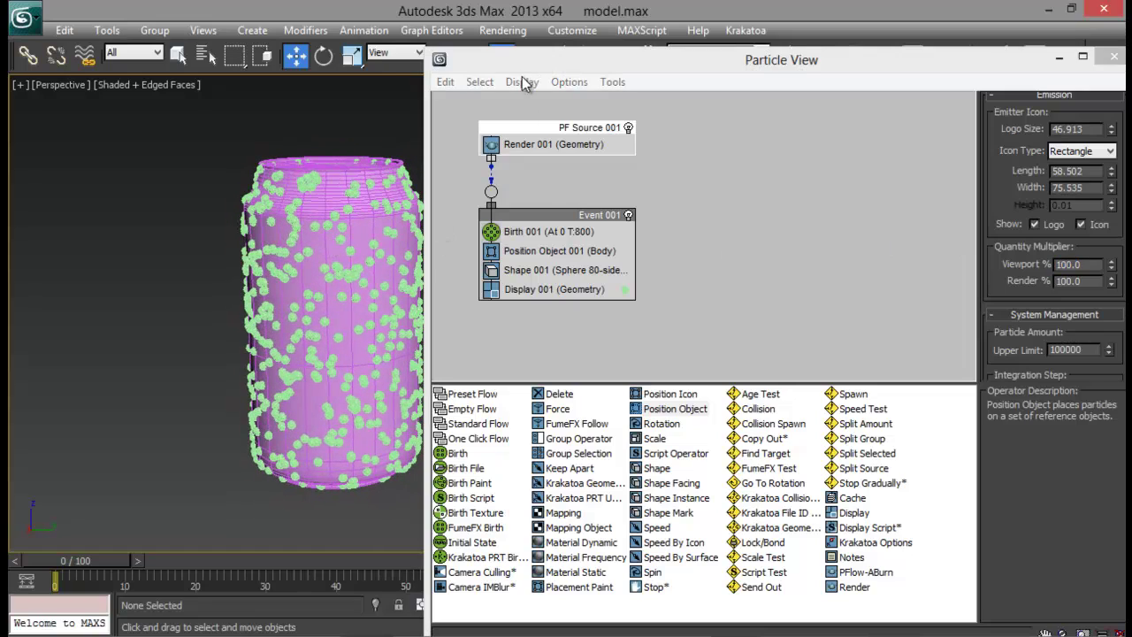
pyautogui.moveTo(529, 62); pyautogui.dragTo(581, 67)
pyautogui.keyDown('alt'); pyautogui.moveTo(237, 288); pyautogui.dragTo(295, 296, button='middle'); pyautogui.keyUp('alt')
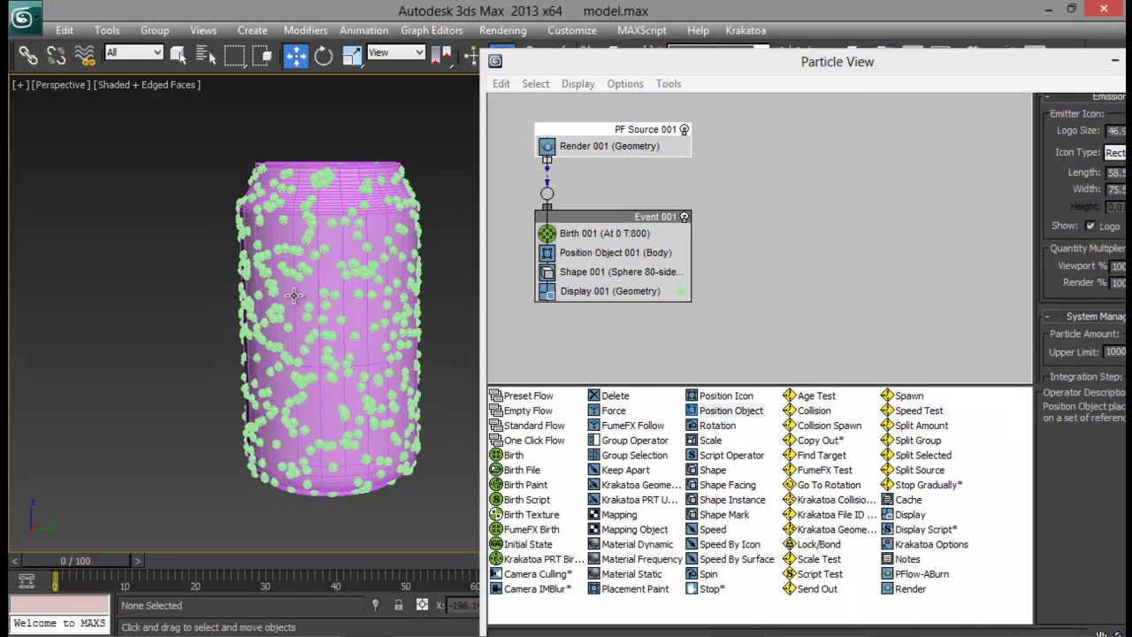
pyautogui.click(559, 270)
pyautogui.moveTo(673, 67); pyautogui.dragTo(595, 67)
pyautogui.click(973, 223)
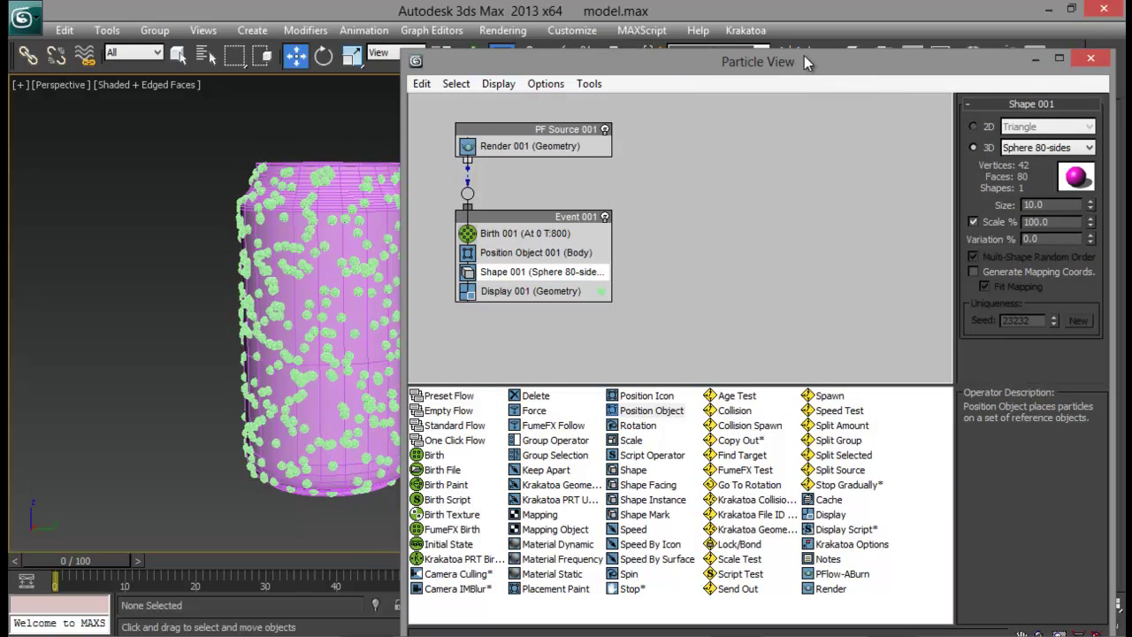
pyautogui.moveTo(806, 68); pyautogui.dragTo(825, 65)
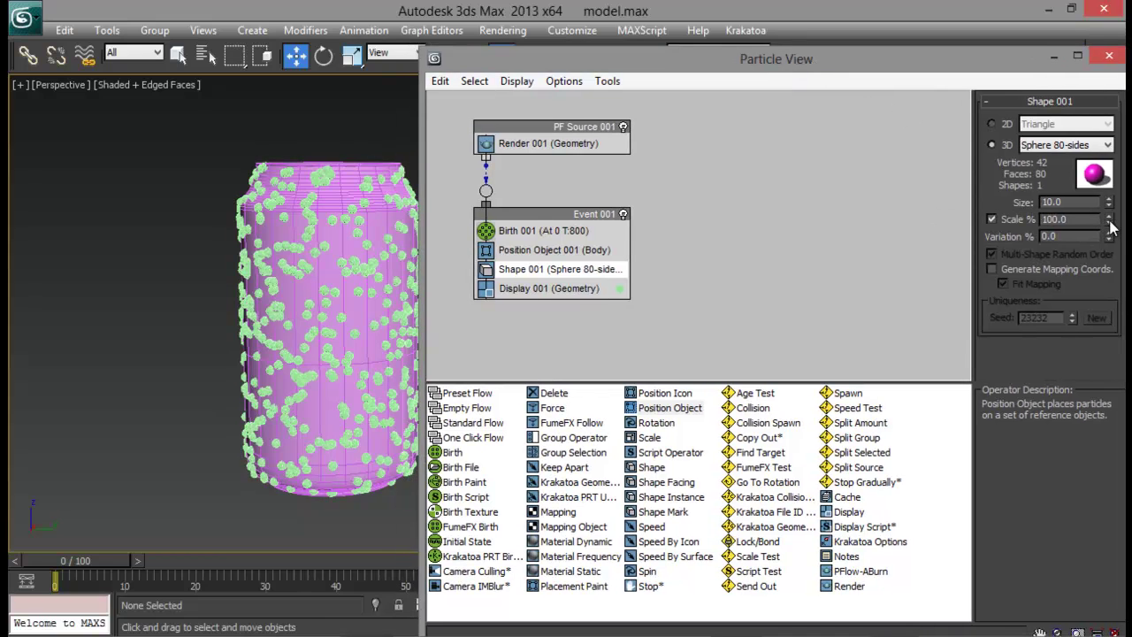
pyautogui.moveTo(1109, 222); pyautogui.dragTo(1109, 189)
pyautogui.click(138, 284)
pyautogui.scroll(3, 275, 259)
pyautogui.keyDown('alt'); pyautogui.moveTo(275, 259); pyautogui.dragTo(328, 233, button='middle'); pyautogui.keyUp('alt')
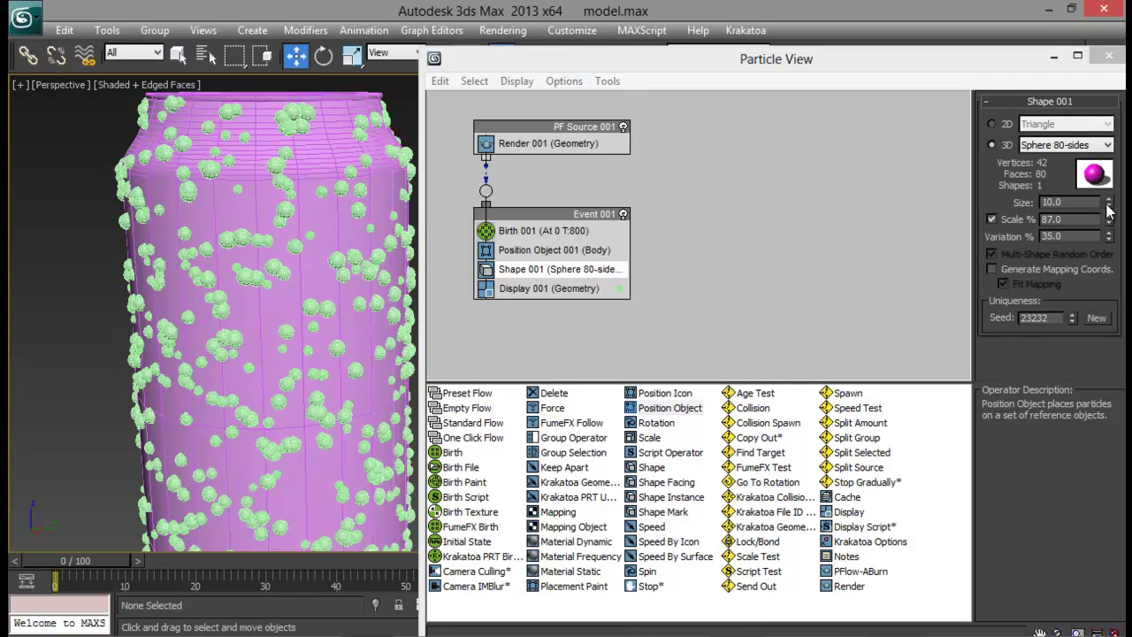
# Set the Shape operator's particle size to 6.5 and turn off edged faces in the perspective view.
pyautogui.moveTo(1110, 207); pyautogui.dragTo(1118, 231)
pyautogui.keyDown('alt'); pyautogui.moveTo(273, 243); pyautogui.dragTo(241, 207, button='middle'); pyautogui.keyUp('alt')
pyautogui.moveTo(235, 257); pyautogui.dragTo(220, 301, button='middle')
pyautogui.scroll(-5, 220, 301)
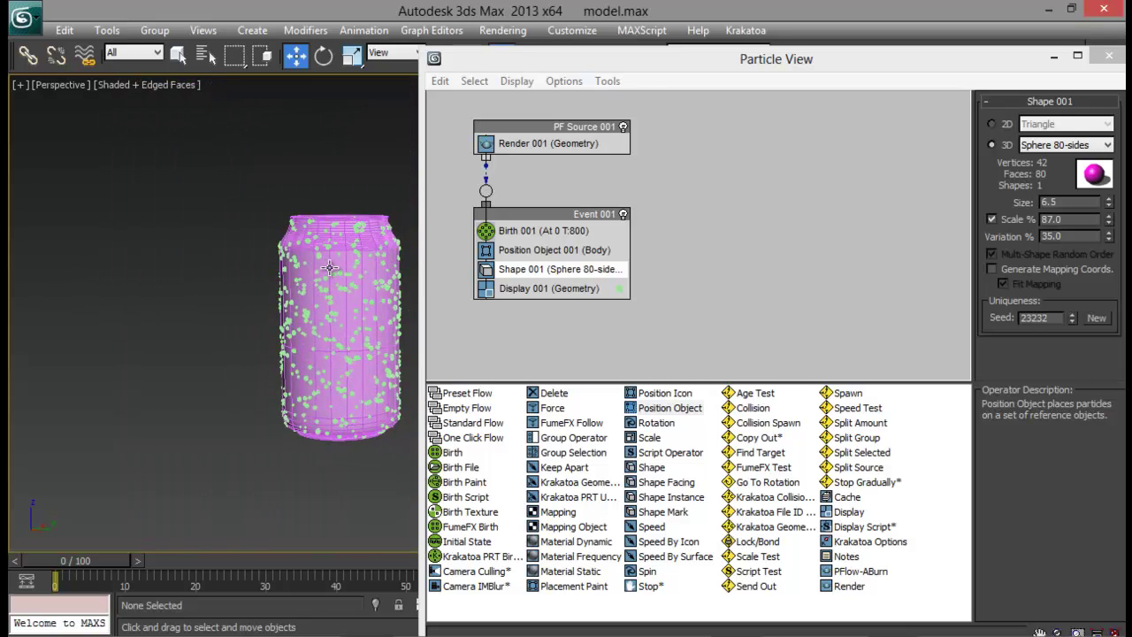
pyautogui.press('F4')
pyautogui.scroll(3, 329, 283)
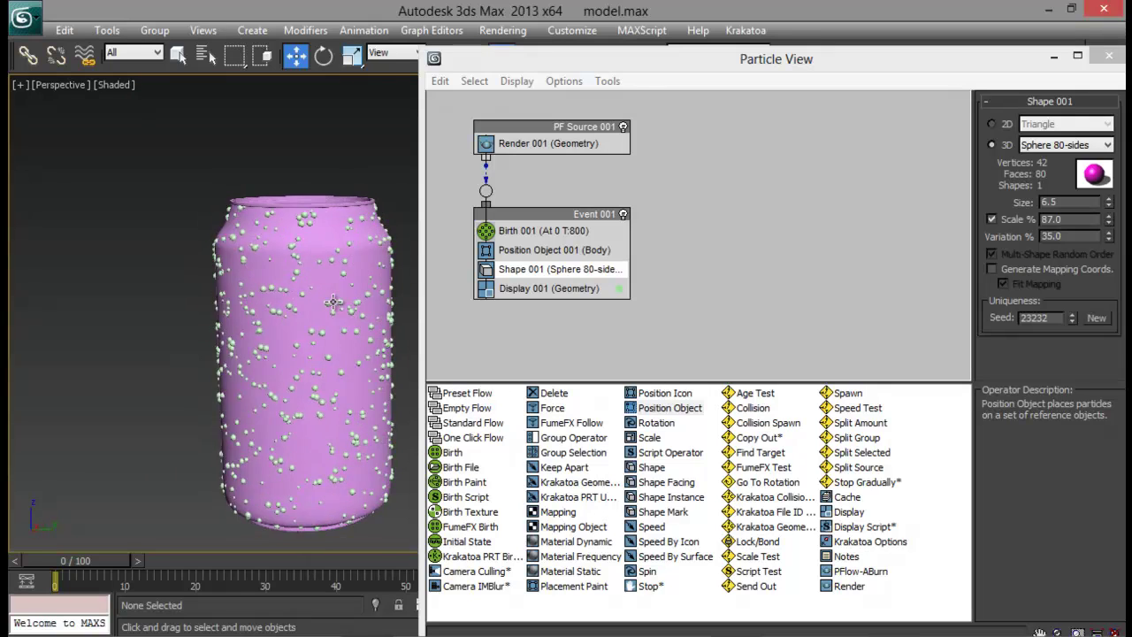
pyautogui.keyDown('alt'); pyautogui.moveTo(331, 301); pyautogui.dragTo(505, 279, button='middle'); pyautogui.keyUp('alt')
# Set the Birth operator's particle amount to 700.
pyautogui.click(531, 230)
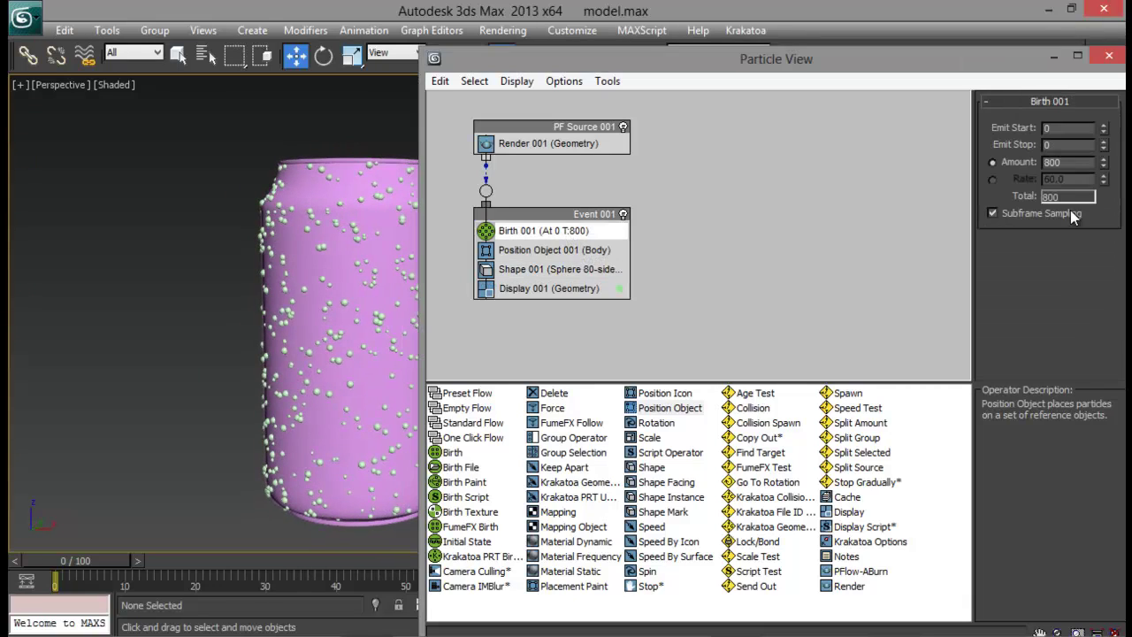
pyautogui.write('700')
pyautogui.press('Return')
pyautogui.moveTo(622, 70); pyautogui.dragTo(682, 71)
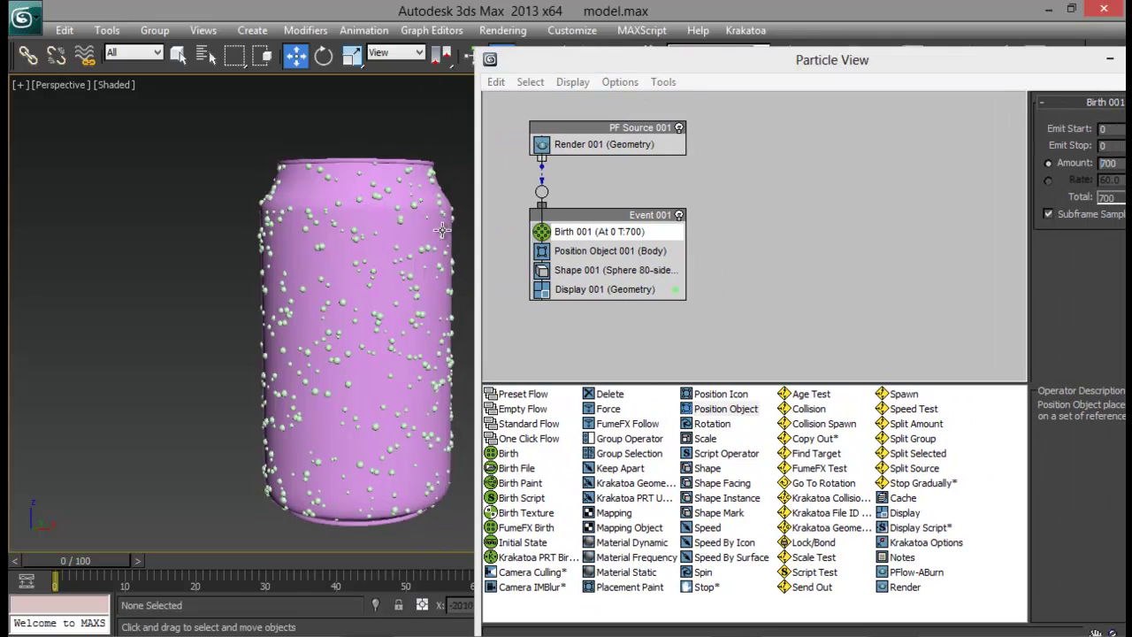
pyautogui.keyDown('alt'); pyautogui.moveTo(440, 232); pyautogui.dragTo(368, 262, button='middle'); pyautogui.keyUp('alt')
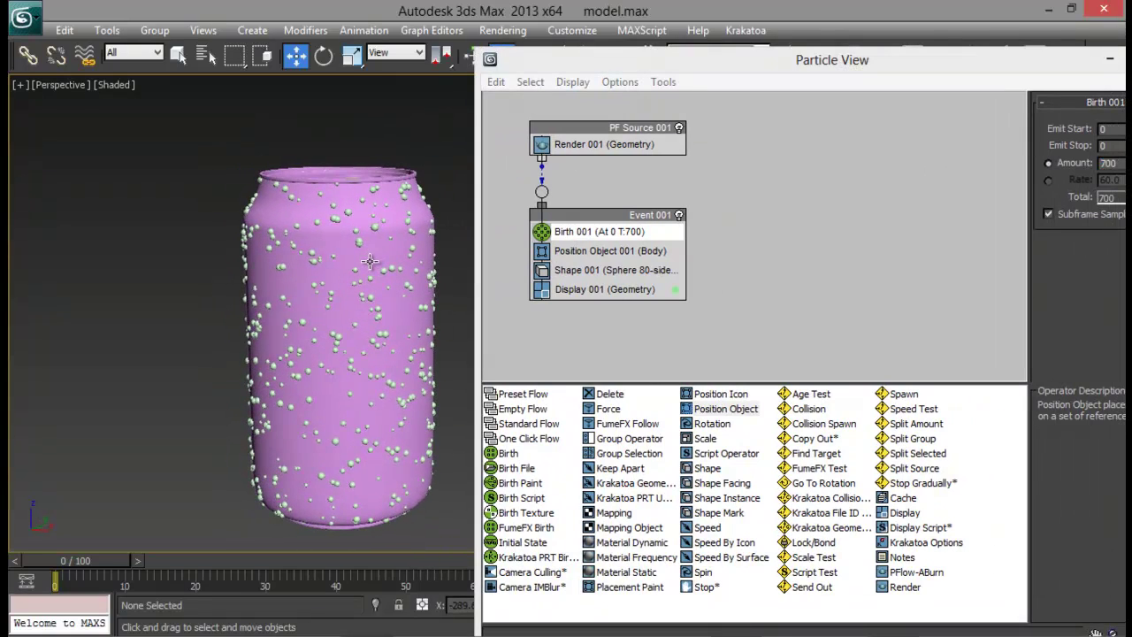
# Display the Shape operator's settings for review and close Particle View.
pyautogui.click(591, 271)
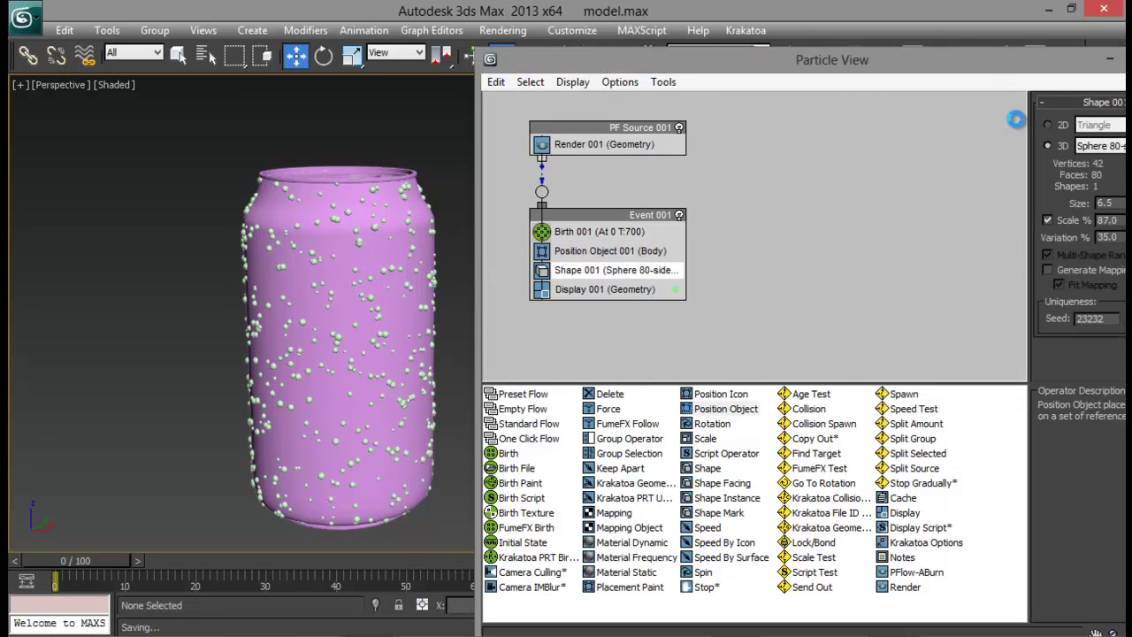
pyautogui.moveTo(985, 69); pyautogui.dragTo(878, 95)
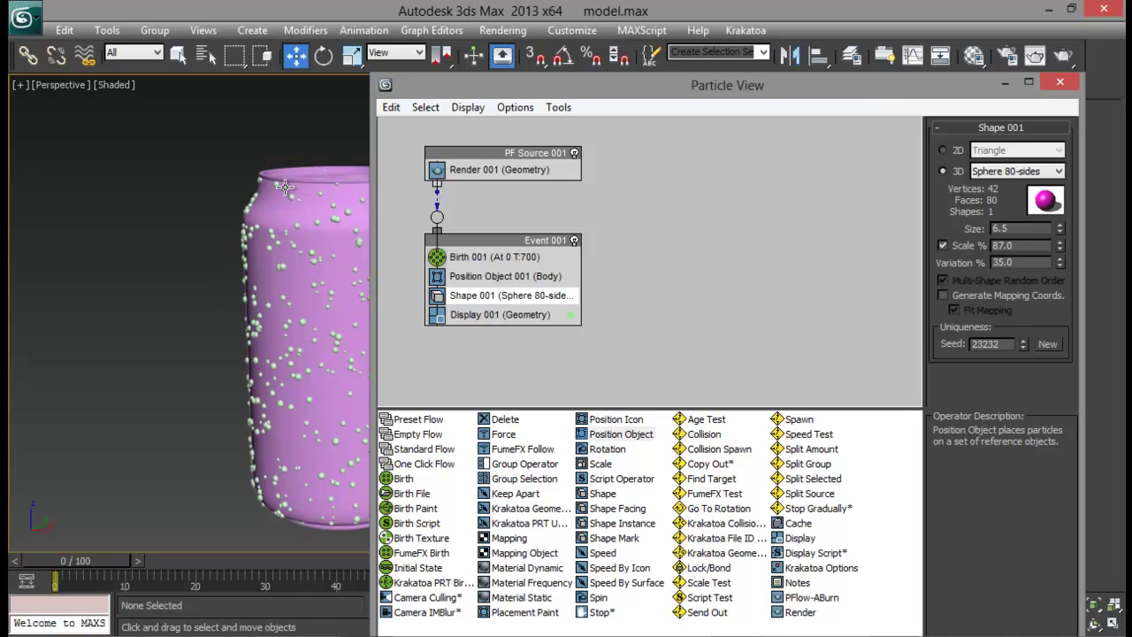
pyautogui.moveTo(911, 96); pyautogui.dragTo(898, 136)
pyautogui.keyDown('alt'); pyautogui.moveTo(290, 245); pyautogui.dragTo(281, 224, button='middle'); pyautogui.keyUp('alt')
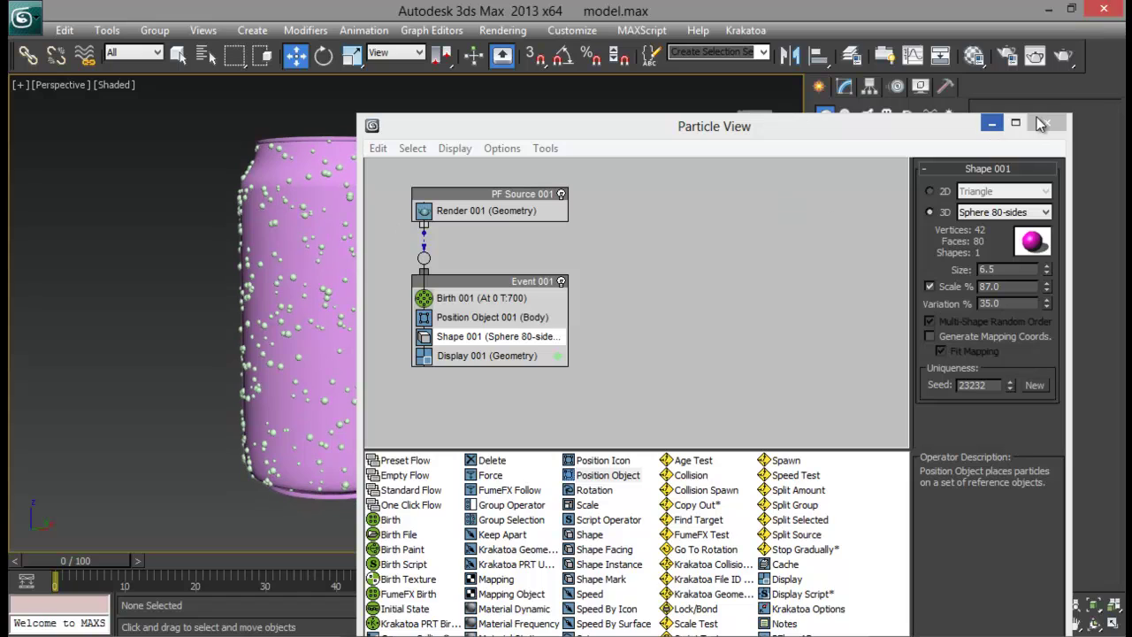
pyautogui.moveTo(1030, 124); pyautogui.dragTo(840, 123)
pyautogui.click(856, 123)
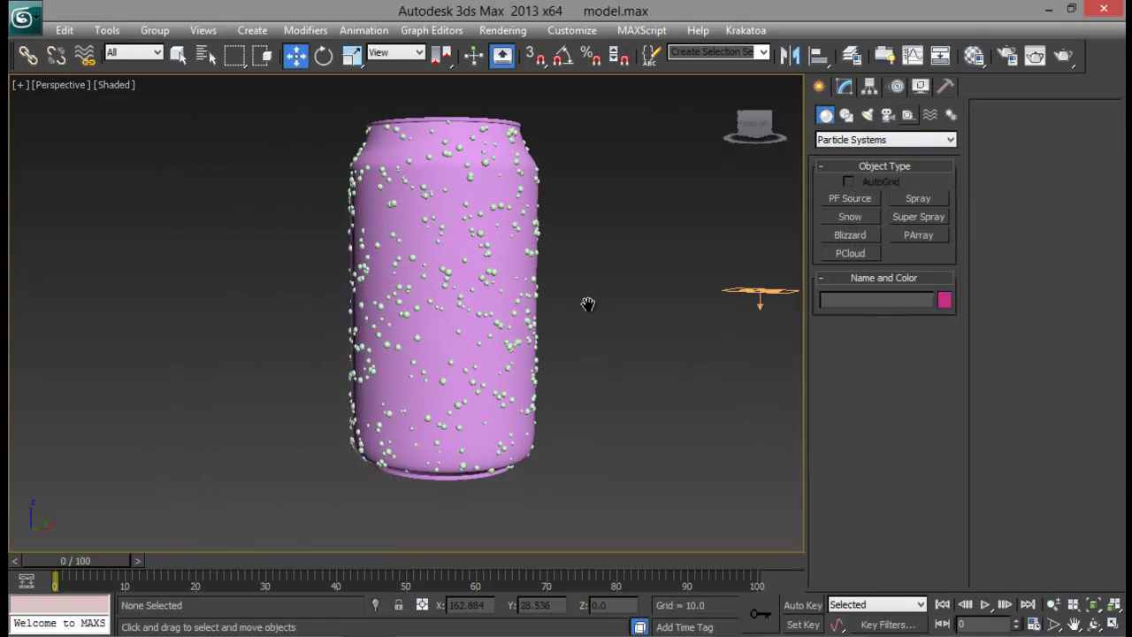
# Select the can parts together with the particle system and move them up in the Front view until the can's base rests on the ground line.
pyautogui.moveTo(588, 304)
pyautogui.keyDown('alt'); pyautogui.mouseDown(button='middle')
pyautogui.moveTo(551, 319)
pyautogui.moveTo(581, 306)
pyautogui.moveTo(570, 315)
pyautogui.mouseUp(button='middle'); pyautogui.keyUp('alt')
pyautogui.scroll(-3, 570, 315)
pyautogui.moveTo(542, 143); pyautogui.dragTo(290, 482)
pyautogui.moveTo(489, 359); pyautogui.dragTo(484, 369, button='middle')
pyautogui.hotkey('alt', 'w')
pyautogui.moveTo(587, 224)
pyautogui.mouseDown(button='middle')
pyautogui.moveTo(631, 188)
pyautogui.moveTo(628, 208)
pyautogui.moveTo(590, 231)
pyautogui.mouseUp(button='middle')
pyautogui.scroll(-6, 606, 235)
pyautogui.scroll(-6, 632, 189)
pyautogui.hotkey('alt', 'w')
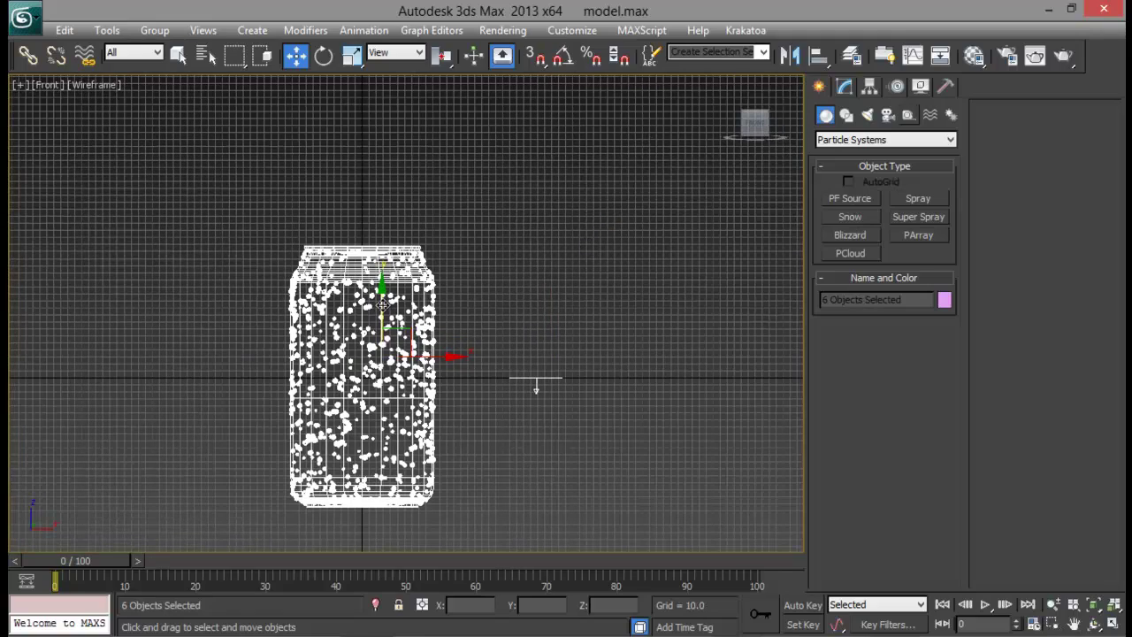
pyautogui.moveTo(380, 305); pyautogui.dragTo(386, 175)
pyautogui.scroll(8, 383, 349)
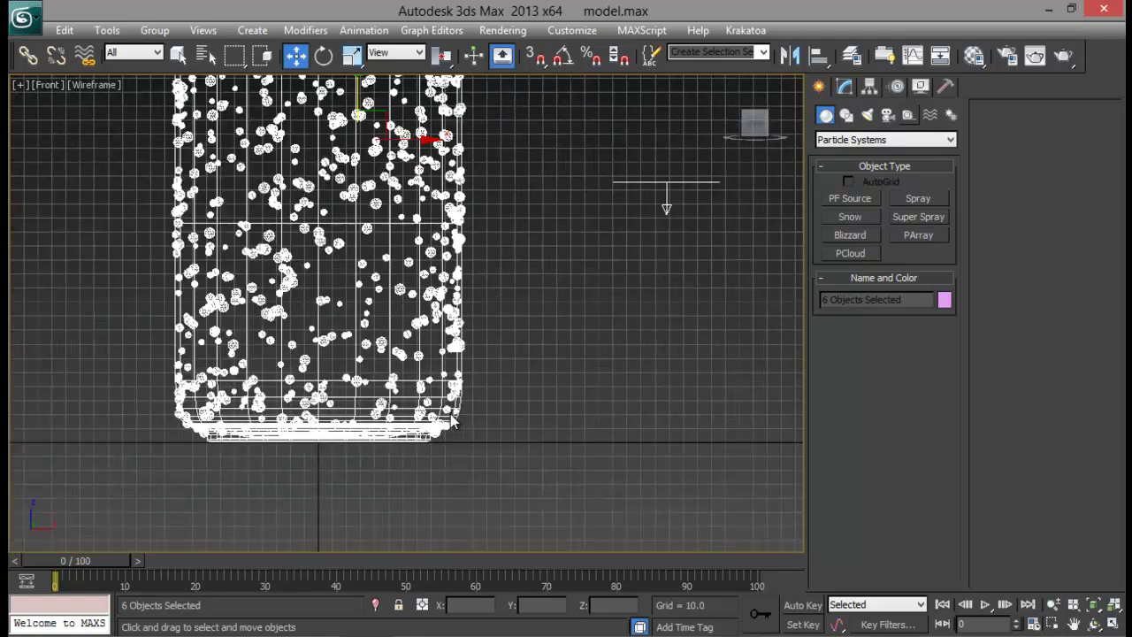
pyautogui.scroll(-10, 340, 404)
pyautogui.moveTo(397, 271); pyautogui.dragTo(413, 235, button='middle')
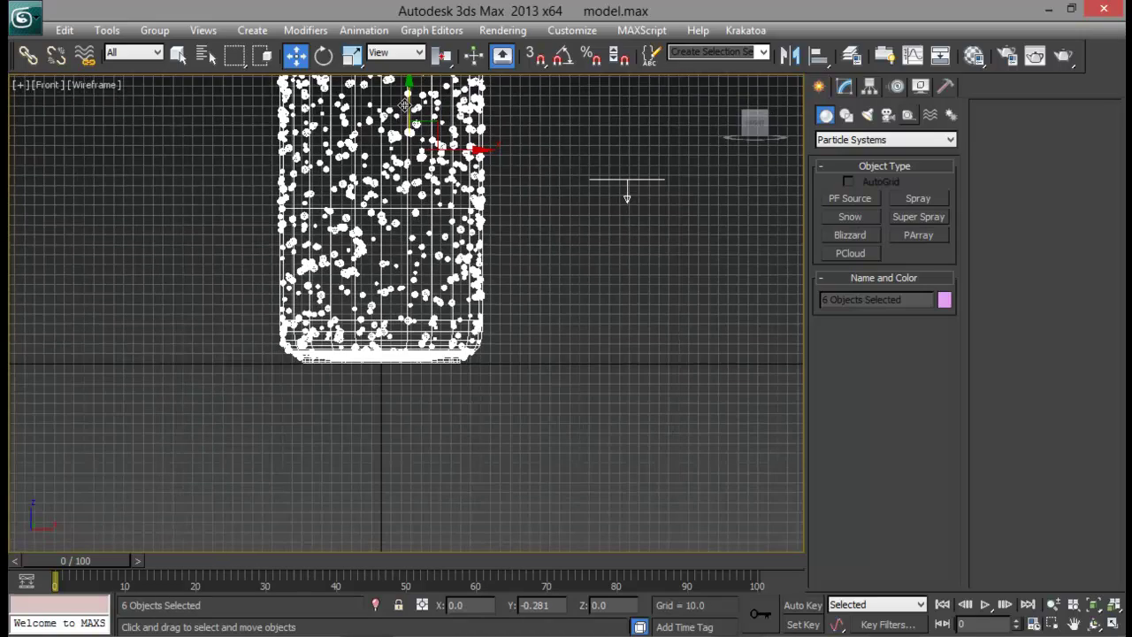
pyautogui.moveTo(492, 240); pyautogui.dragTo(483, 263, button='middle')
# Create a VRayPlane on the ground beside the can in the perspective view.
pyautogui.hotkey('alt', 'w')
pyautogui.rightClick(576, 439)
pyautogui.hotkey('alt', 'w')
pyautogui.moveTo(572, 423); pyautogui.dragTo(547, 499, button='middle')
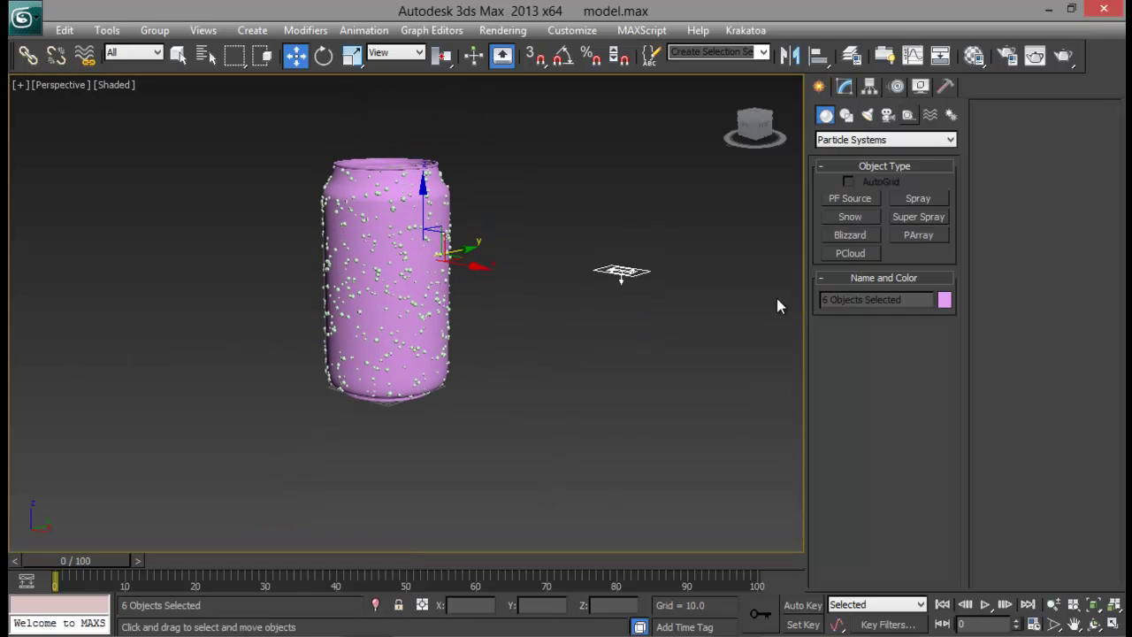
pyautogui.click(847, 139)
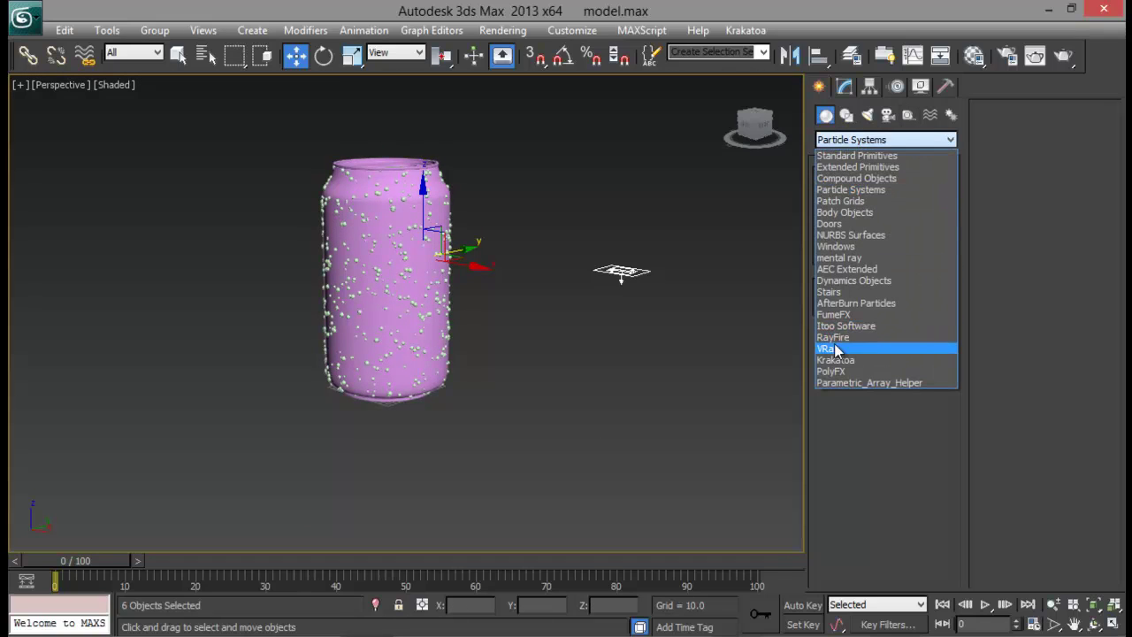
pyautogui.click(866, 347)
pyautogui.click(853, 215)
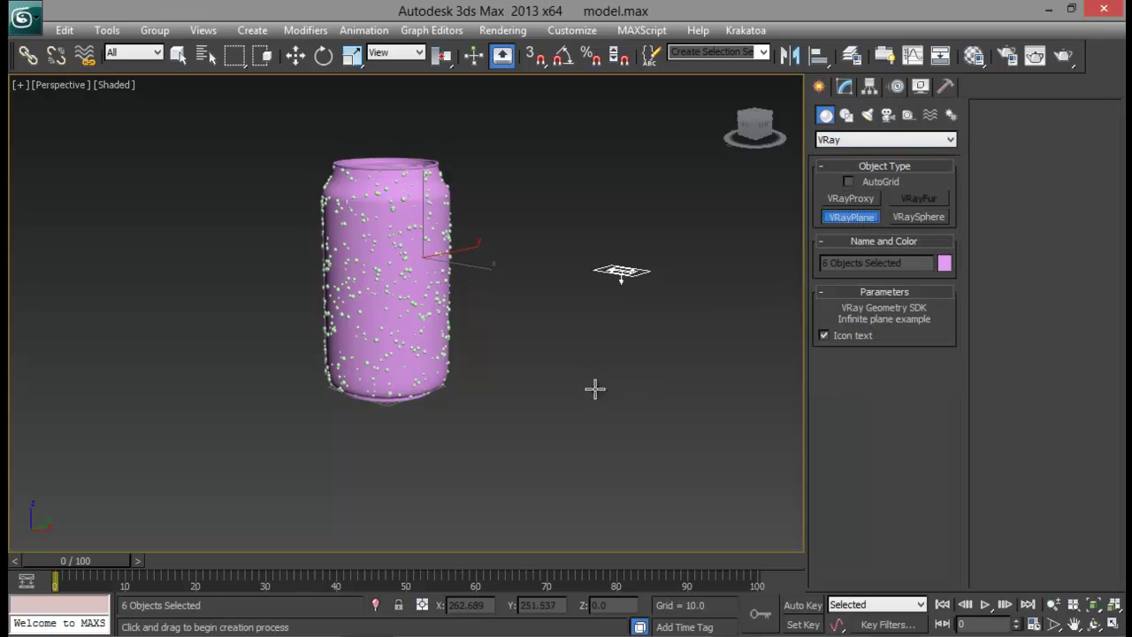
pyautogui.click(546, 434)
pyautogui.press('w')
pyautogui.keyDown('alt'); pyautogui.moveTo(584, 337); pyautogui.dragTo(616, 379, button='middle'); pyautogui.keyUp('alt')
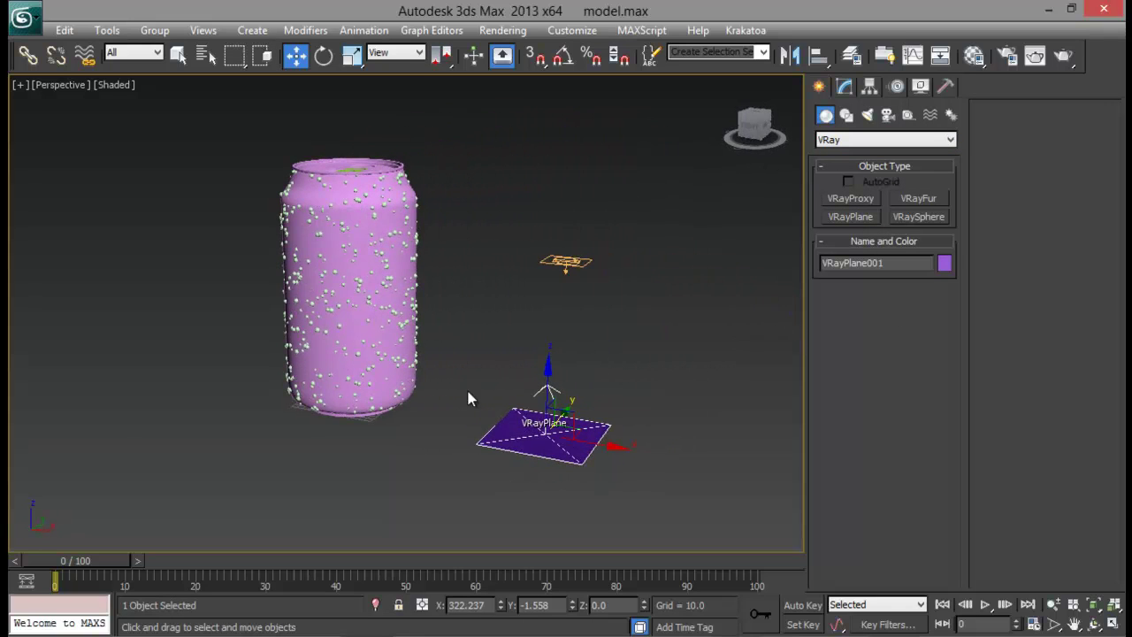
# Select the can's Body object and turn on edged faces in the perspective view.
pyautogui.keyDown('alt'); pyautogui.moveTo(493, 396); pyautogui.dragTo(662, 397, button='middle'); pyautogui.keyUp('alt')
pyautogui.moveTo(617, 329); pyautogui.dragTo(731, 516)
pyautogui.keyDown('alt'); pyautogui.moveTo(653, 445); pyautogui.dragTo(538, 407, button='middle'); pyautogui.keyUp('alt')
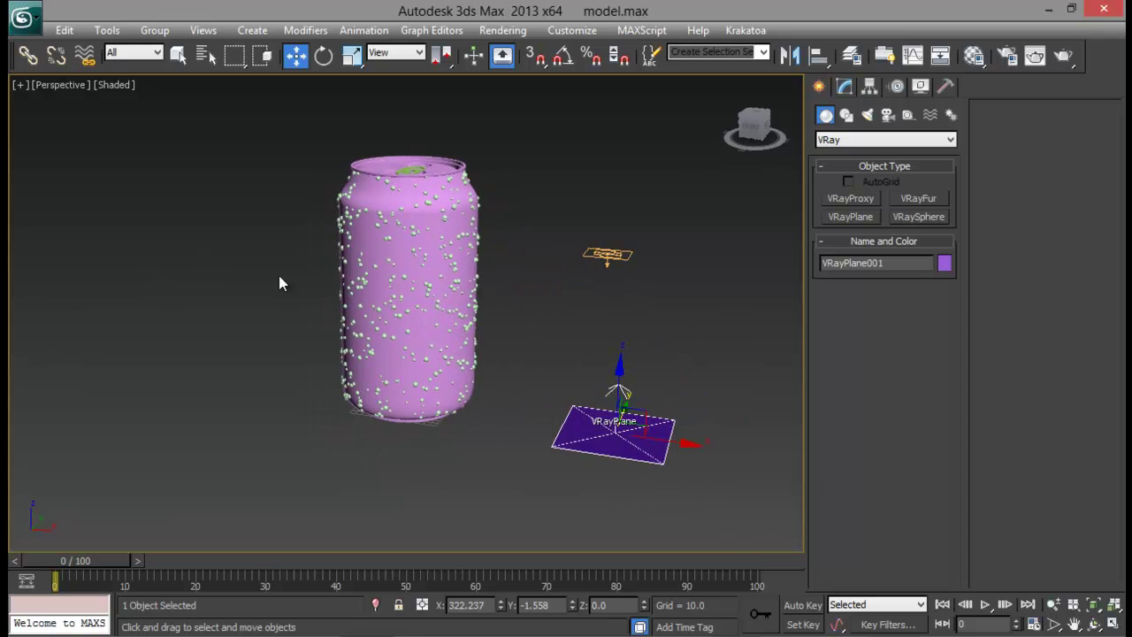
pyautogui.keyDown('alt'); pyautogui.moveTo(640, 314); pyautogui.dragTo(610, 370, button='middle'); pyautogui.keyUp('alt')
pyautogui.moveTo(581, 448); pyautogui.dragTo(578, 399, button='middle')
pyautogui.scroll(3, 647, 455)
pyautogui.scroll(-3, 578, 406)
pyautogui.click(393, 223)
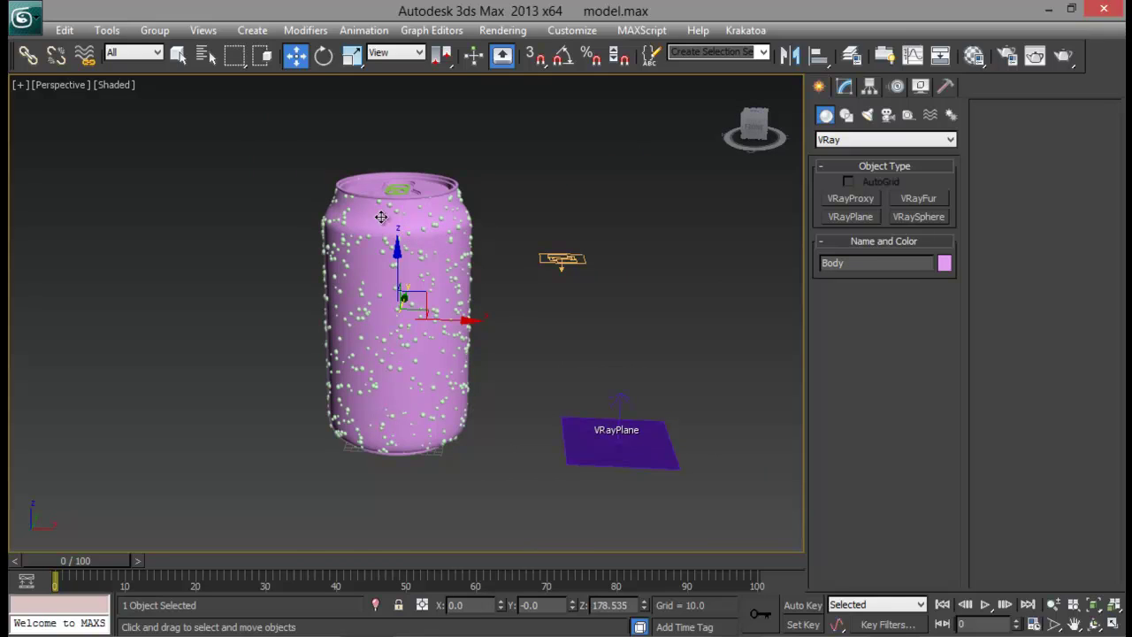
pyautogui.press('F4')
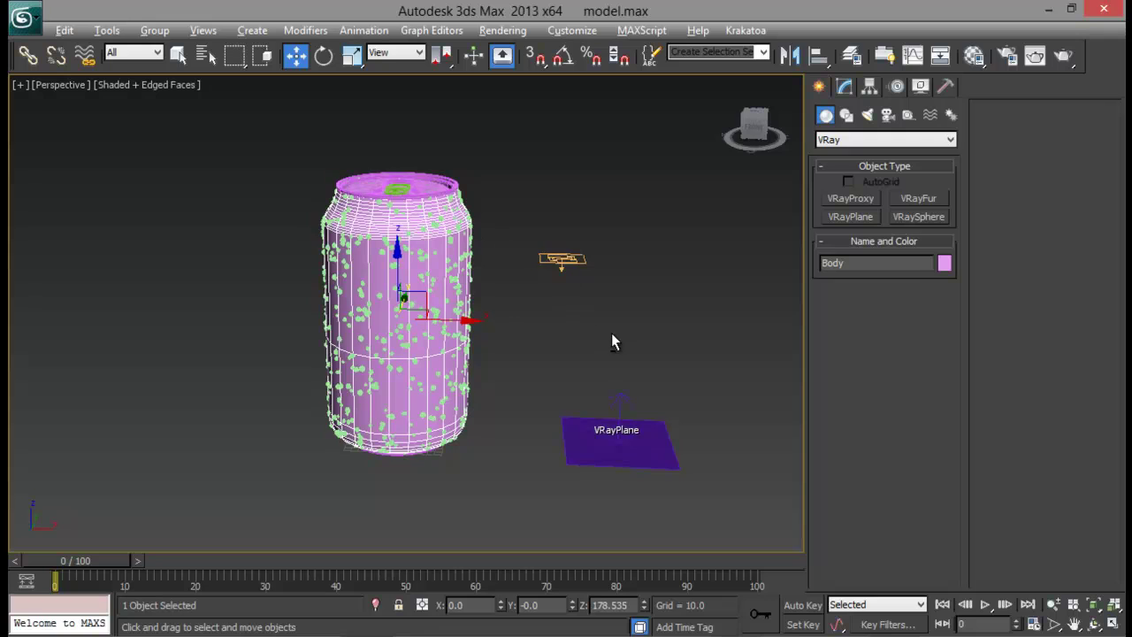
pyautogui.moveTo(610, 339)
pyautogui.keyDown('alt'); pyautogui.mouseDown(button='middle')
pyautogui.moveTo(533, 335)
pyautogui.moveTo(587, 338)
pyautogui.moveTo(609, 320)
pyautogui.mouseUp(button='middle'); pyautogui.keyUp('alt')
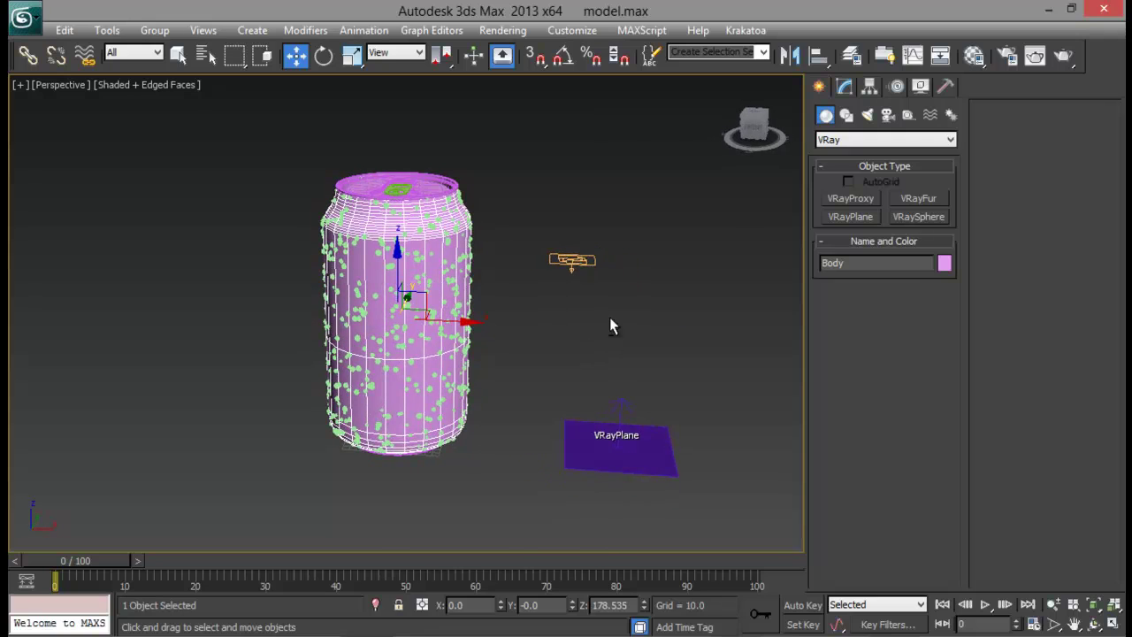
# Change the first Material Editor slot from Standard to a VRayMtl material.
pyautogui.click(974, 56)
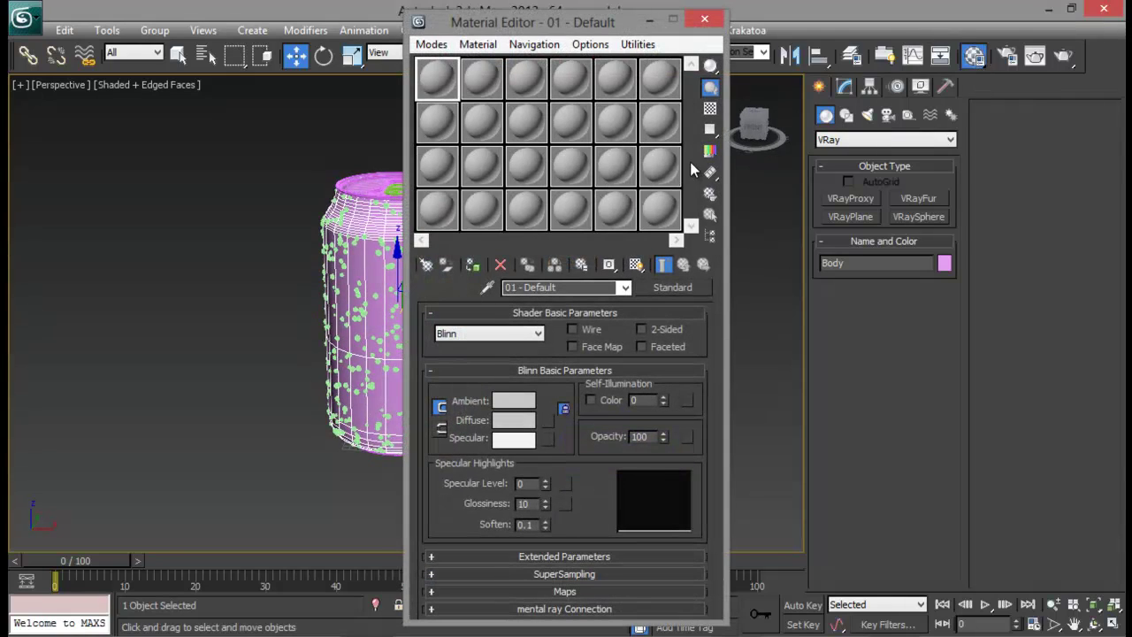
pyautogui.moveTo(548, 22); pyautogui.dragTo(789, 28)
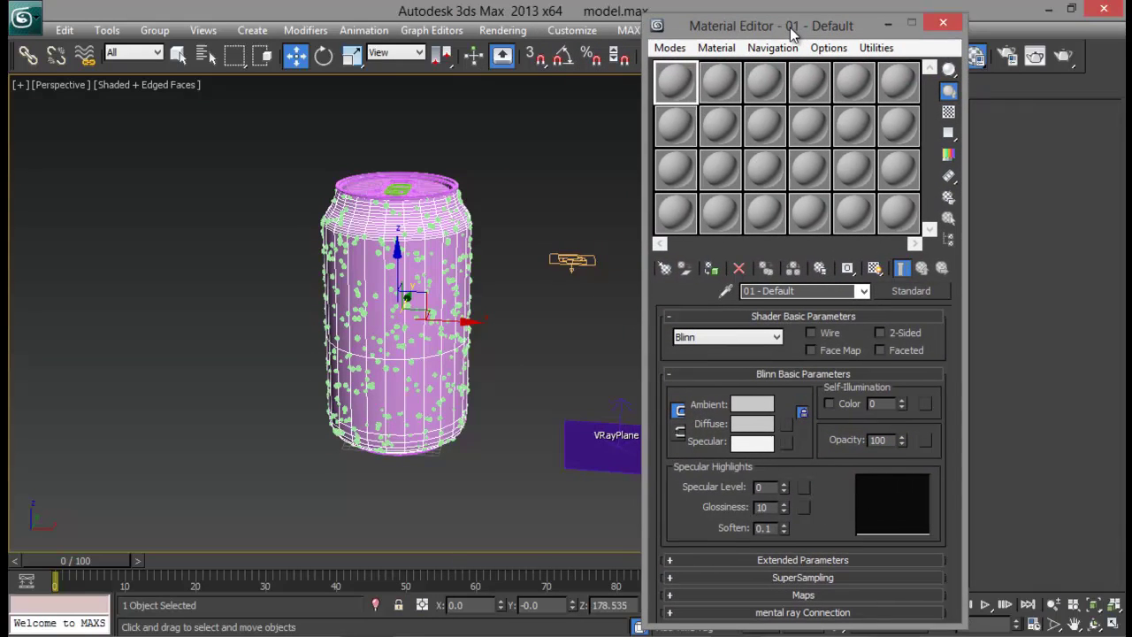
pyautogui.click(916, 290)
pyautogui.moveTo(453, 59); pyautogui.dragTo(530, 39)
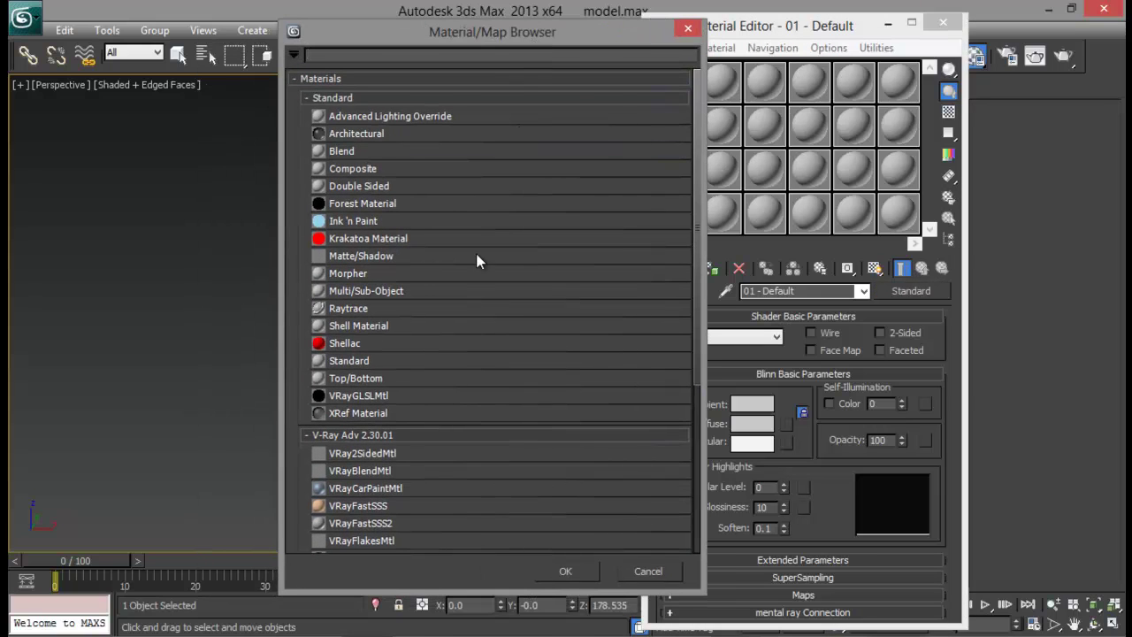
pyautogui.scroll(-3, 697, 255)
pyautogui.doubleClick(363, 445)
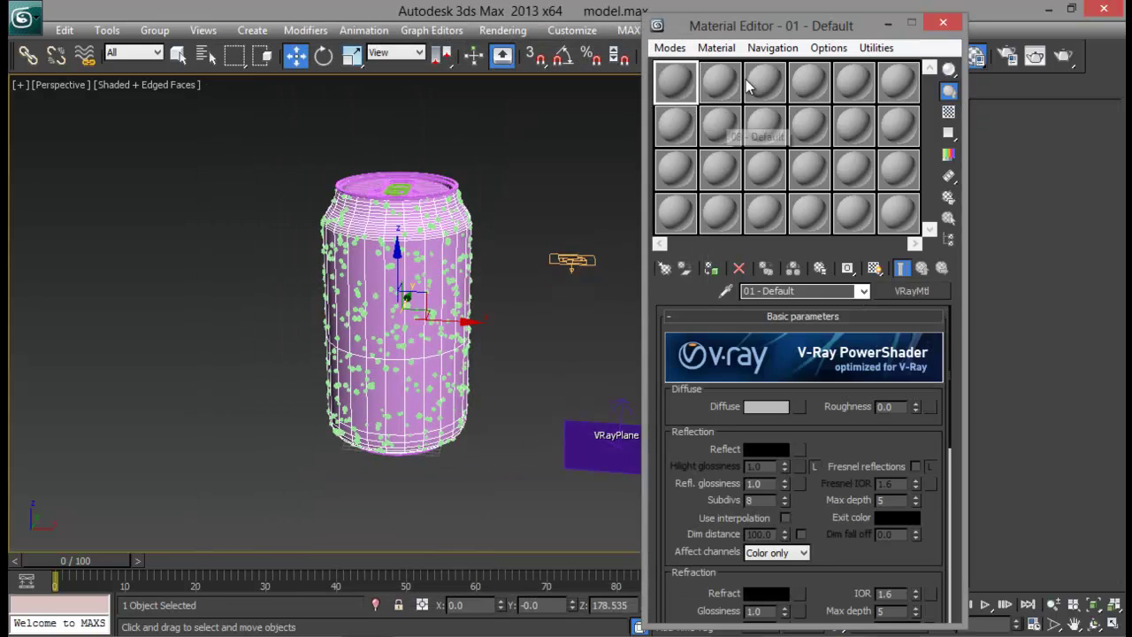
pyautogui.moveTo(771, 31); pyautogui.dragTo(833, 30)
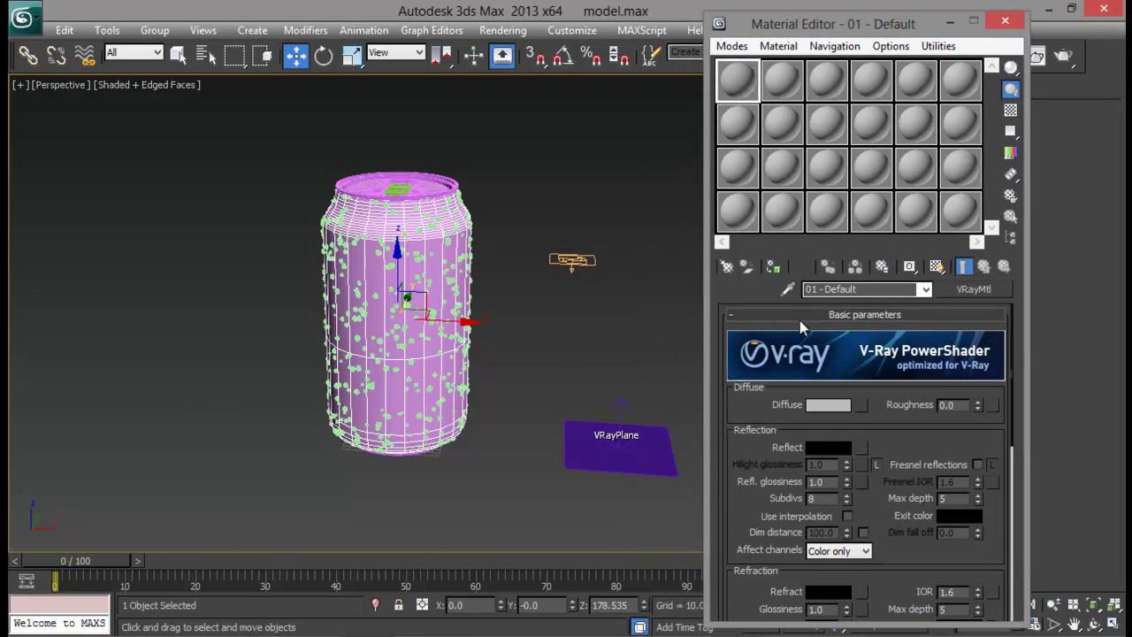
# Load the bitmap coke texture main from the coke can texture folder on drive D as the material's Diffuse map.
pyautogui.click(864, 406)
pyautogui.scroll(3, 591, 364)
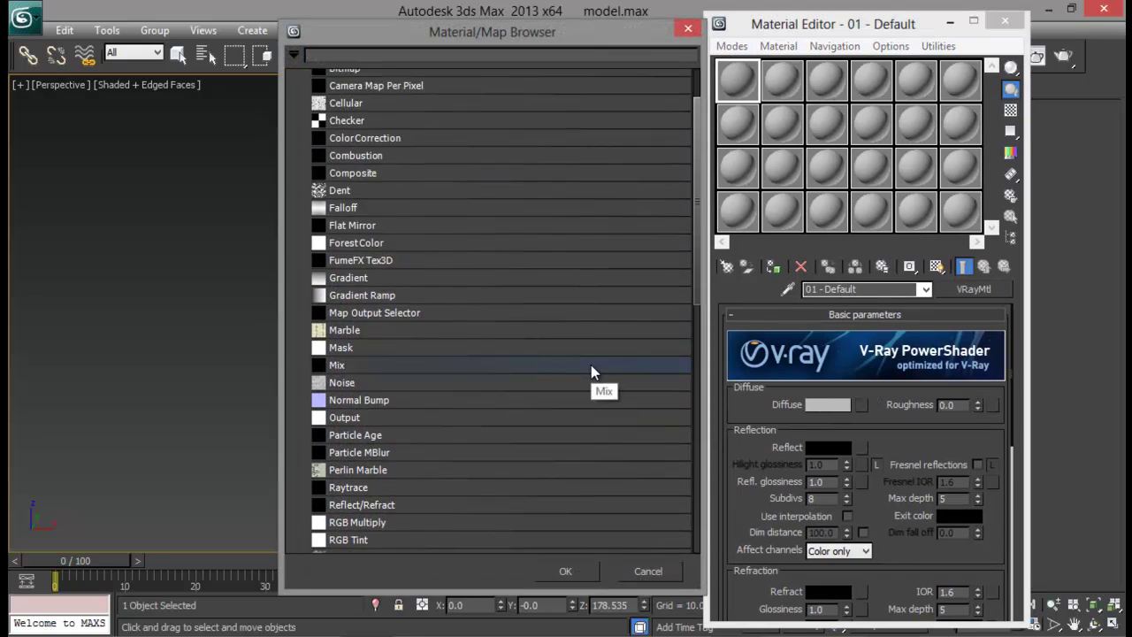
pyautogui.doubleClick(343, 135)
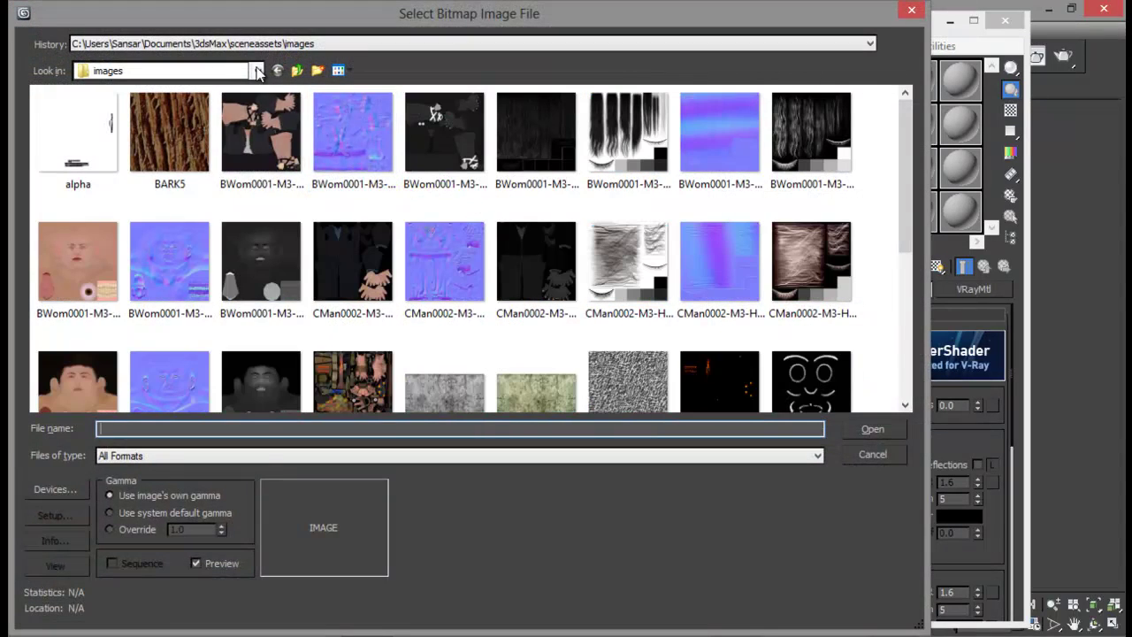
pyautogui.click(257, 71)
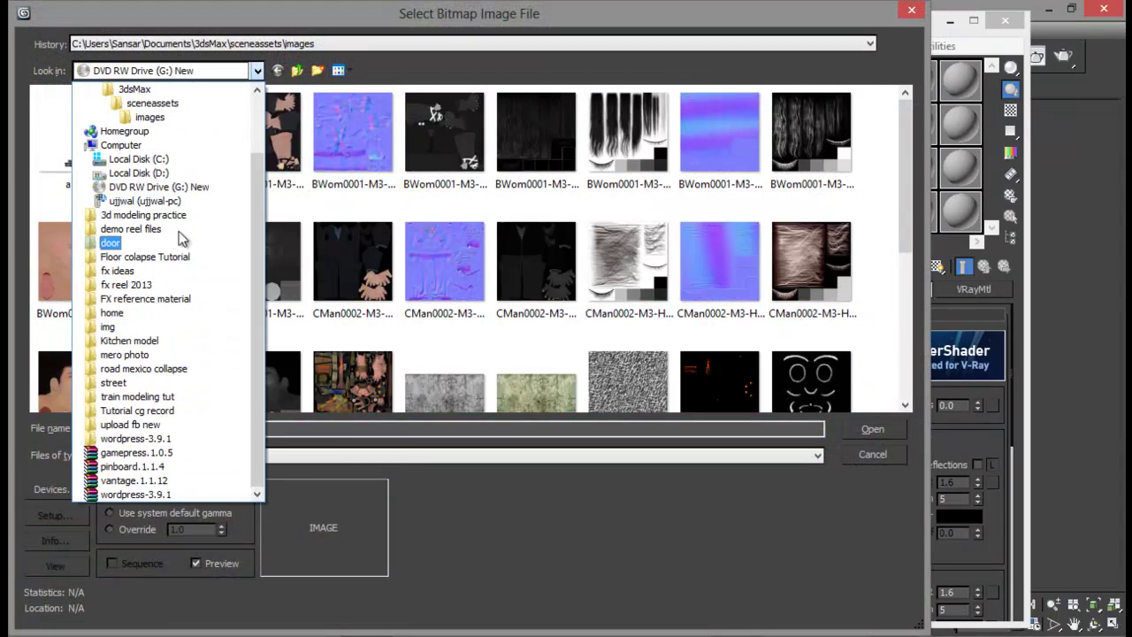
pyautogui.click(156, 173)
pyautogui.press('s')
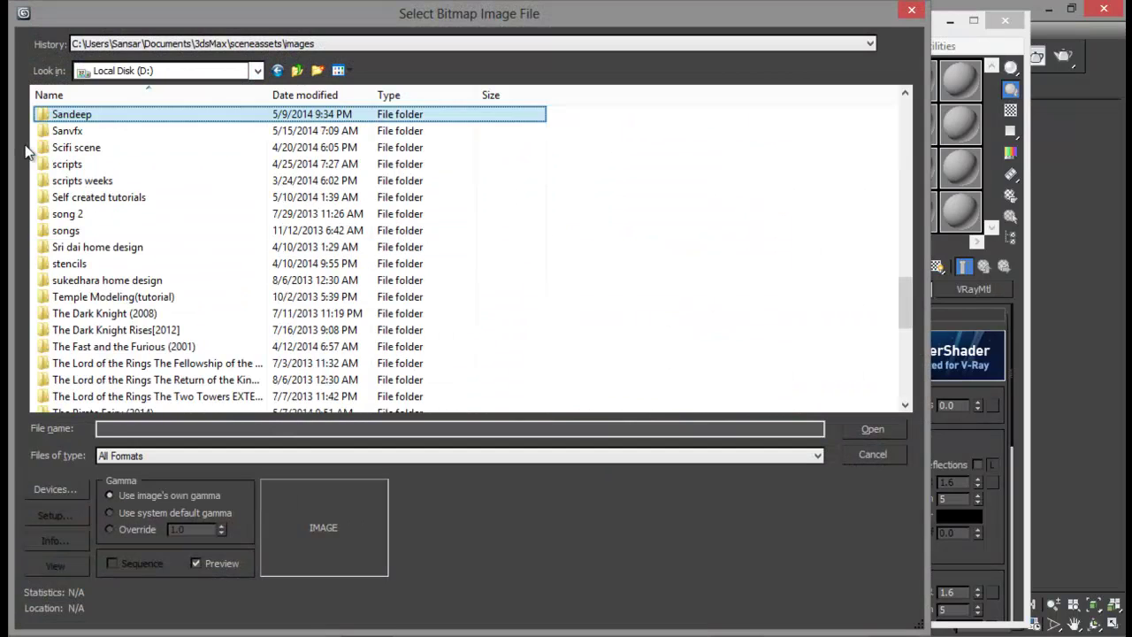
pyautogui.doubleClick(49, 133)
pyautogui.doubleClick(447, 162)
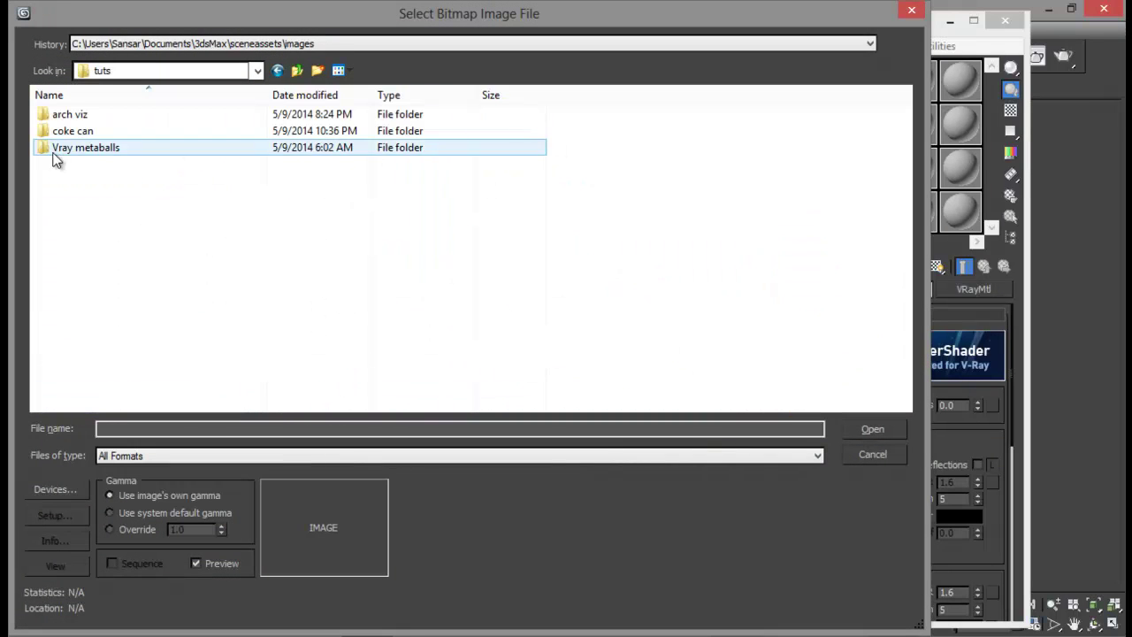
pyautogui.doubleClick(76, 132)
pyautogui.doubleClick(354, 142)
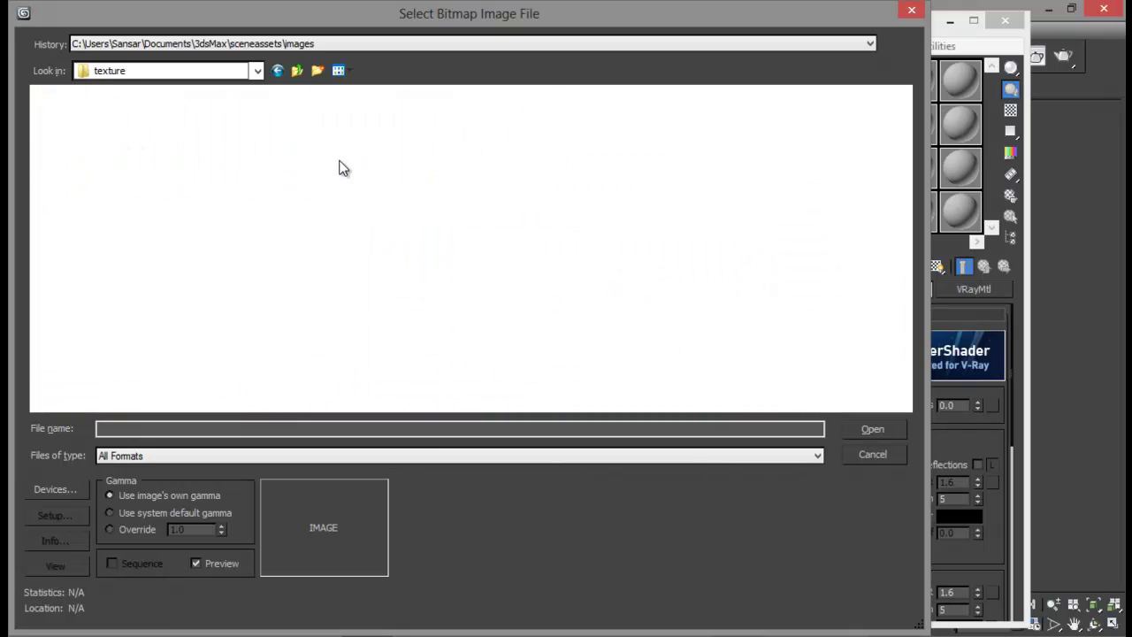
pyautogui.click(250, 168)
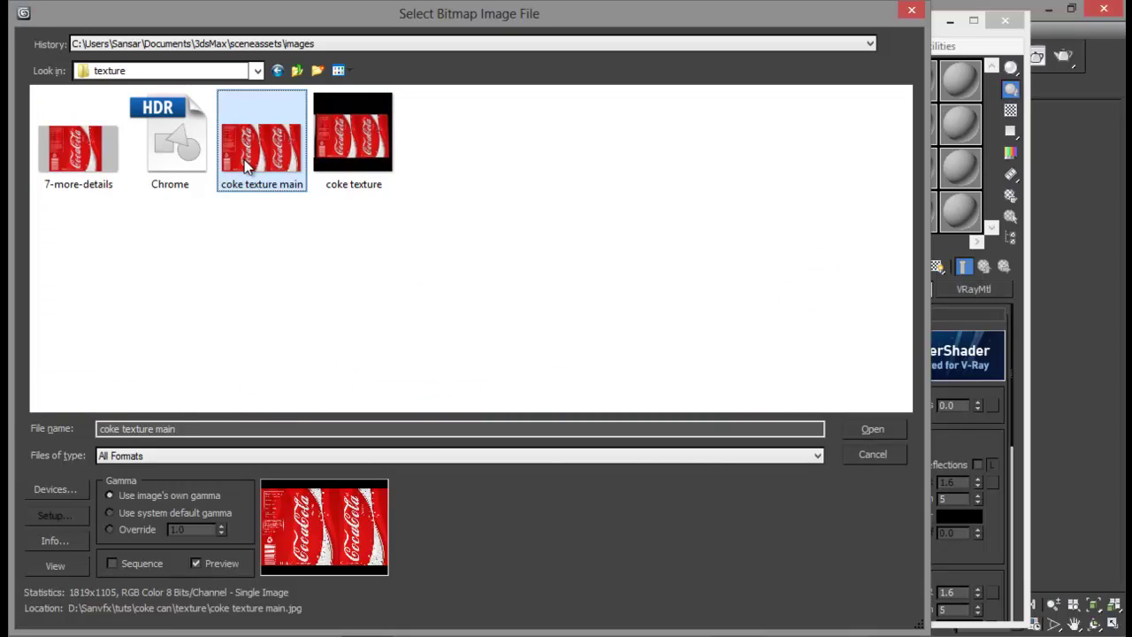
pyautogui.click(871, 429)
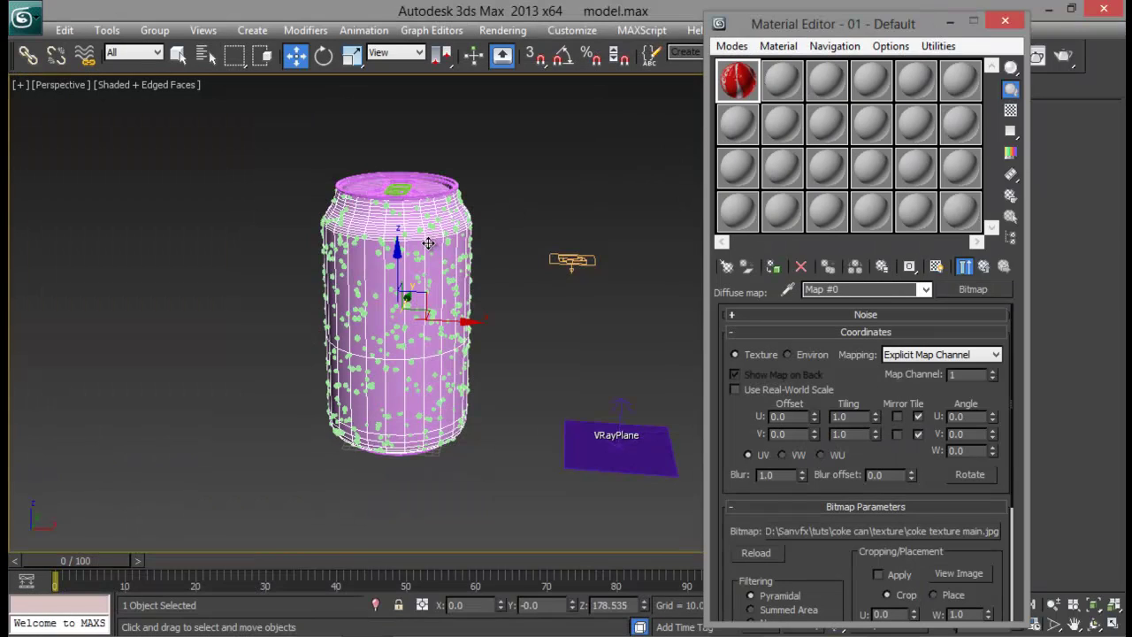
# Assign the Coke label material to the can's Body and display its texture shaded in the viewport.
pyautogui.click(774, 270)
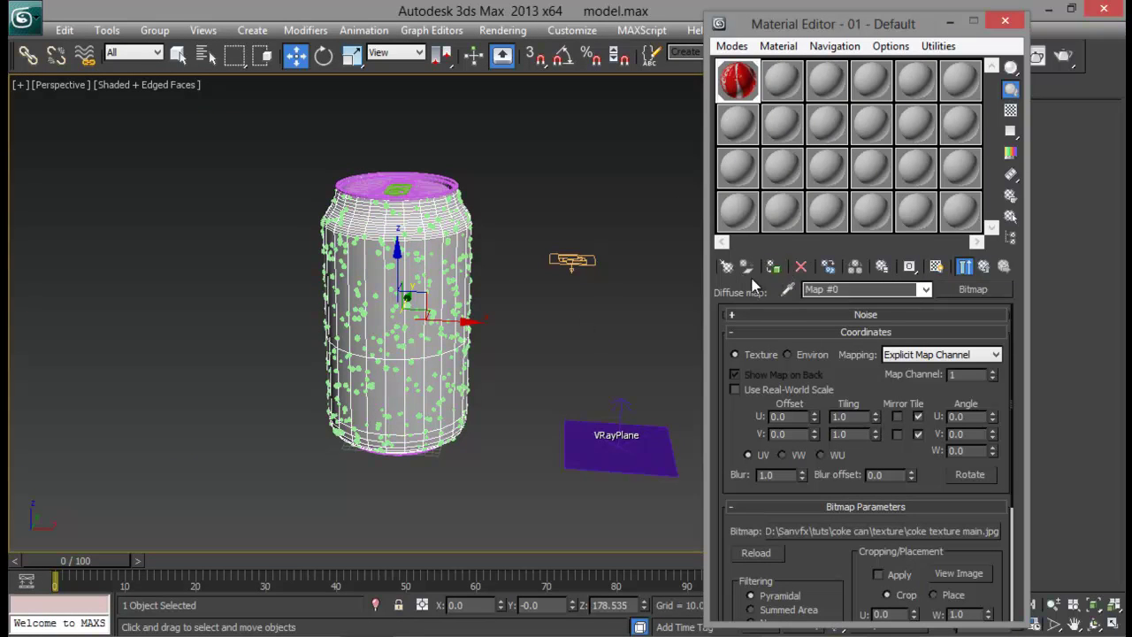
pyautogui.moveTo(525, 293); pyautogui.dragTo(575, 307, button='middle')
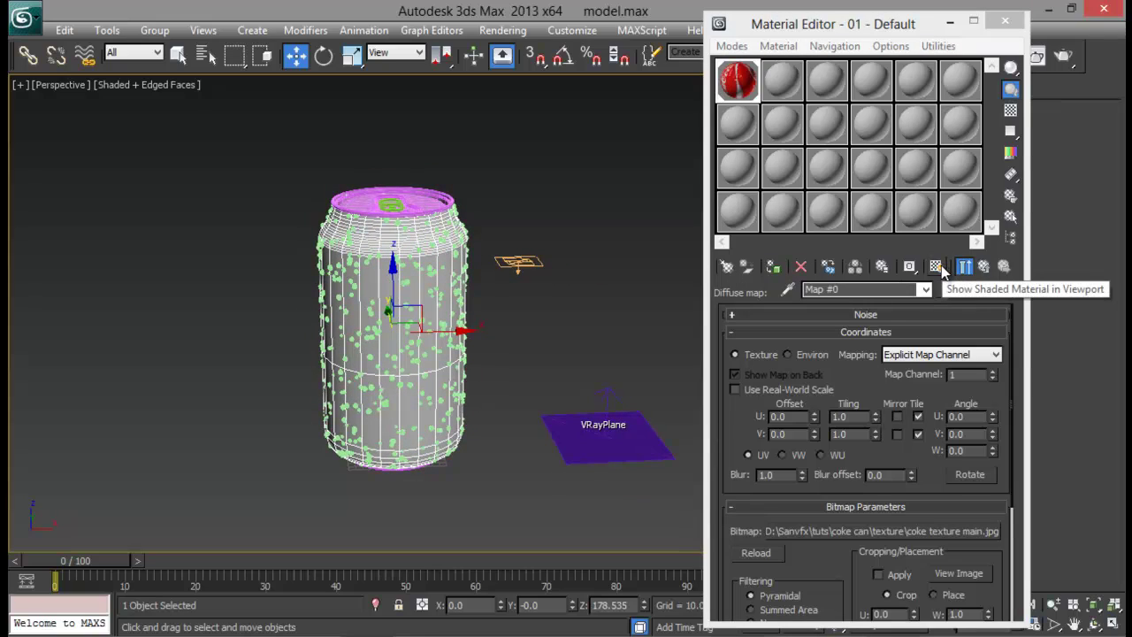
pyautogui.click(936, 267)
pyautogui.moveTo(584, 314)
pyautogui.keyDown('alt'); pyautogui.mouseDown(button='middle')
pyautogui.moveTo(420, 299)
pyautogui.moveTo(440, 312)
pyautogui.moveTo(480, 291)
pyautogui.moveTo(519, 316)
pyautogui.moveTo(600, 306)
pyautogui.moveTo(455, 336)
pyautogui.moveTo(412, 186)
pyautogui.moveTo(493, 307)
pyautogui.moveTo(514, 319)
pyautogui.moveTo(682, 248)
pyautogui.mouseUp(button='middle'); pyautogui.keyUp('alt')
pyautogui.click(948, 22)
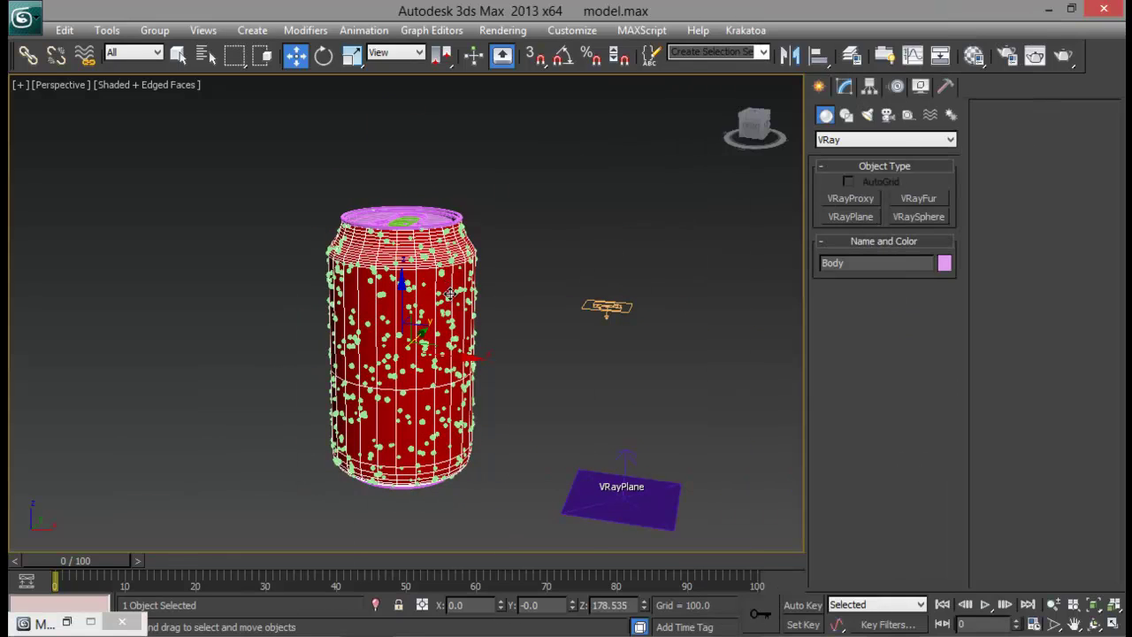
# Add a UVW Map modifier to the can's Body.
pyautogui.click(311, 232)
pyautogui.click(422, 280)
pyautogui.click(844, 87)
pyautogui.click(873, 134)
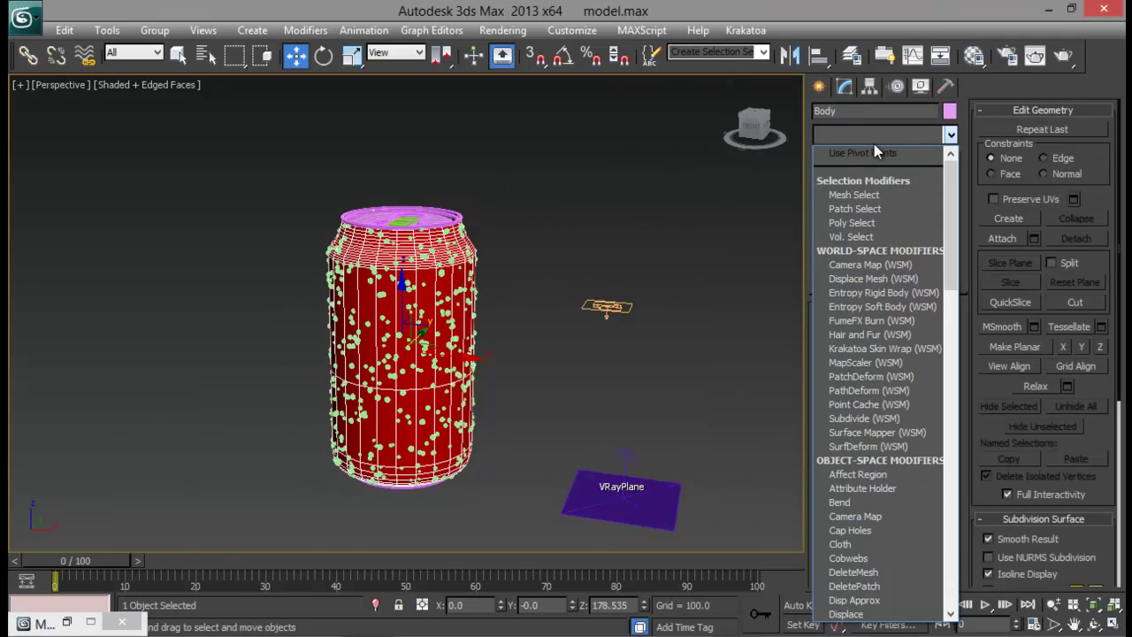
pyautogui.press('u')
pyautogui.press('u')
pyautogui.press('Return')
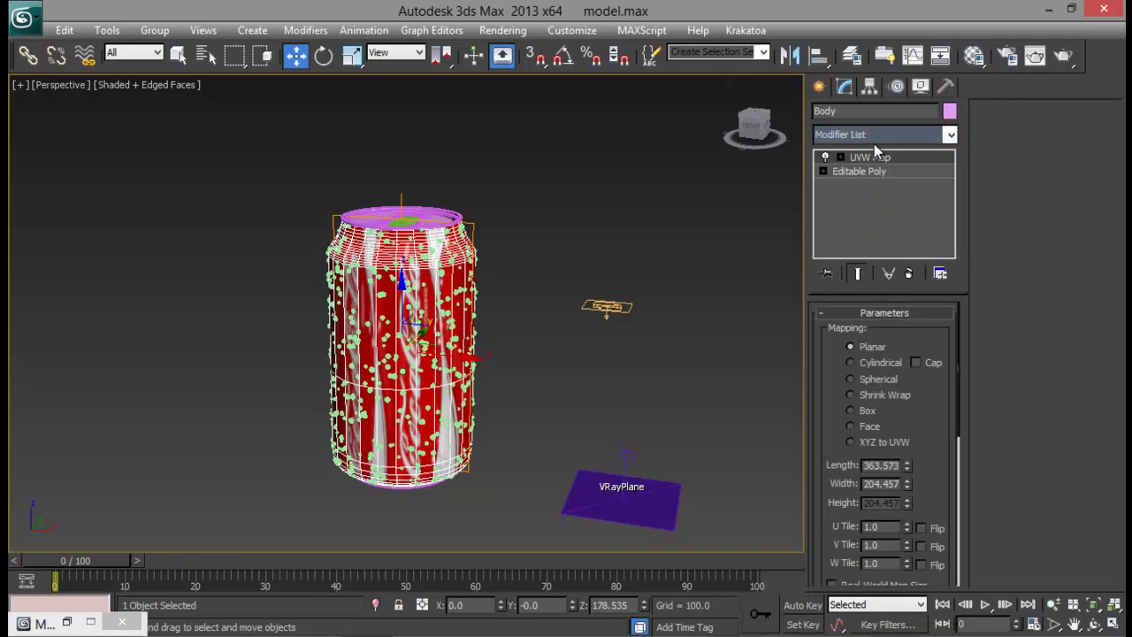
# Set the UVW Map projection on the can's Body to Cylindrical.
pyautogui.keyDown('alt'); pyautogui.moveTo(547, 320); pyautogui.dragTo(504, 333, button='middle'); pyautogui.keyUp('alt')
pyautogui.scroll(3, 500, 319)
pyautogui.scroll(-4, 504, 333)
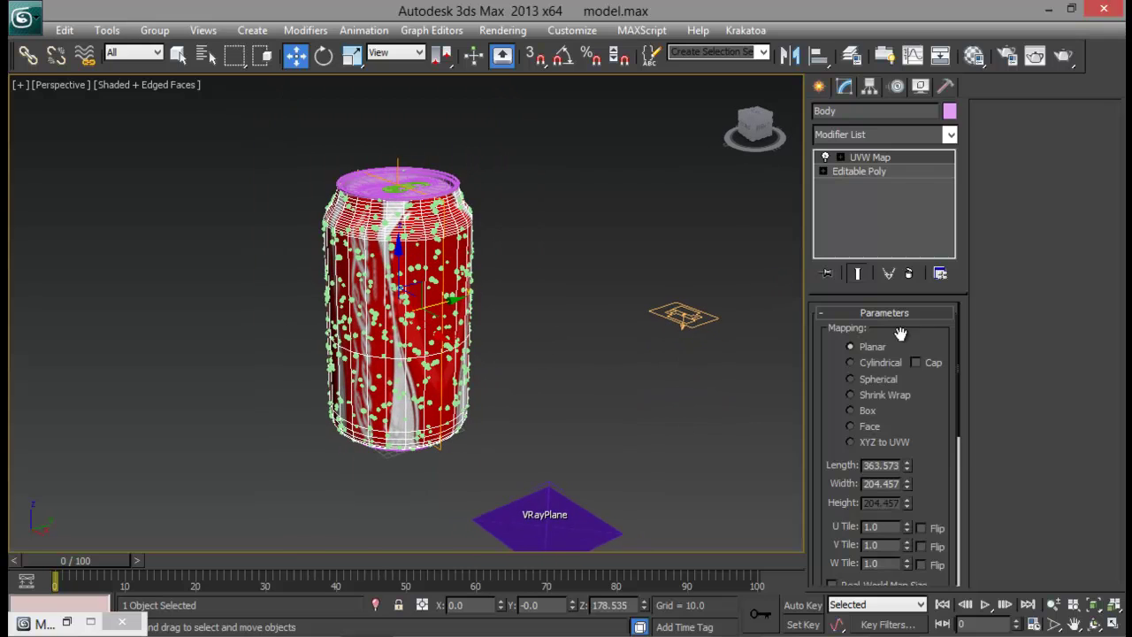
pyautogui.click(850, 363)
pyautogui.moveTo(566, 353)
pyautogui.keyDown('alt'); pyautogui.mouseDown(button='middle')
pyautogui.moveTo(528, 364)
pyautogui.moveTo(578, 350)
pyautogui.mouseUp(button='middle'); pyautogui.keyUp('alt')
# Align the cylindrical mapping to the X axis, fit it to the can's Body and deselect the object.
pyautogui.moveTo(929, 437); pyautogui.dragTo(925, 305)
pyautogui.moveTo(940, 526); pyautogui.dragTo(826, 464)
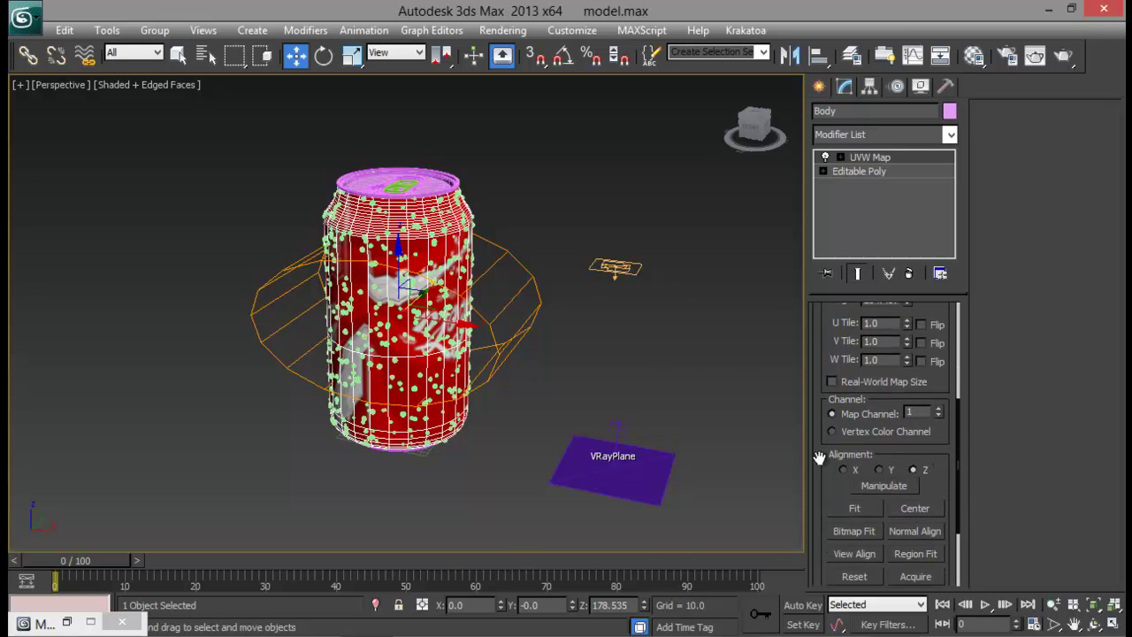
pyautogui.click(844, 470)
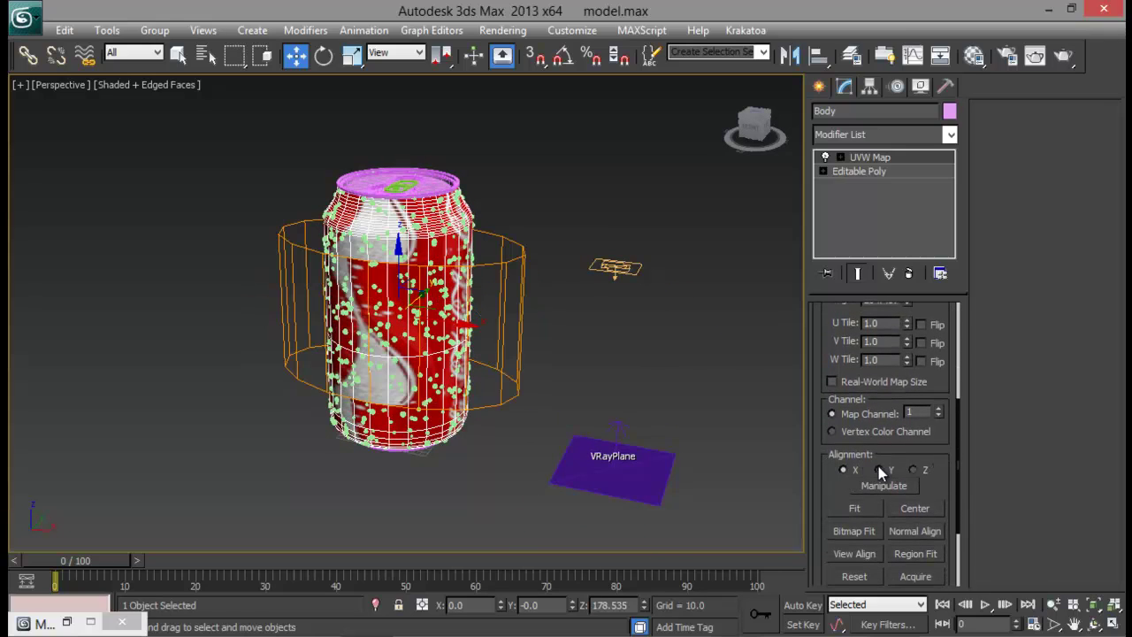
pyautogui.click(878, 469)
pyautogui.click(844, 469)
pyautogui.moveTo(581, 426); pyautogui.dragTo(566, 458, button='middle')
pyautogui.click(864, 506)
pyautogui.keyDown('alt'); pyautogui.moveTo(385, 387); pyautogui.dragTo(421, 379, button='middle'); pyautogui.keyUp('alt')
pyautogui.click(561, 351)
pyautogui.keyDown('alt'); pyautogui.moveTo(423, 327); pyautogui.dragTo(497, 336, button='middle'); pyautogui.keyUp('alt')
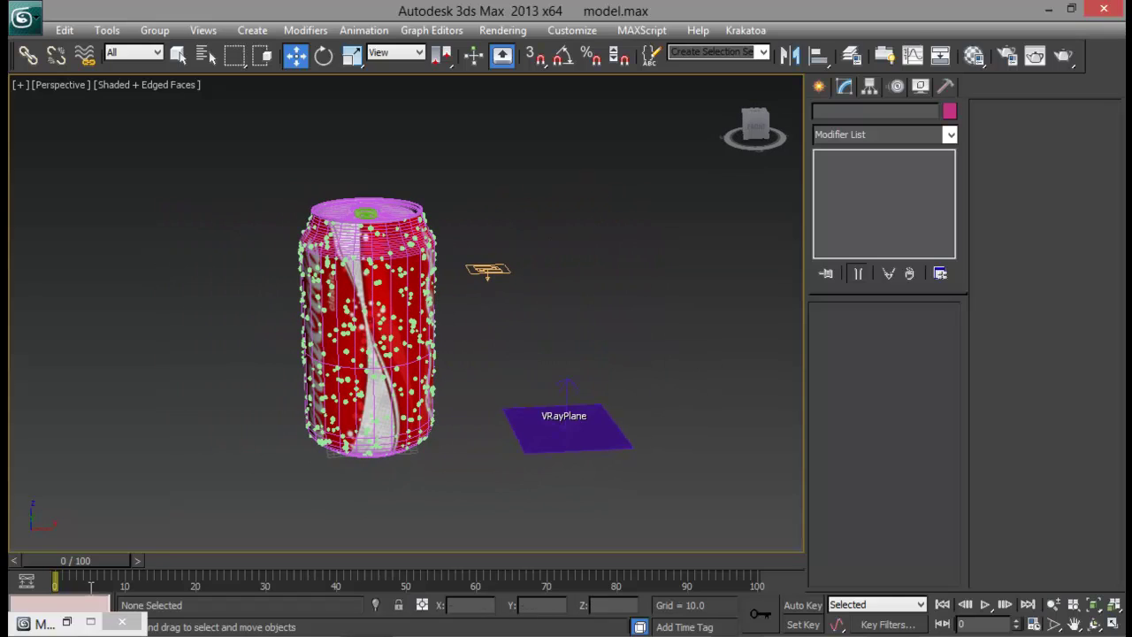
# Return to the VRayMtl's basic parameters in the Material Editor and set its Reflect color to a medium grey.
pyautogui.press('m')
pyautogui.moveTo(814, 30); pyautogui.dragTo(772, 39)
pyautogui.click(883, 298)
pyautogui.click(835, 308)
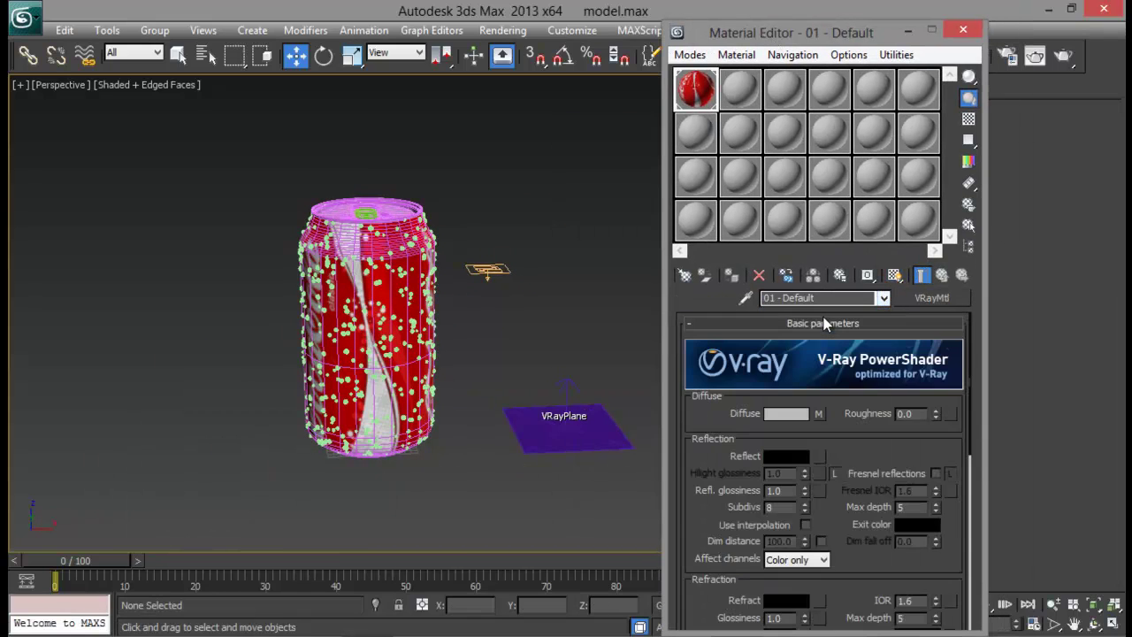
pyautogui.moveTo(839, 451); pyautogui.dragTo(839, 415)
pyautogui.click(769, 417)
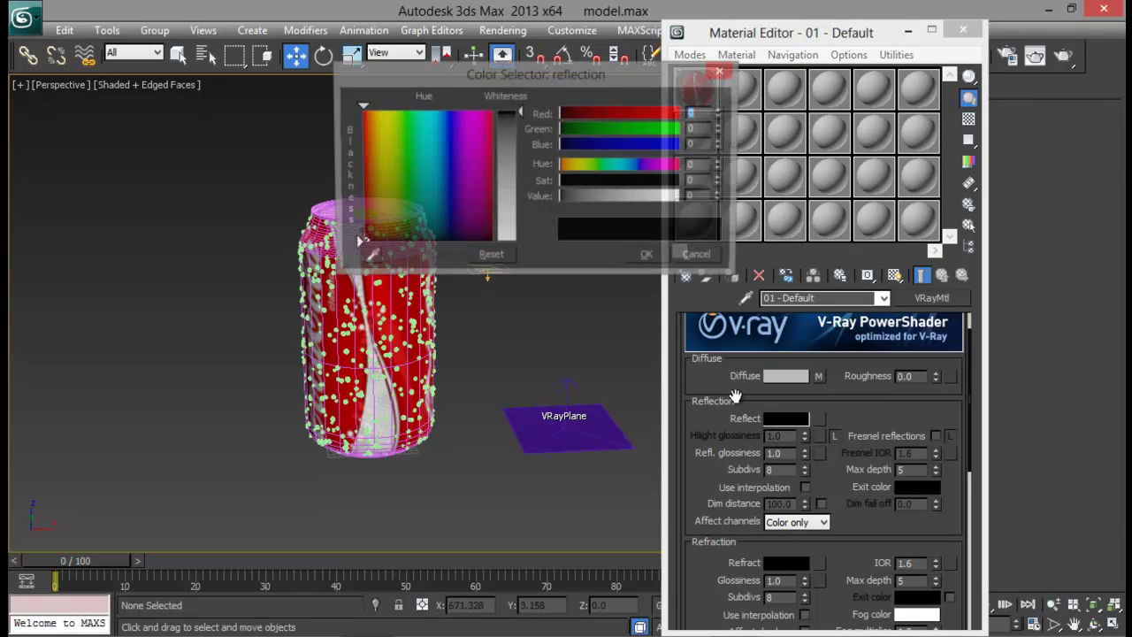
pyautogui.moveTo(511, 126); pyautogui.dragTo(511, 138)
pyautogui.click(664, 257)
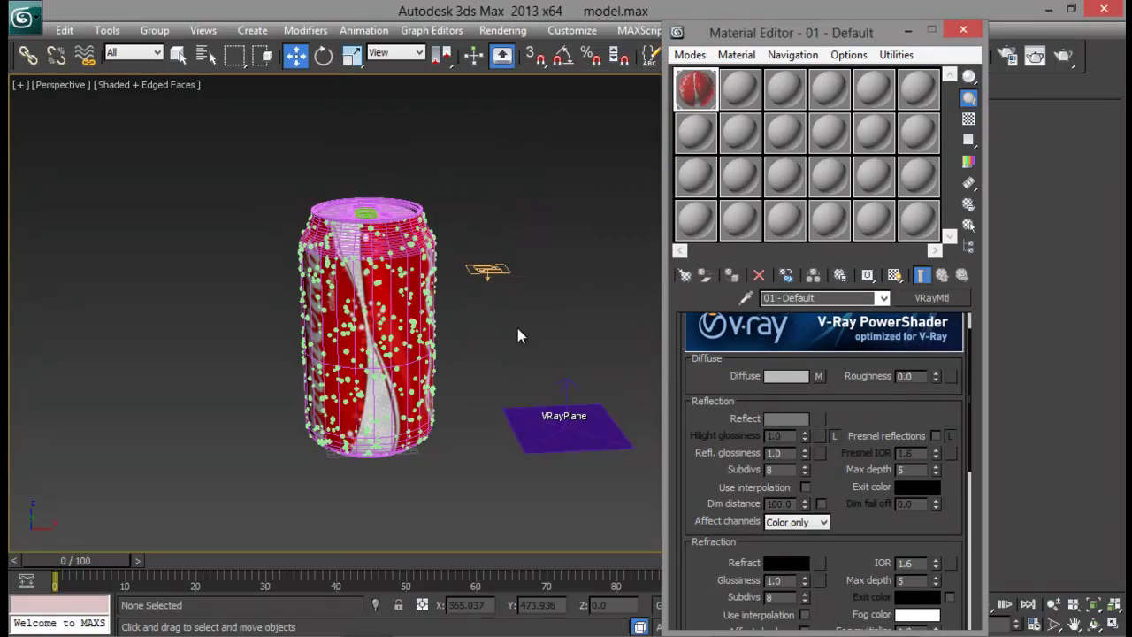
# Check the Diffuse map's coordinates and bitmap settings, and return to the parent material.
pyautogui.click(820, 376)
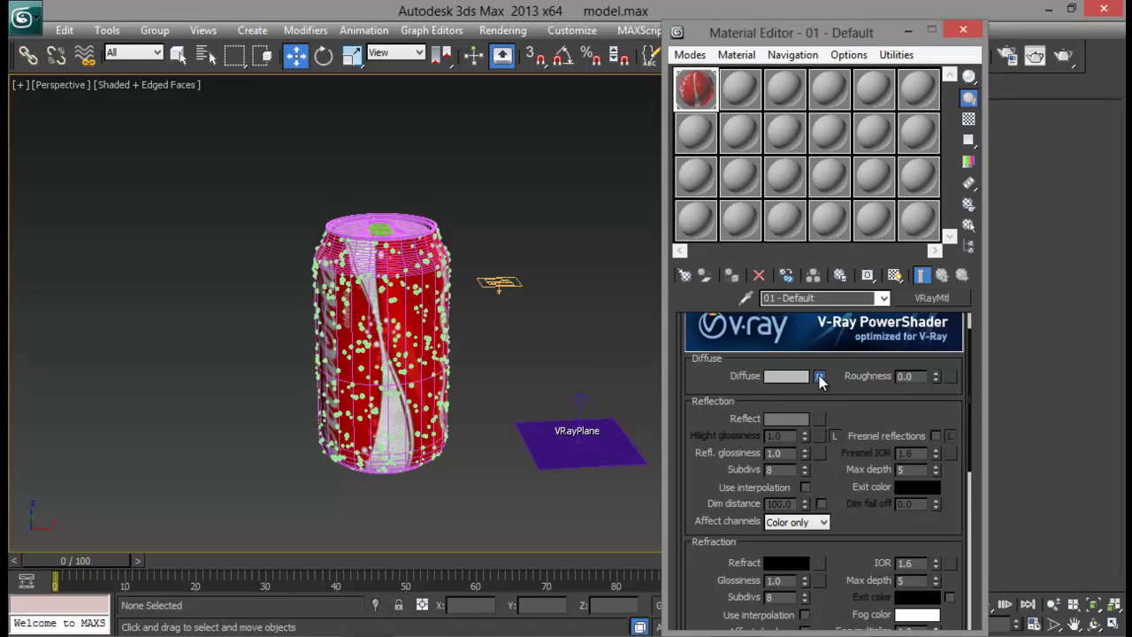
pyautogui.moveTo(819, 377); pyautogui.dragTo(830, 380)
pyautogui.click(819, 378)
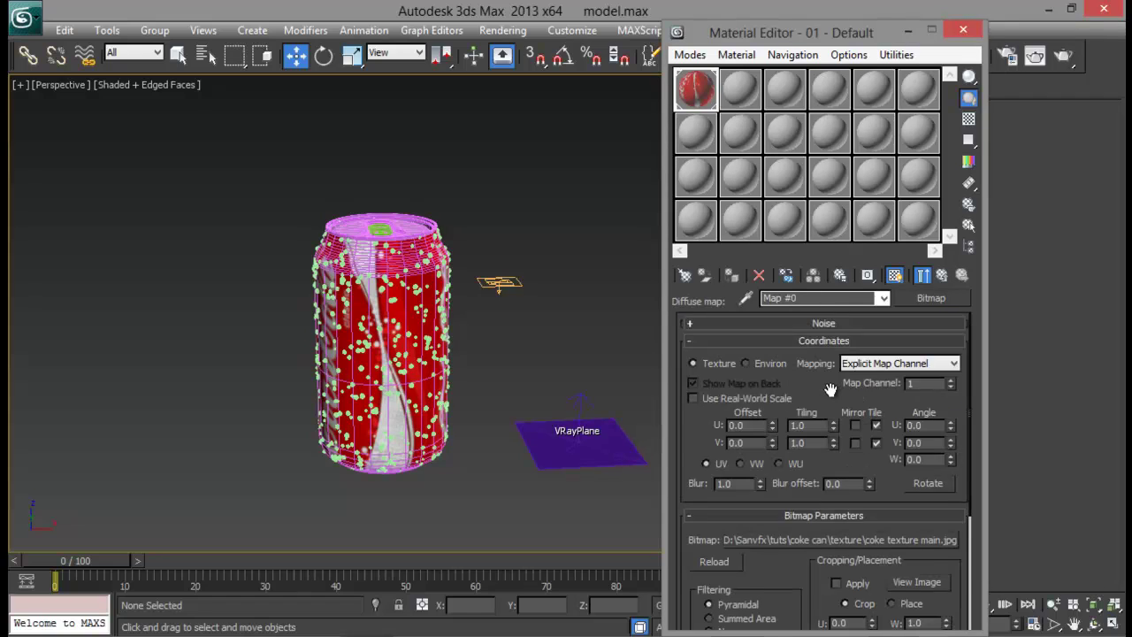
pyautogui.scroll(-3, 802, 459)
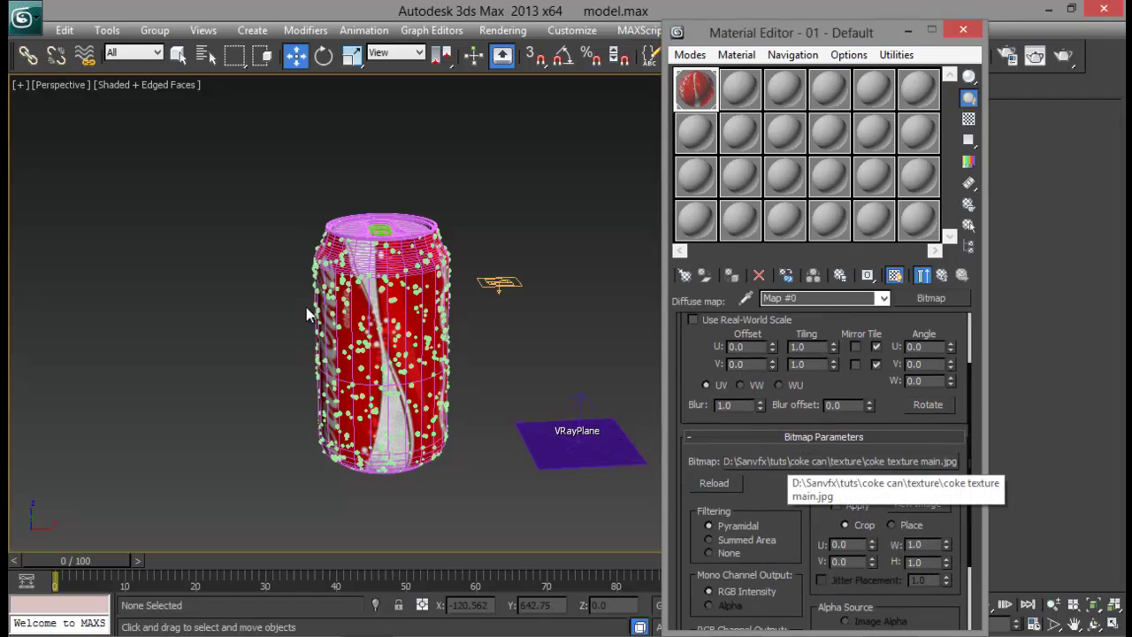
pyautogui.click(871, 300)
pyautogui.click(824, 310)
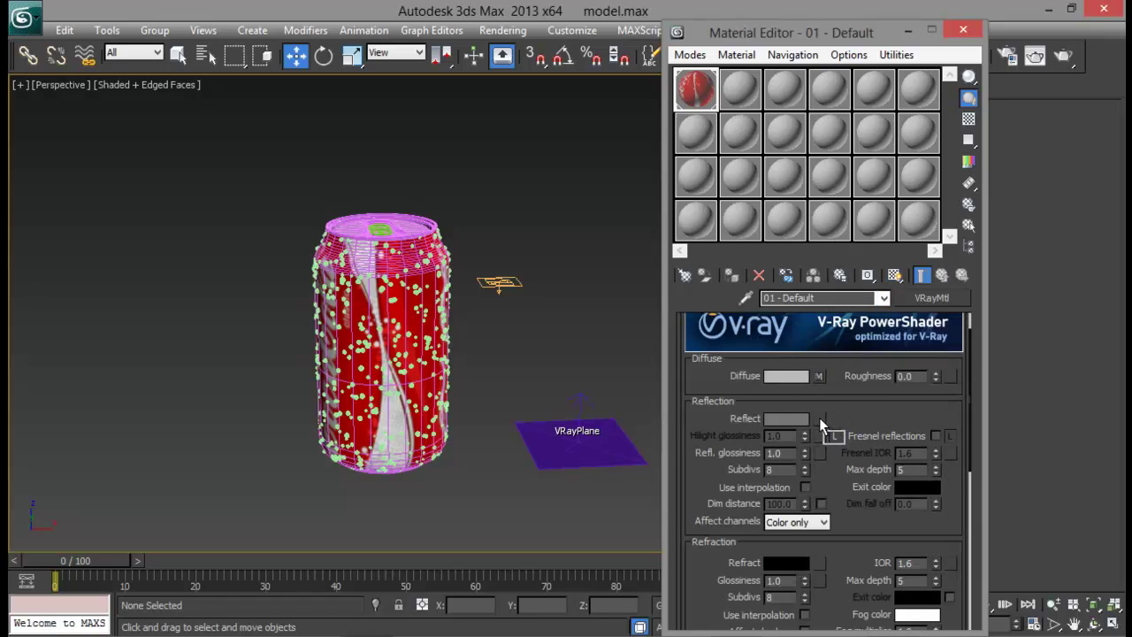
# Copy the Diffuse map to the Reflect map slot as an instance.
pyautogui.moveTo(818, 417); pyautogui.dragTo(819, 418)
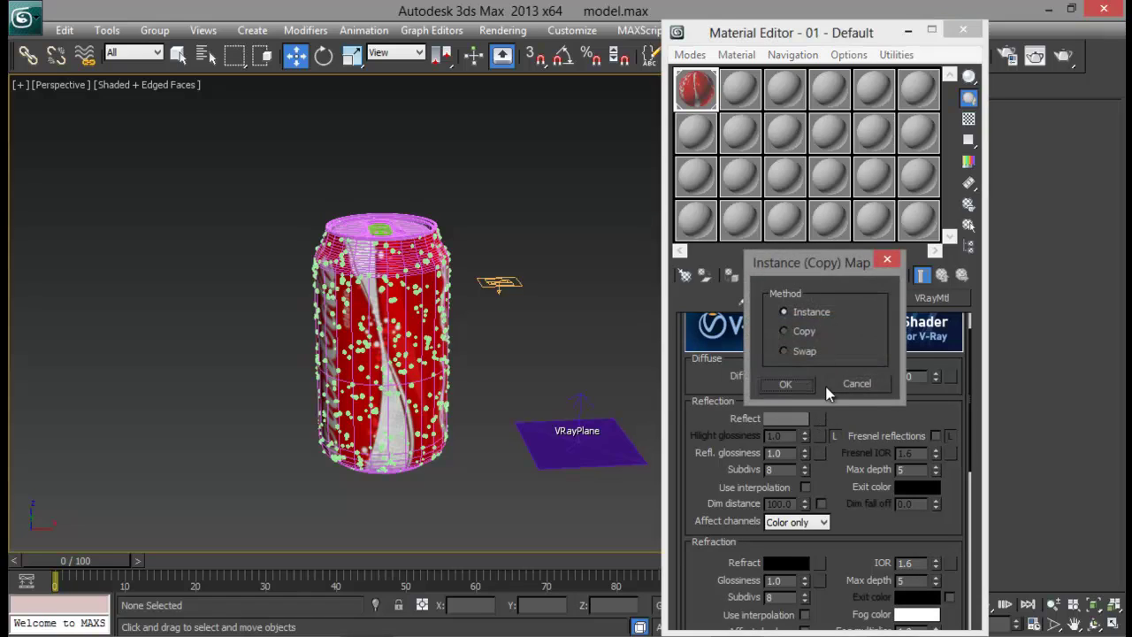
pyautogui.moveTo(812, 267); pyautogui.dragTo(658, 255)
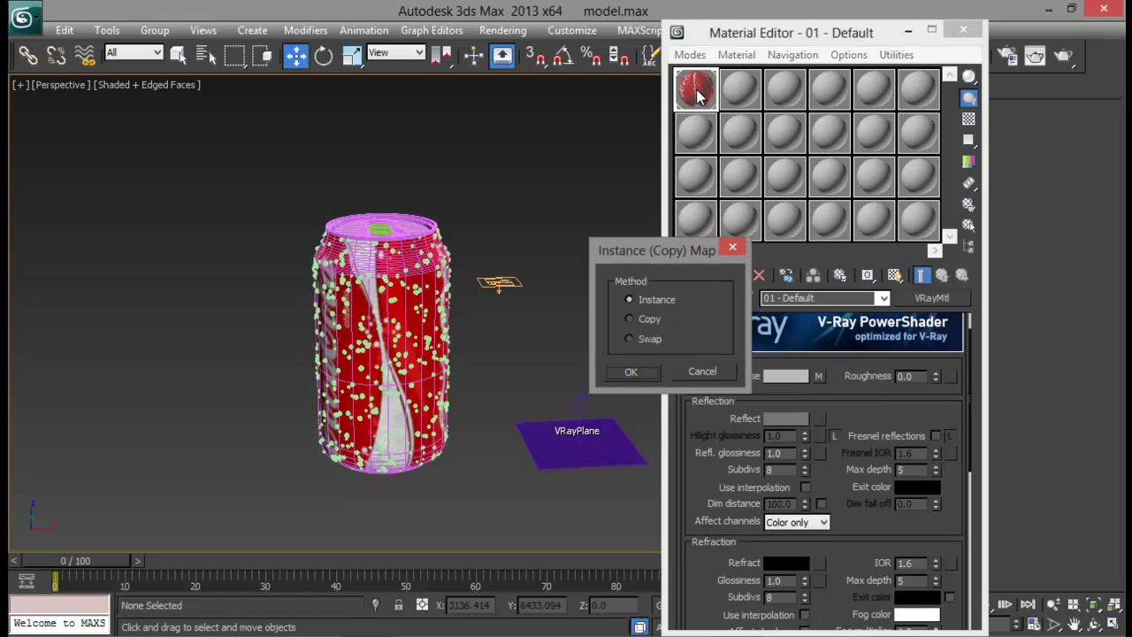
pyautogui.moveTo(680, 254); pyautogui.dragTo(596, 242)
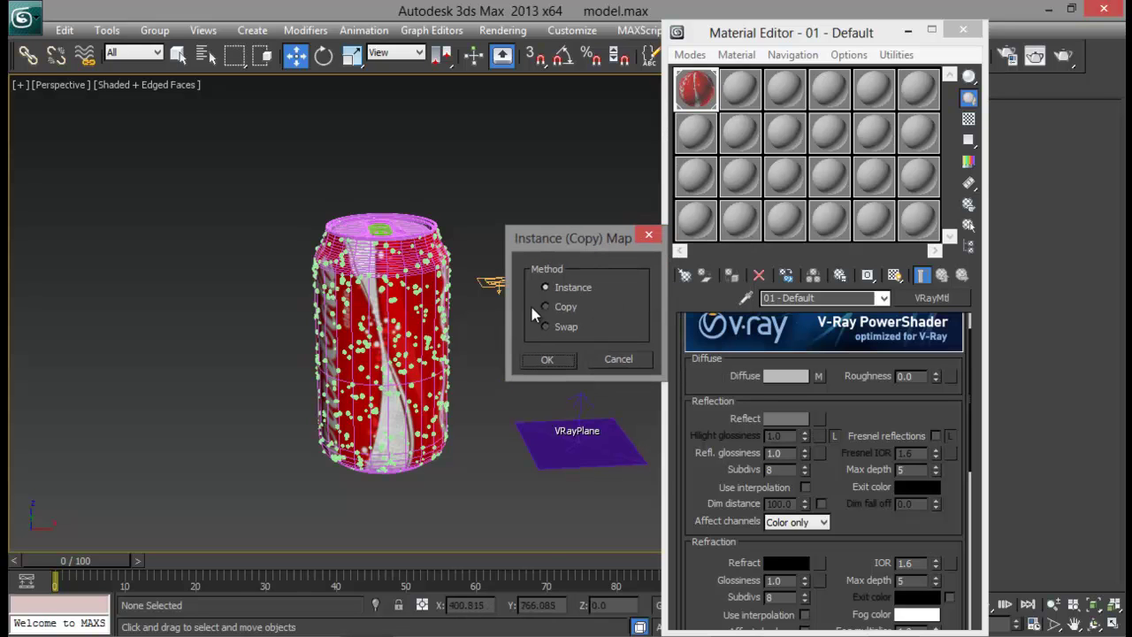
pyautogui.click(547, 361)
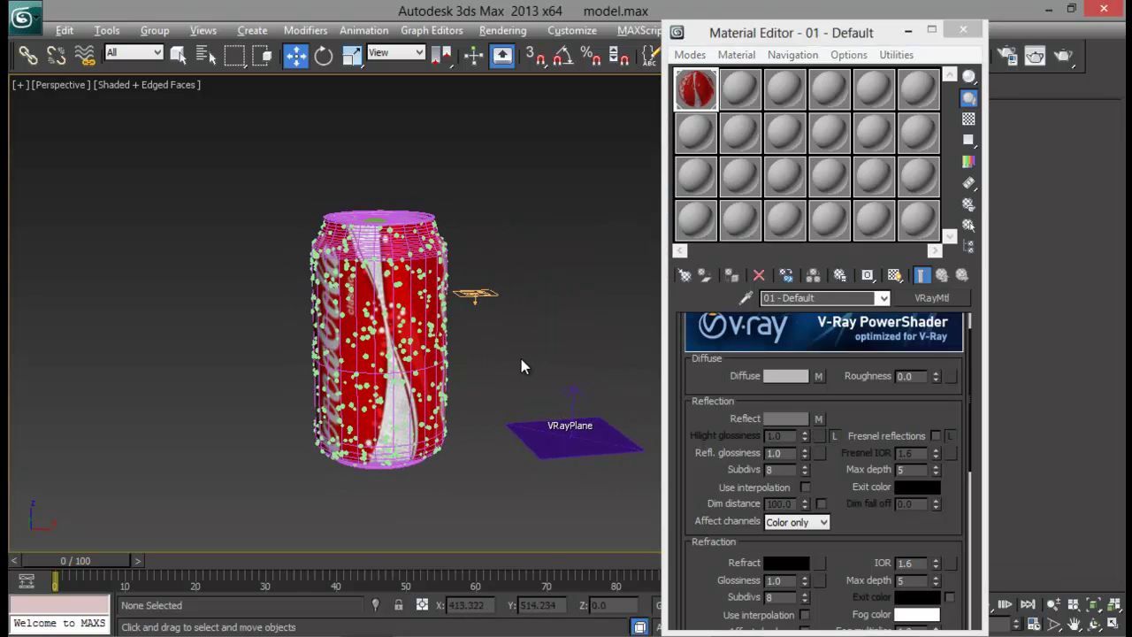
# Set the label material's reflection glossiness to 0.7.
pyautogui.scroll(-3, 858, 405)
pyautogui.scroll(3, 822, 380)
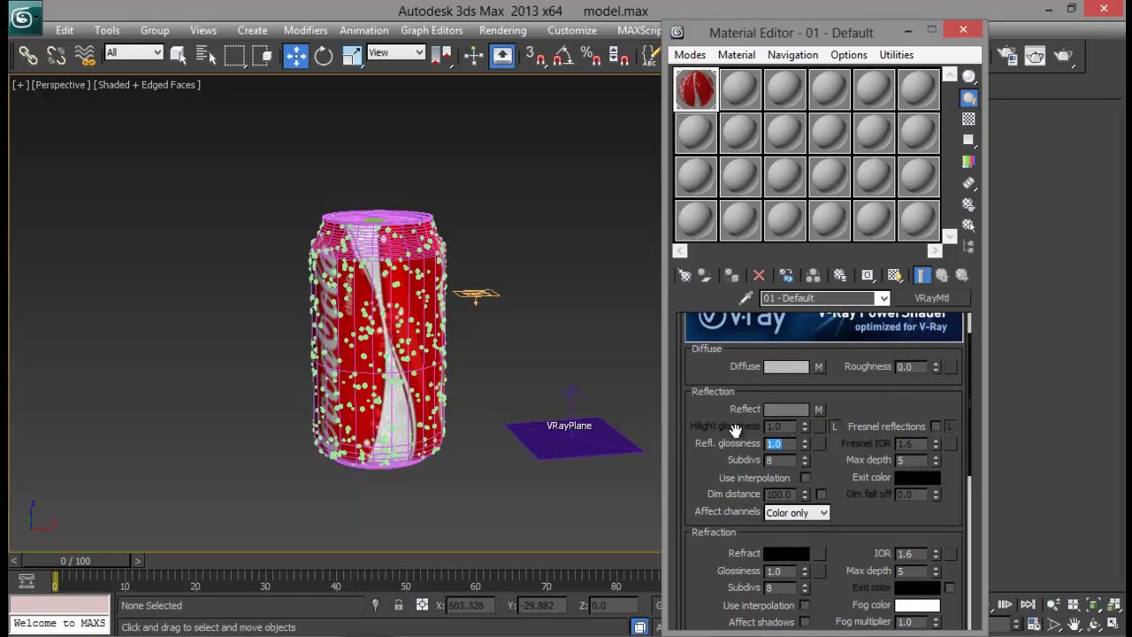
pyautogui.write('7')
pyautogui.press('Return')
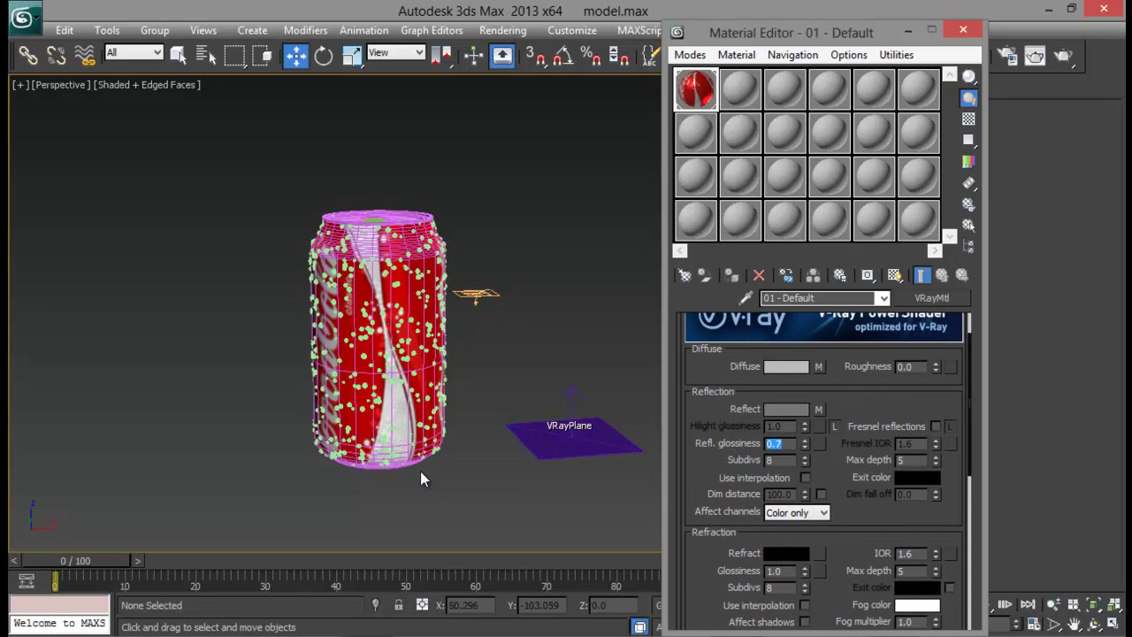
# Examine the textured can from several angles and distances, including its label and lid.
pyautogui.keyDown('alt'); pyautogui.moveTo(454, 322); pyautogui.dragTo(408, 285, button='middle'); pyautogui.keyUp('alt')
pyautogui.scroll(4, 489, 339)
pyautogui.scroll(-4, 430, 240)
pyautogui.scroll(3, 509, 241)
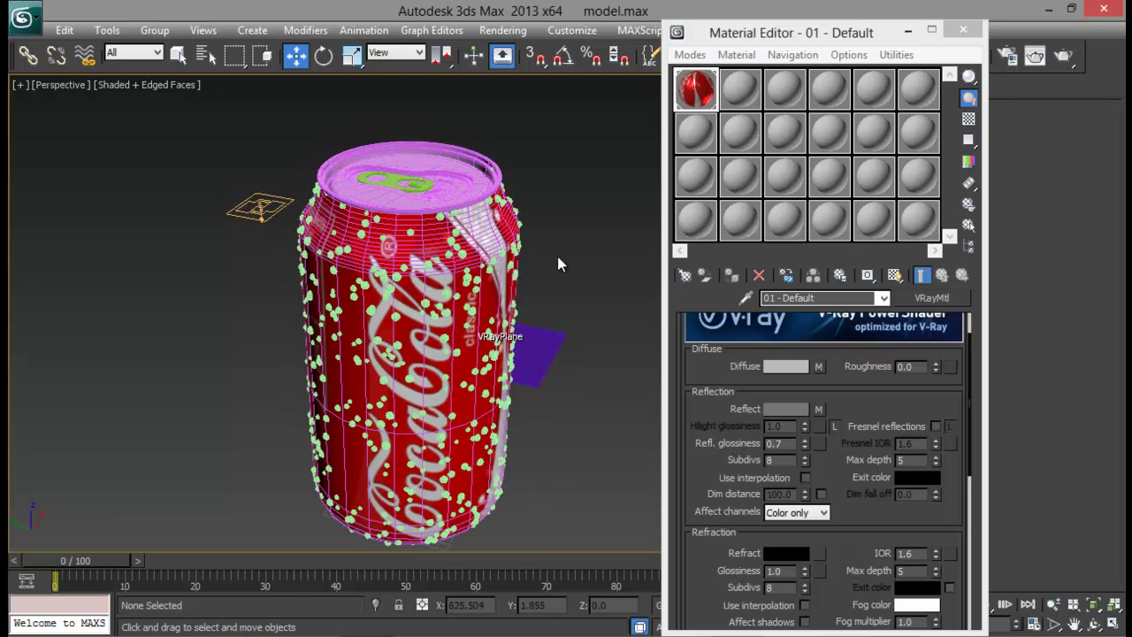
pyautogui.moveTo(775, 33)
pyautogui.mouseDown()
pyautogui.moveTo(842, 45)
pyautogui.moveTo(790, 46)
pyautogui.mouseUp()
pyautogui.keyDown('alt'); pyautogui.moveTo(408, 356); pyautogui.dragTo(375, 343, button='middle'); pyautogui.keyUp('alt')
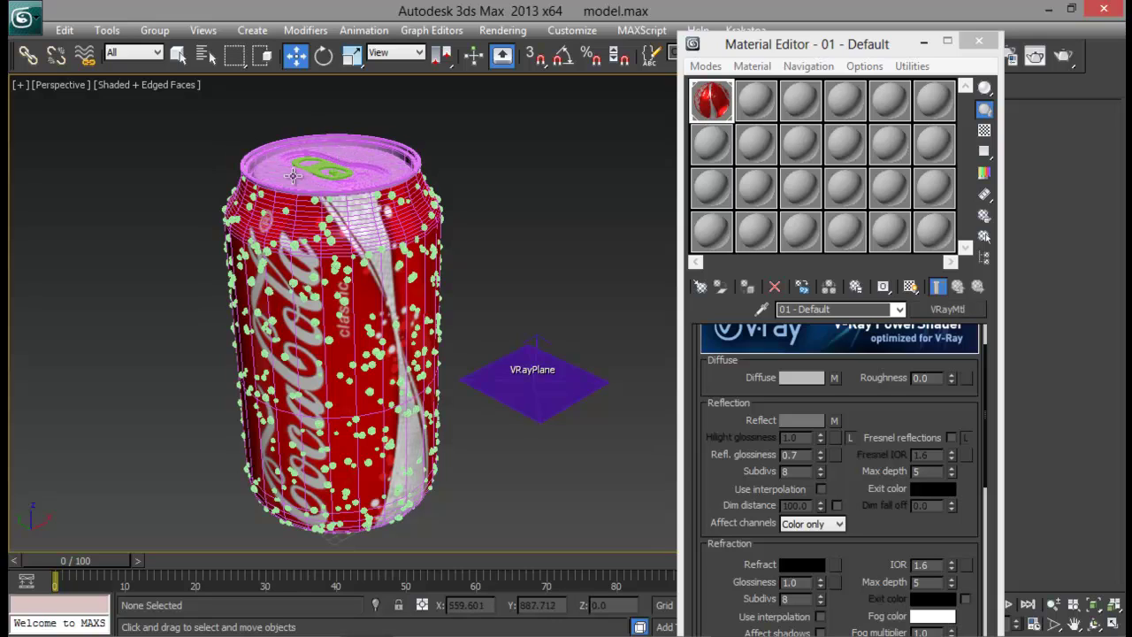
pyautogui.click(370, 160)
pyautogui.click(488, 491)
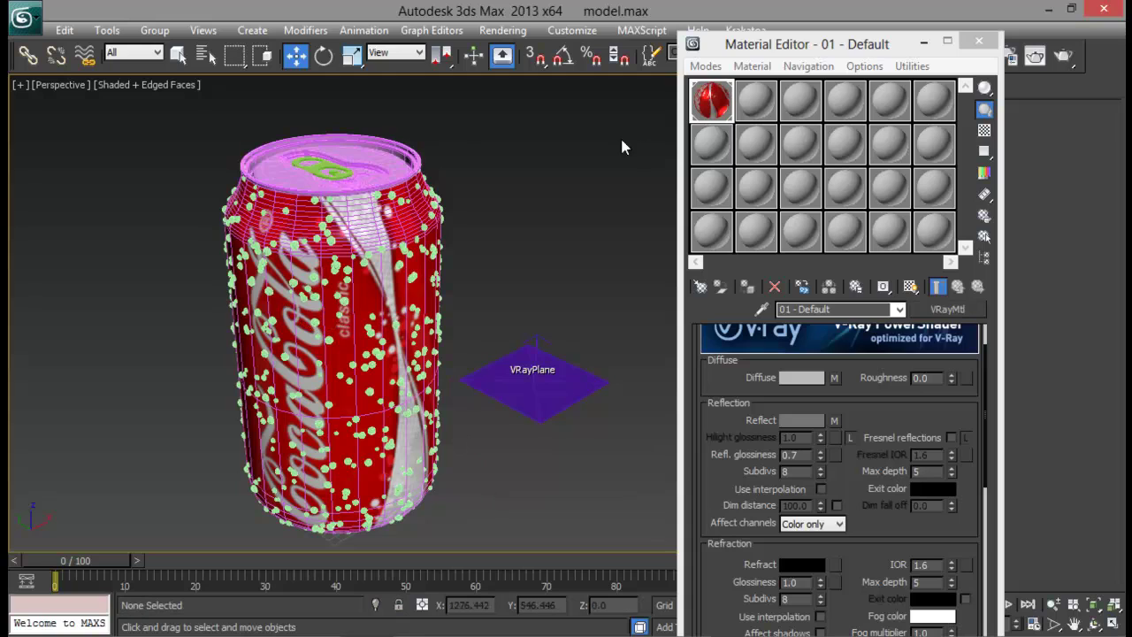
# Change the second material slot from Standard to a VRayMtl.
pyautogui.click(756, 113)
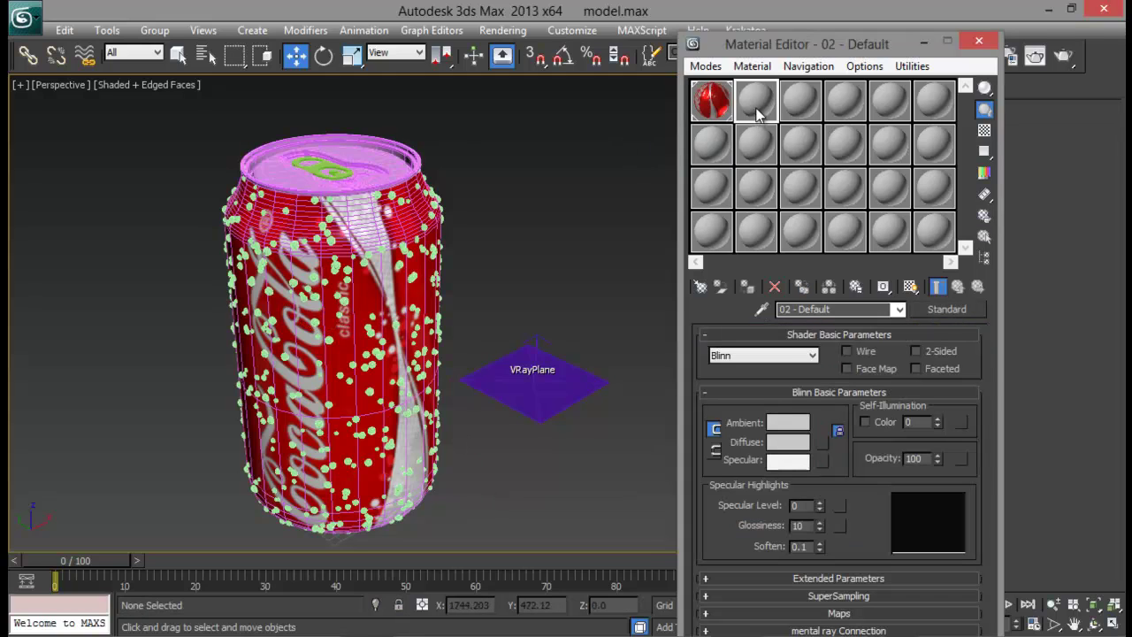
pyautogui.click(953, 308)
pyautogui.moveTo(467, 39); pyautogui.dragTo(567, 34)
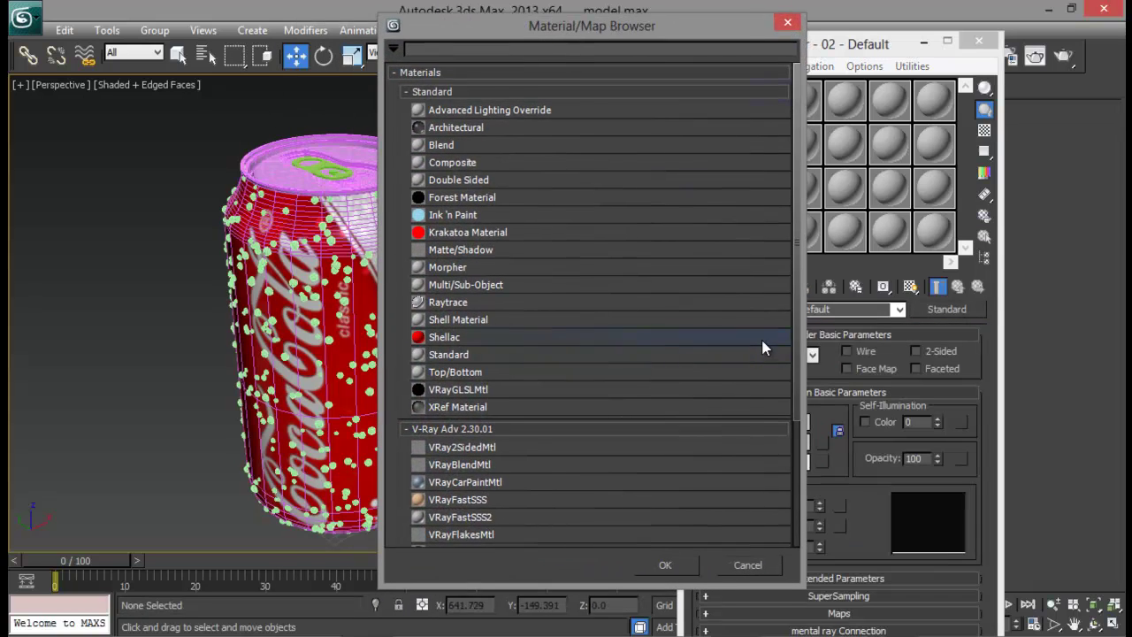
pyautogui.scroll(-5, 508, 469)
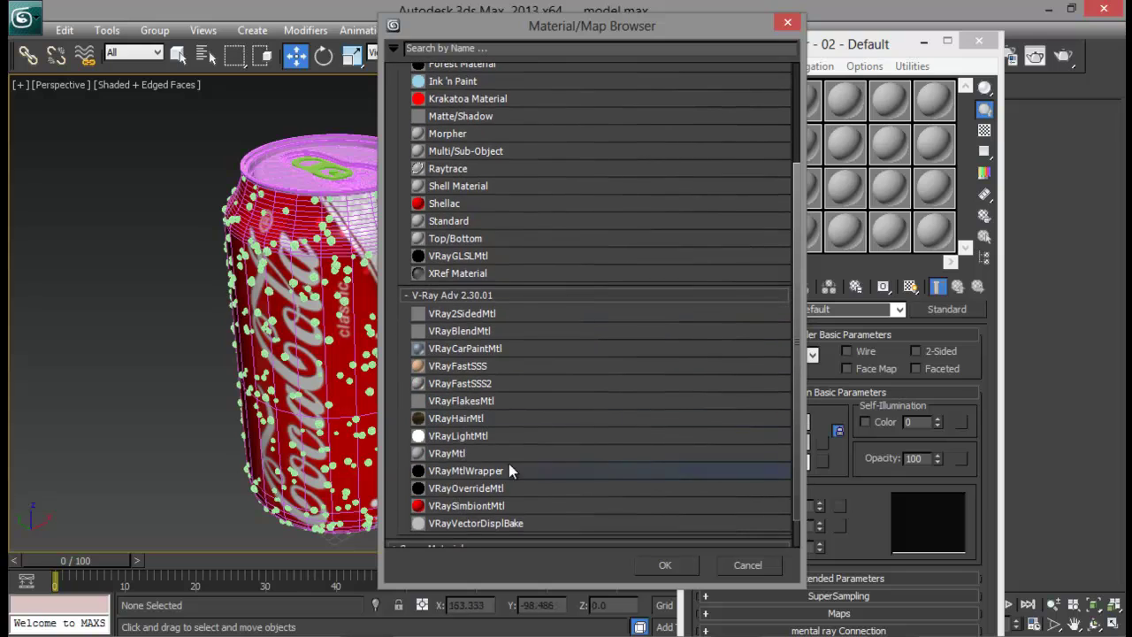
pyautogui.doubleClick(442, 453)
pyautogui.moveTo(743, 43); pyautogui.dragTo(665, 32)
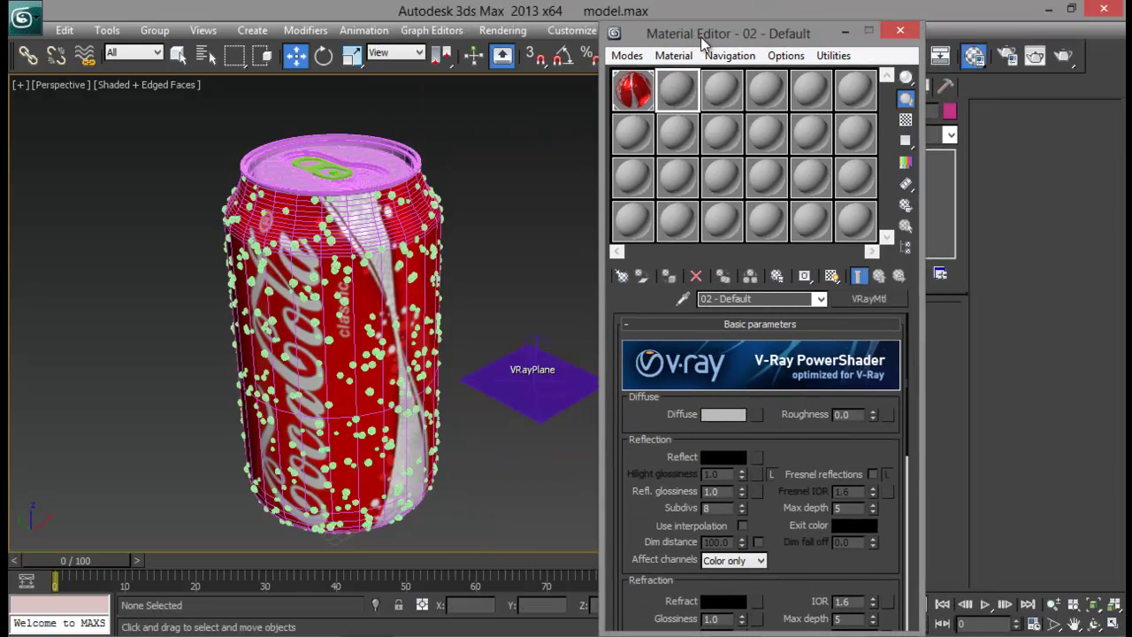
# Set both the diffuse and reflection colours of the second material to pure white.
pyautogui.click(721, 415)
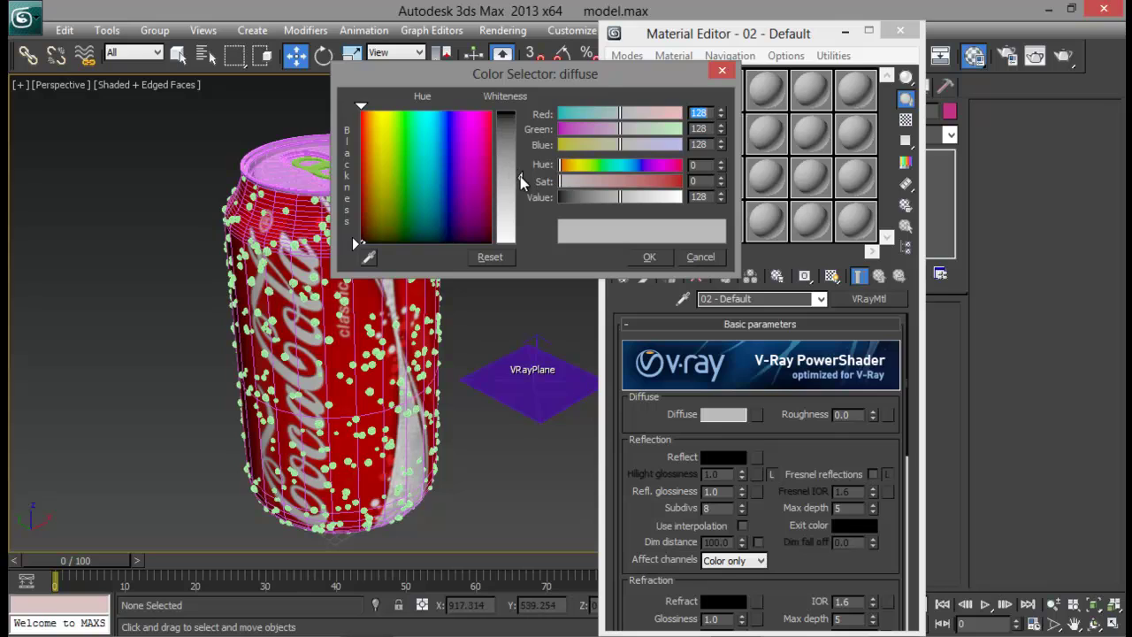
pyautogui.moveTo(520, 176); pyautogui.dragTo(545, 130)
pyautogui.moveTo(496, 158); pyautogui.dragTo(352, 236)
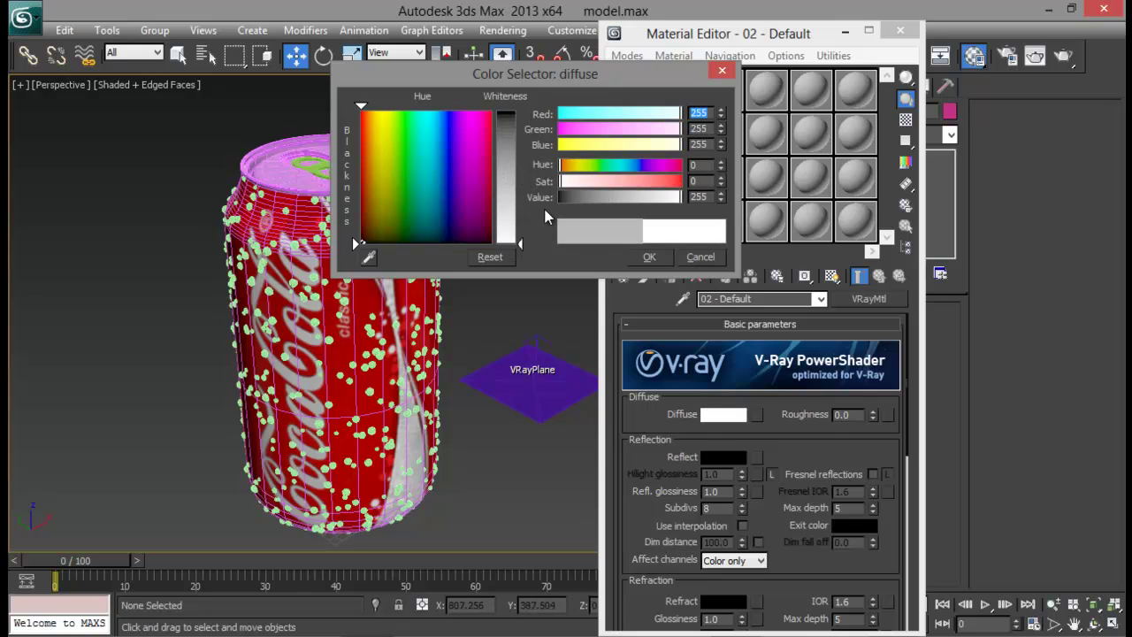
pyautogui.click(635, 257)
pyautogui.click(721, 458)
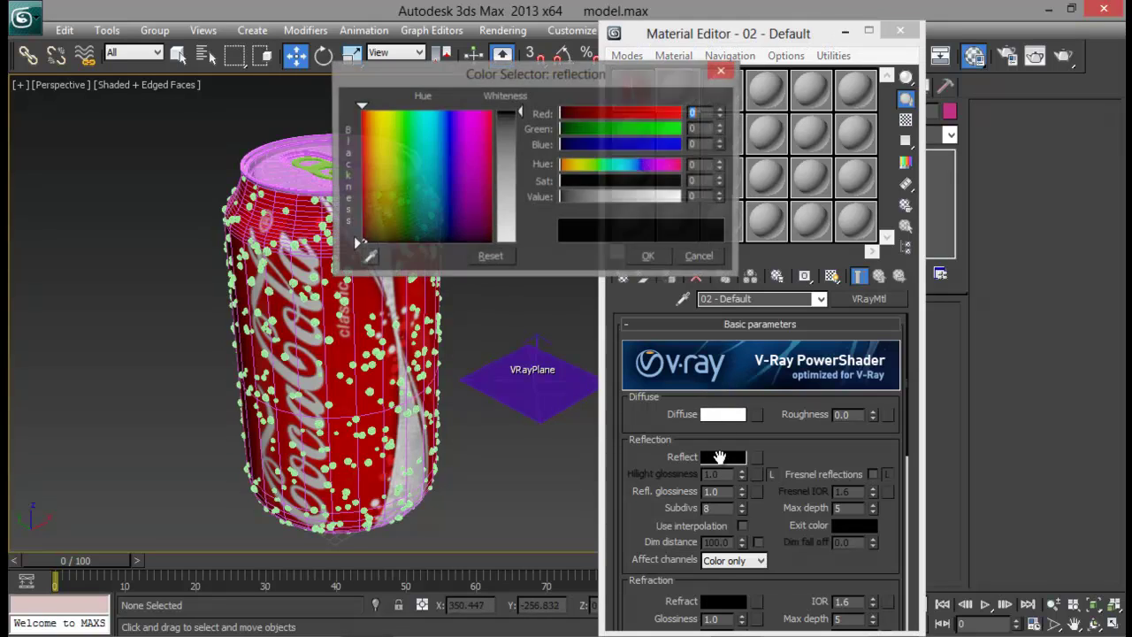
pyautogui.moveTo(522, 157); pyautogui.dragTo(616, 254)
pyautogui.click(652, 255)
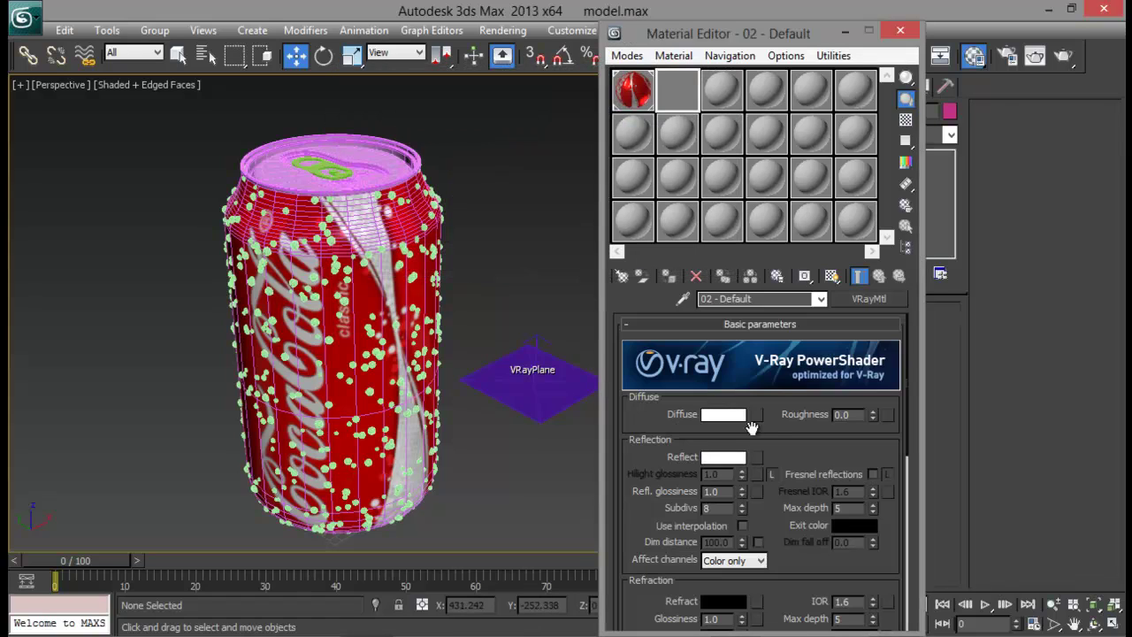
# Set the second material's reflection glossiness to 0.9.
pyautogui.moveTo(757, 434); pyautogui.dragTo(773, 329)
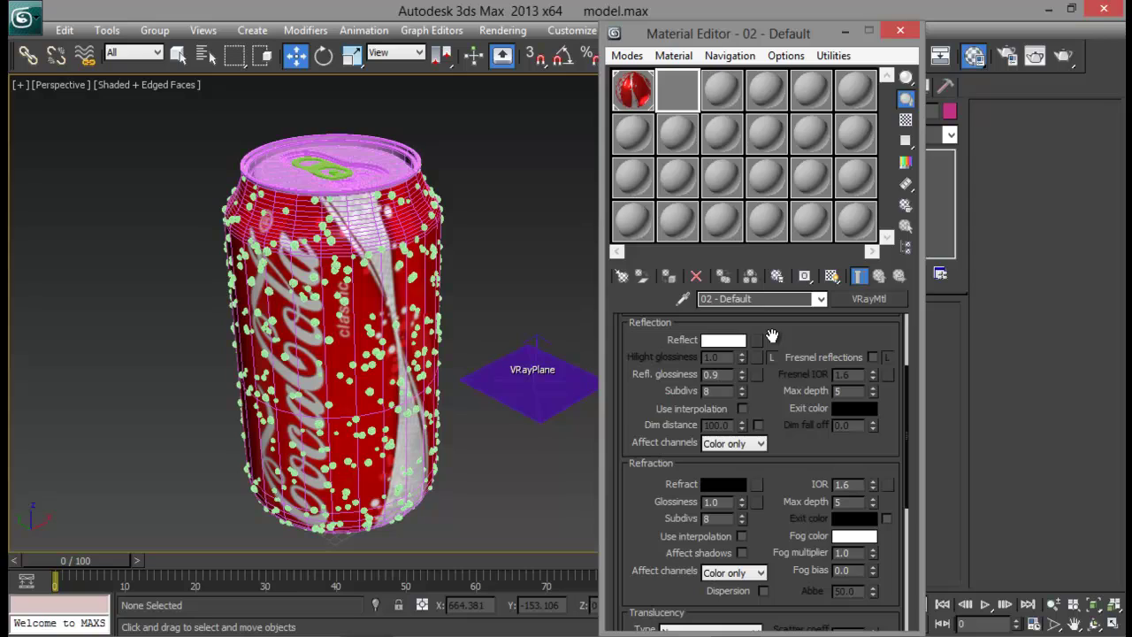
pyautogui.press('Return')
pyautogui.moveTo(774, 398); pyautogui.dragTo(763, 341)
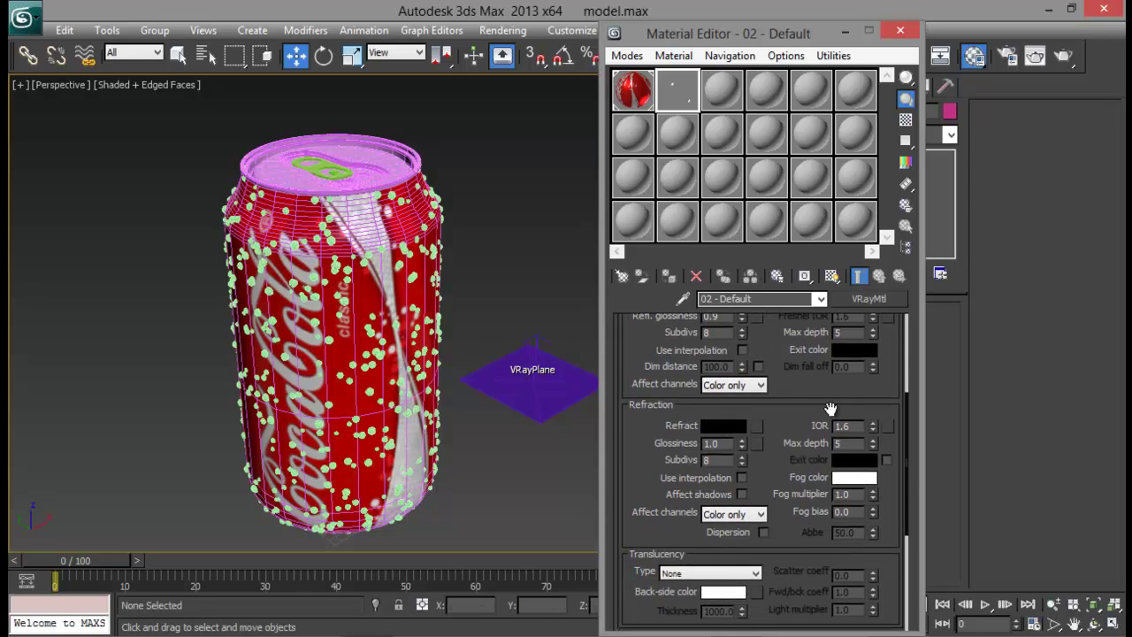
pyautogui.moveTo(788, 391); pyautogui.dragTo(784, 507)
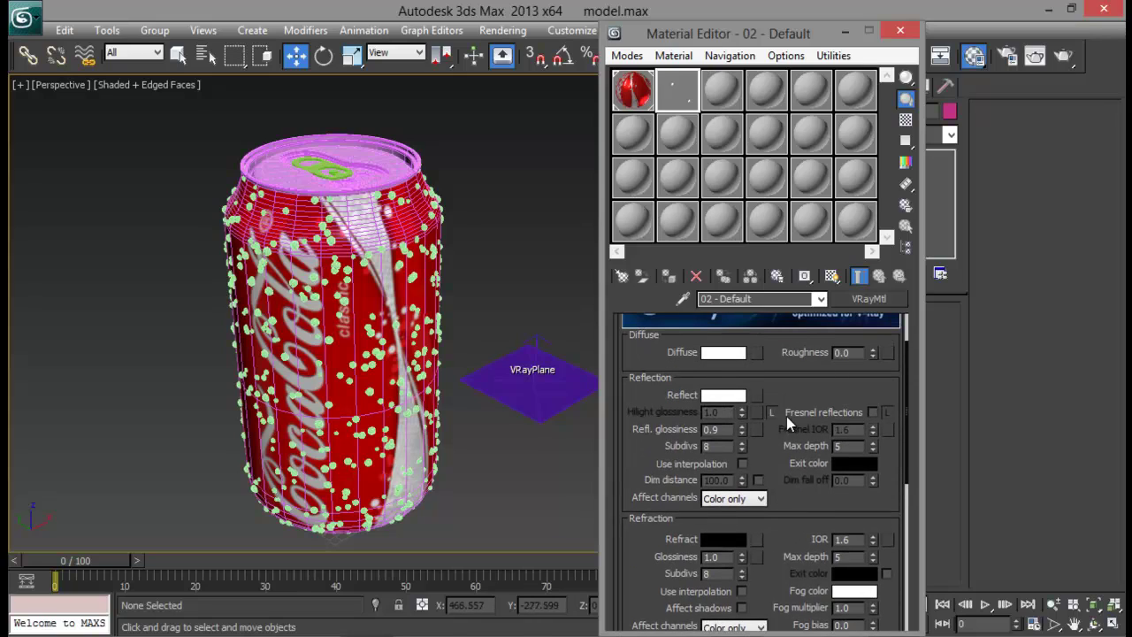
pyautogui.moveTo(778, 389); pyautogui.dragTo(779, 426)
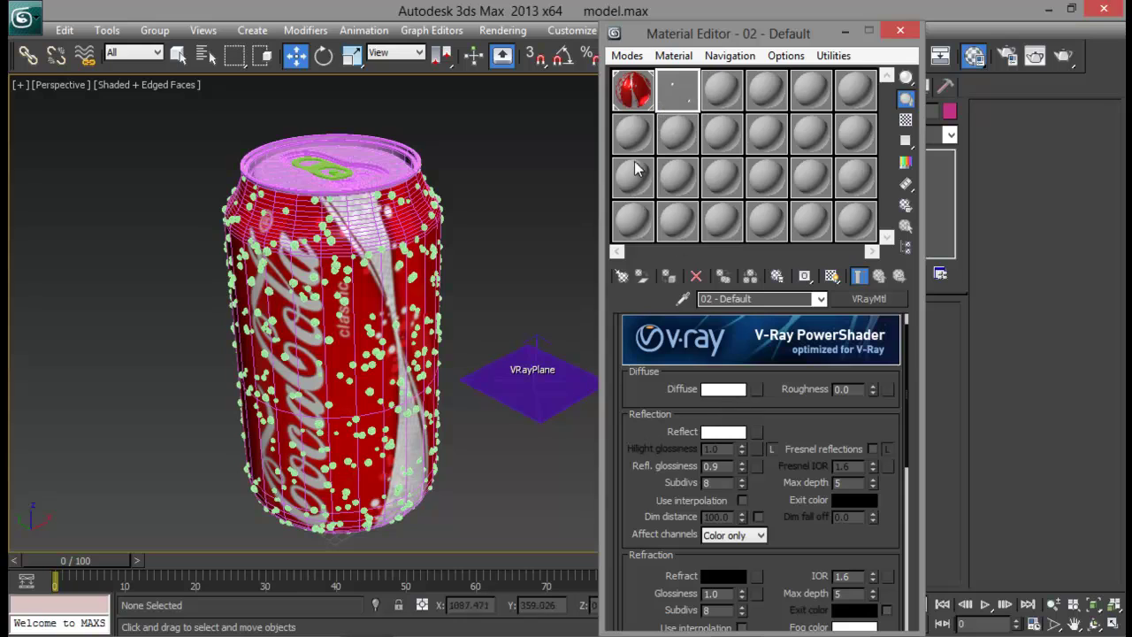
# Assign the white reflective material to the can's lid and to its pull tab.
pyautogui.click(376, 168)
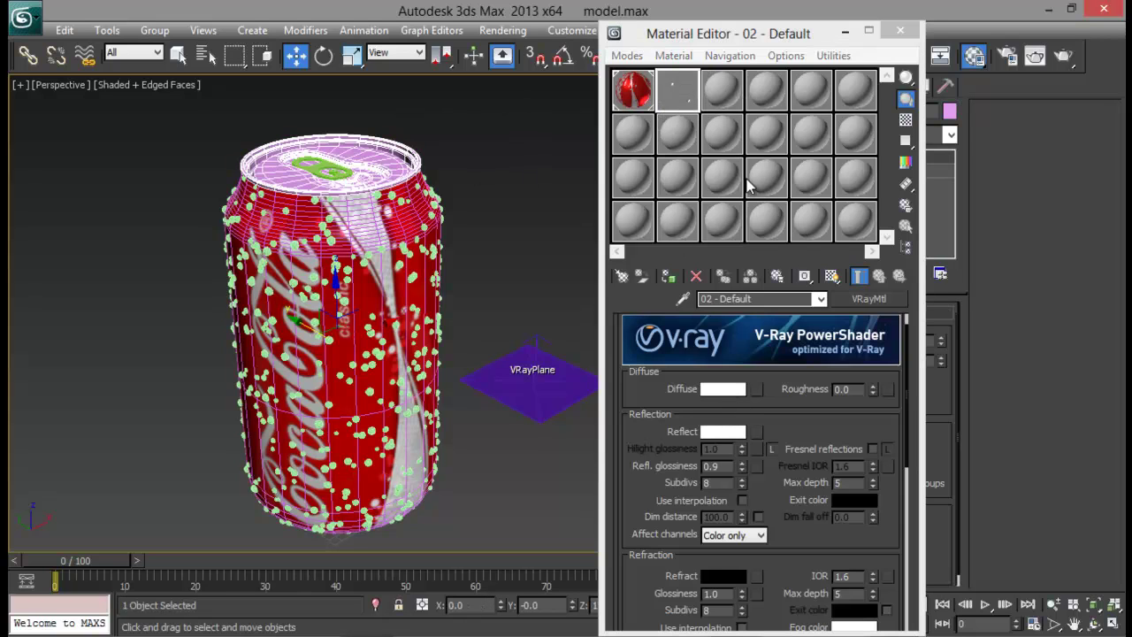
pyautogui.click(665, 280)
pyautogui.keyDown('alt'); pyautogui.moveTo(389, 261); pyautogui.dragTo(364, 316, button='middle'); pyautogui.keyUp('alt')
pyautogui.scroll(3, 364, 316)
pyautogui.click(249, 298)
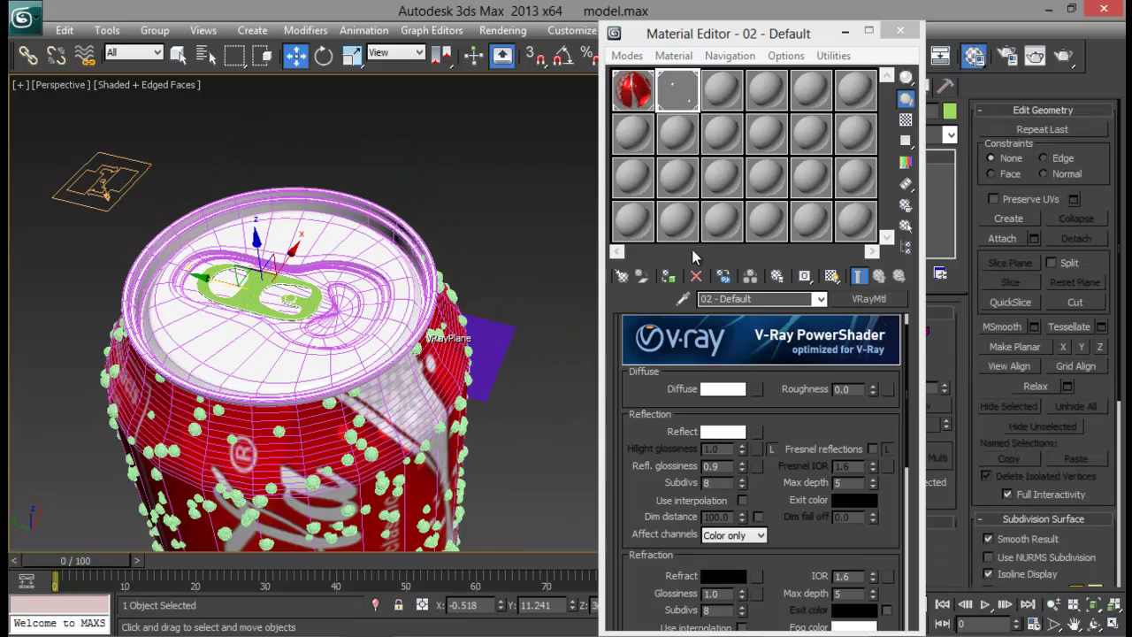
pyautogui.click(668, 277)
# Assign the white reflective material to the can's bottom cap and clear the selection.
pyautogui.moveTo(455, 433); pyautogui.dragTo(447, 212, button='middle')
pyautogui.scroll(-5, 425, 314)
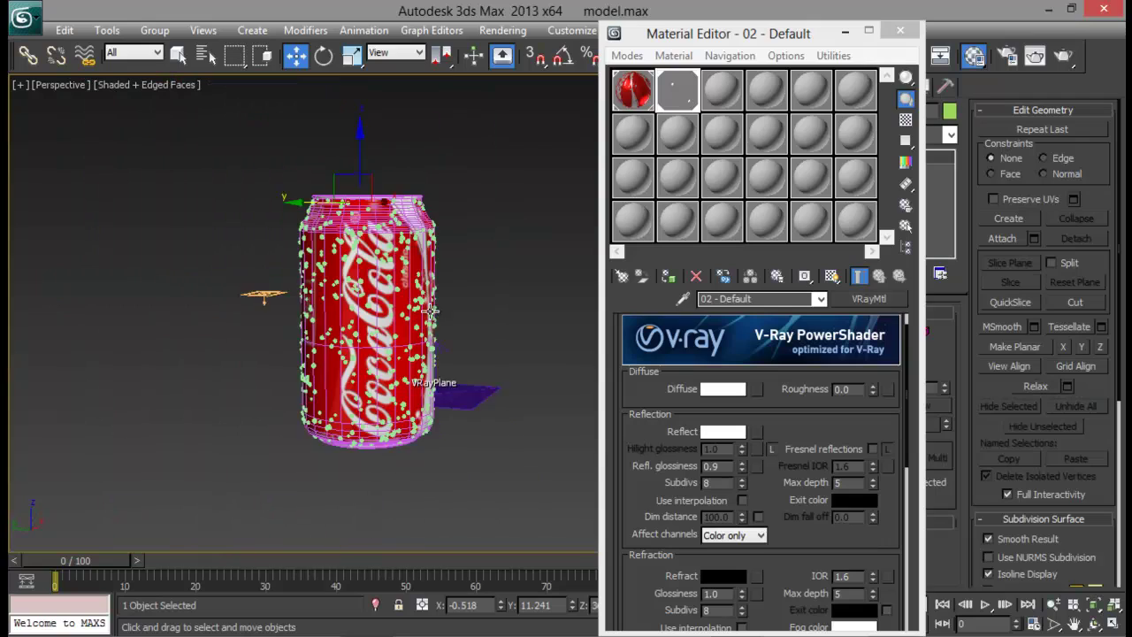
pyautogui.keyDown('alt'); pyautogui.moveTo(420, 389); pyautogui.dragTo(413, 333, button='middle'); pyautogui.keyUp('alt')
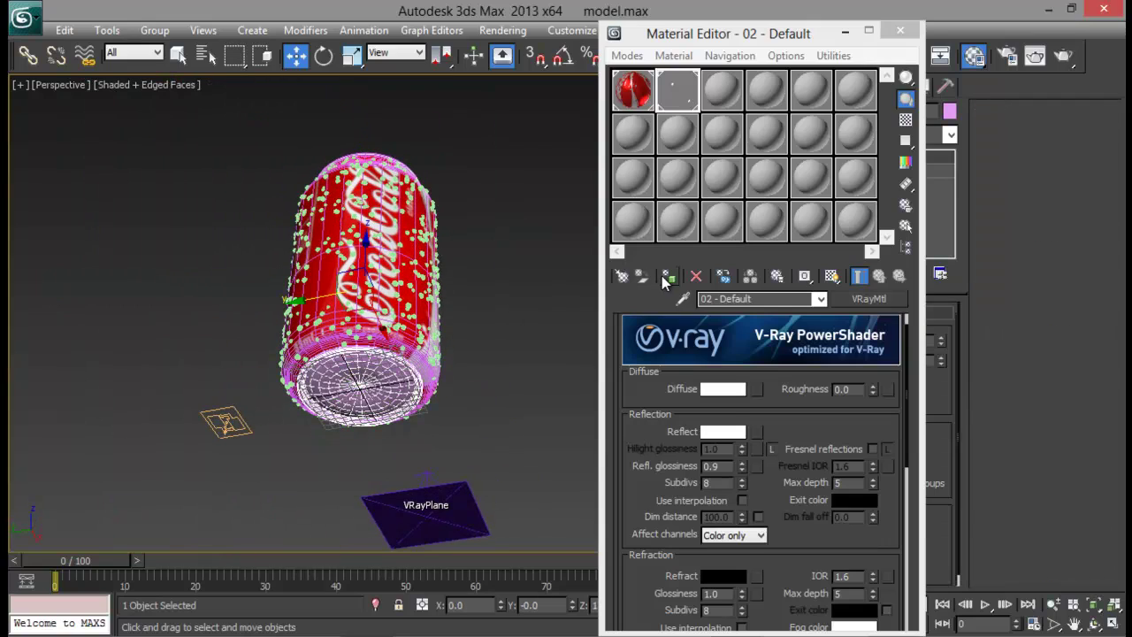
pyautogui.click(505, 294)
pyautogui.keyDown('alt'); pyautogui.moveTo(505, 294); pyautogui.dragTo(520, 193, button='middle'); pyautogui.keyUp('alt')
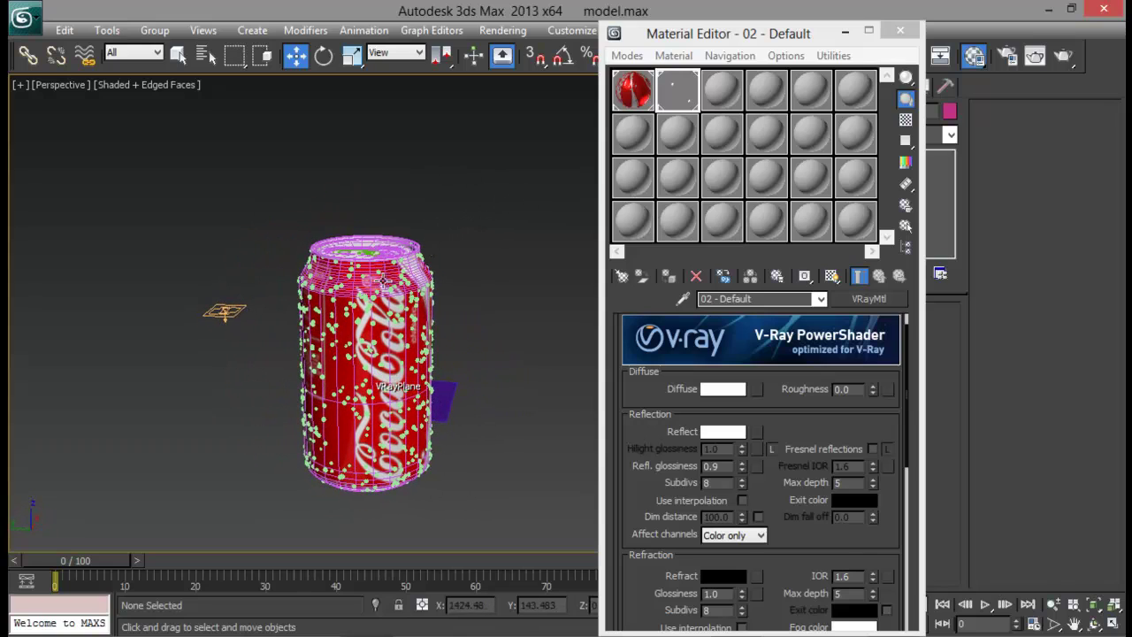
pyautogui.keyDown('alt'); pyautogui.moveTo(380, 313); pyautogui.dragTo(304, 291, button='middle'); pyautogui.keyUp('alt')
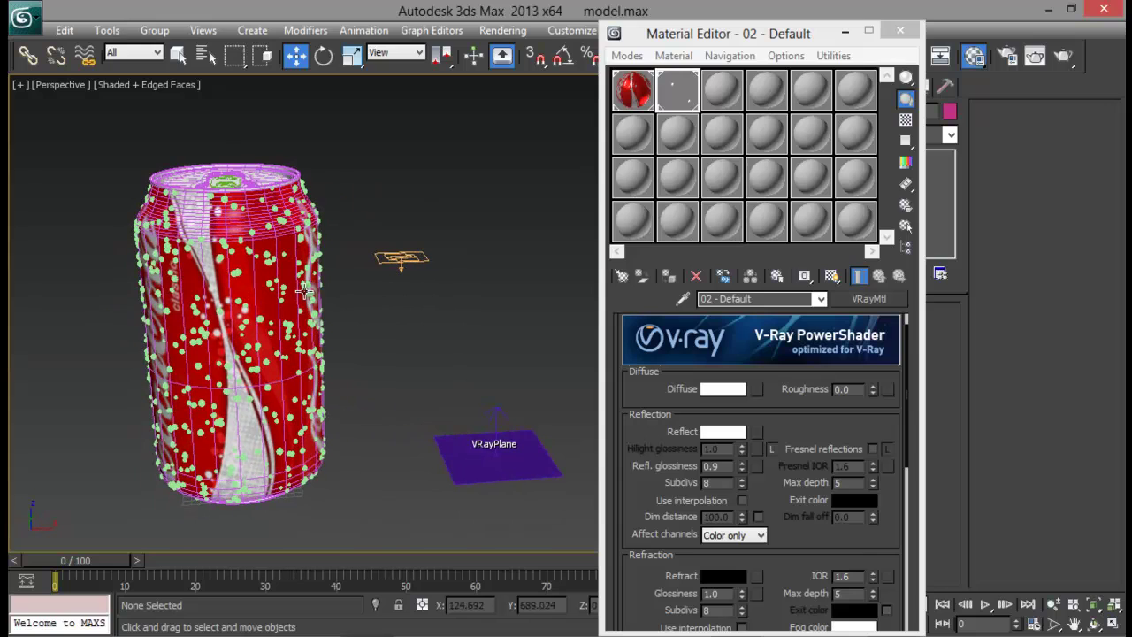
# Change the third material slot to a VRayMtl for the water droplets.
pyautogui.click(734, 93)
pyautogui.click(876, 301)
pyautogui.click(433, 457)
pyautogui.doubleClick(434, 457)
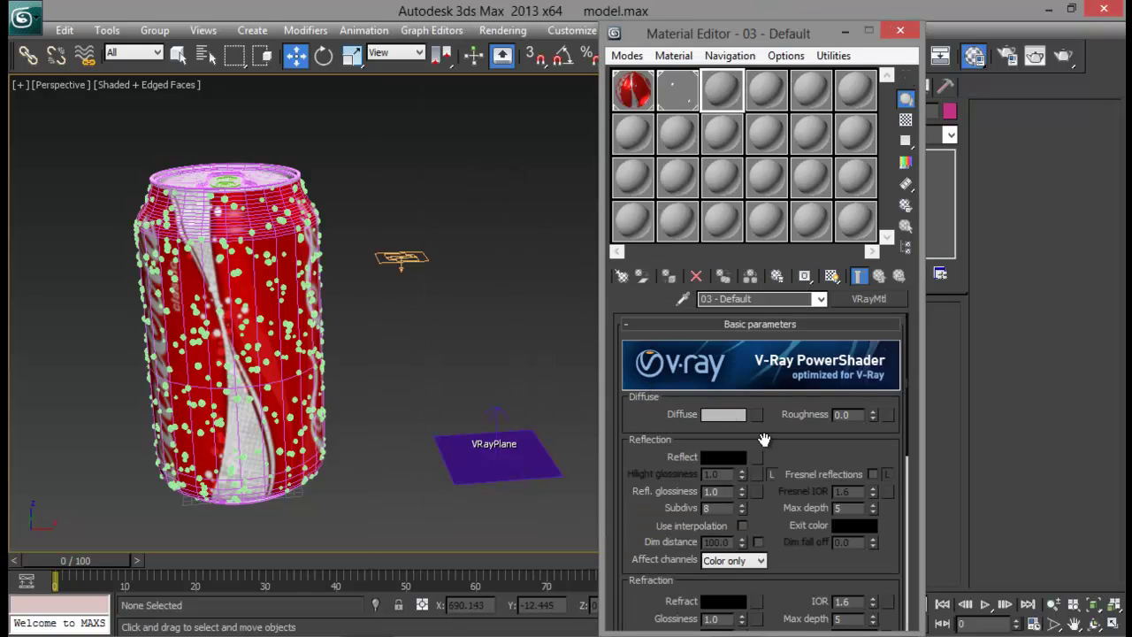
# Set the third material's diffuse colour to black and its reflection colour to white.
pyautogui.moveTo(764, 439); pyautogui.dragTo(770, 404)
pyautogui.click(717, 378)
pyautogui.click(497, 109)
pyautogui.click(648, 256)
pyautogui.click(722, 420)
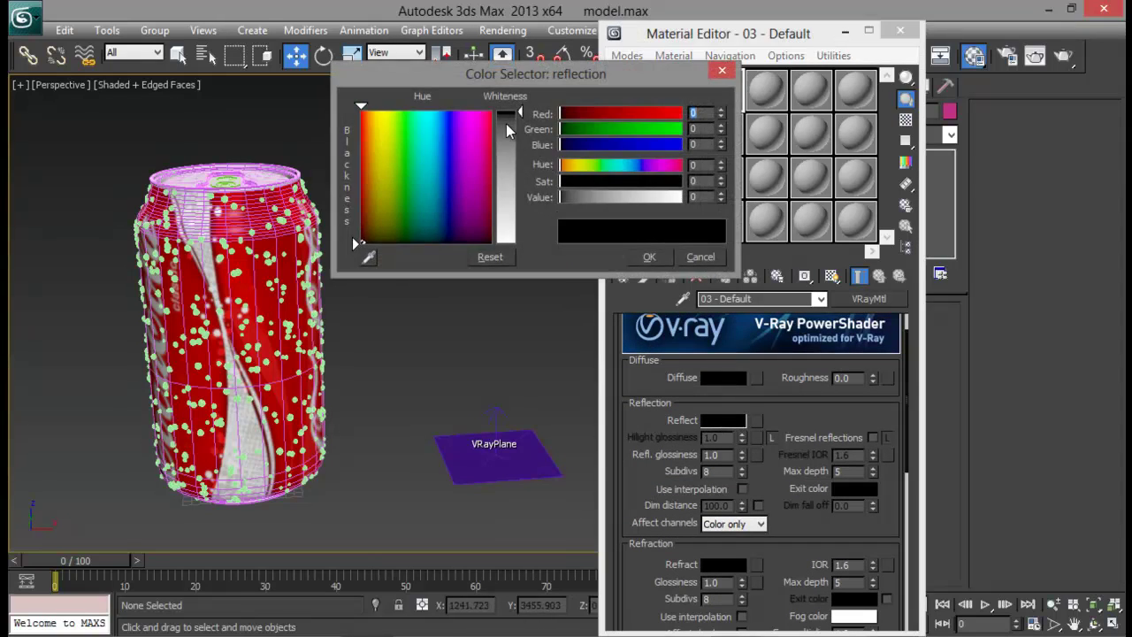
pyautogui.moveTo(506, 124); pyautogui.dragTo(523, 245)
pyautogui.click(648, 256)
# Set the third material's reflection glossiness to 0.95 and enable Fresnel reflections.
pyautogui.doubleClick(712, 455)
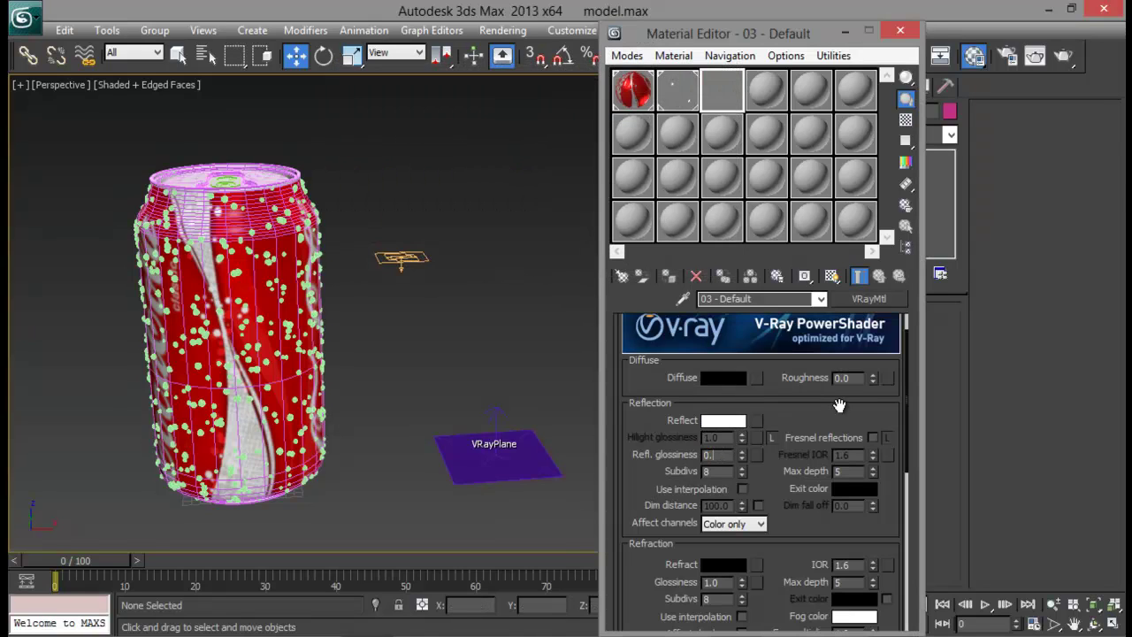
pyautogui.click(873, 438)
pyautogui.scroll(-3, 814, 399)
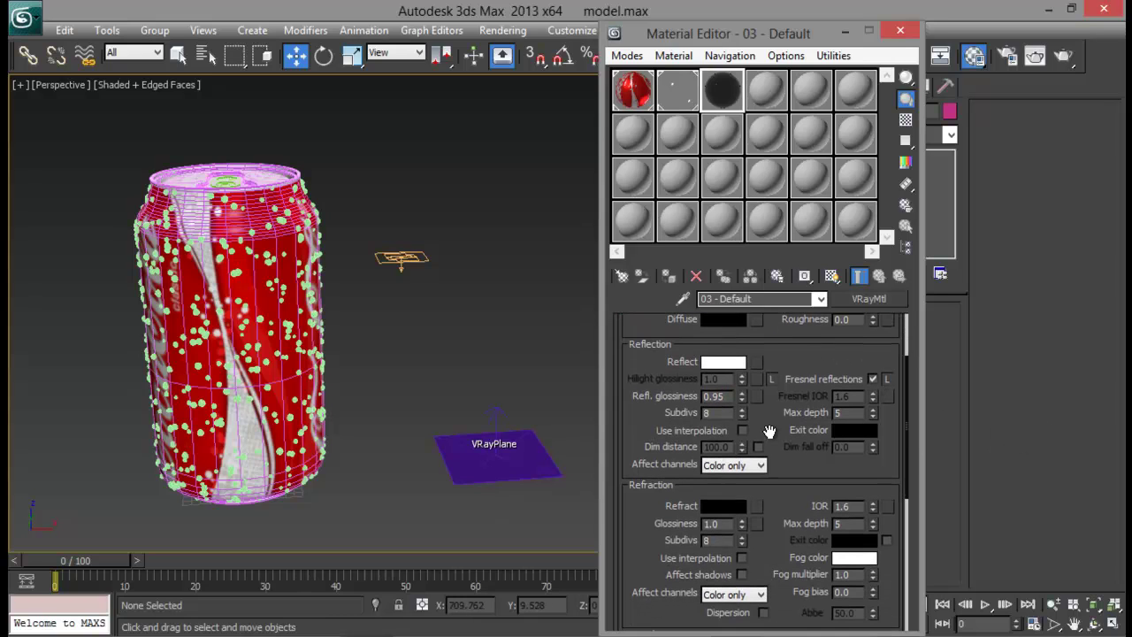
# Set the third material's refraction colour to pure white.
pyautogui.moveTo(769, 430); pyautogui.dragTo(764, 370)
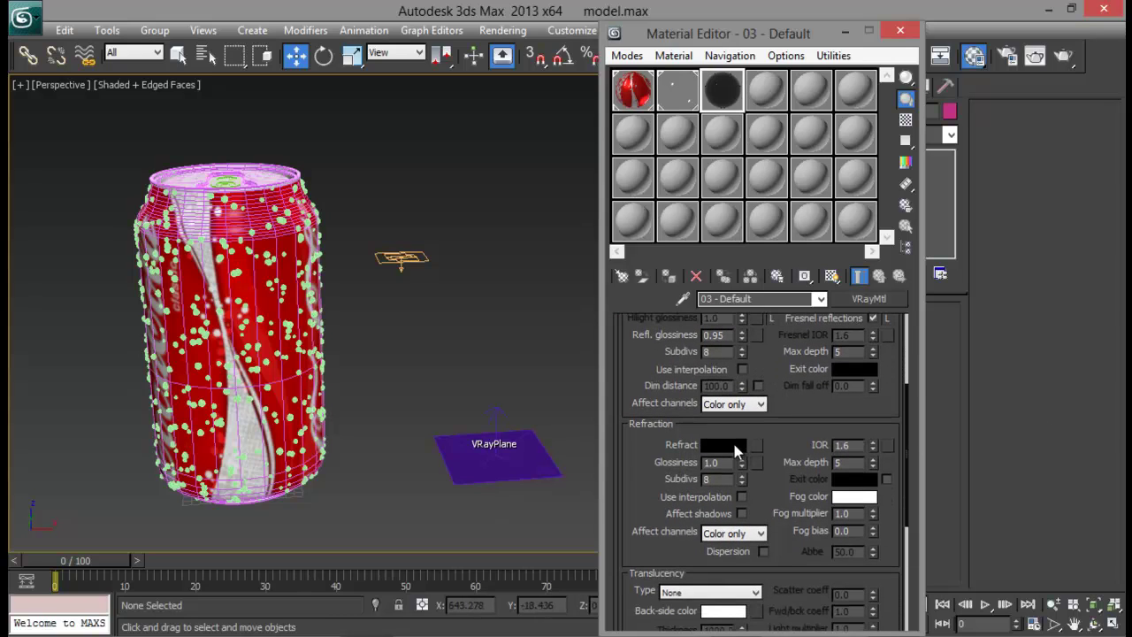
pyautogui.click(734, 446)
pyautogui.moveTo(509, 202); pyautogui.dragTo(512, 249)
pyautogui.click(653, 258)
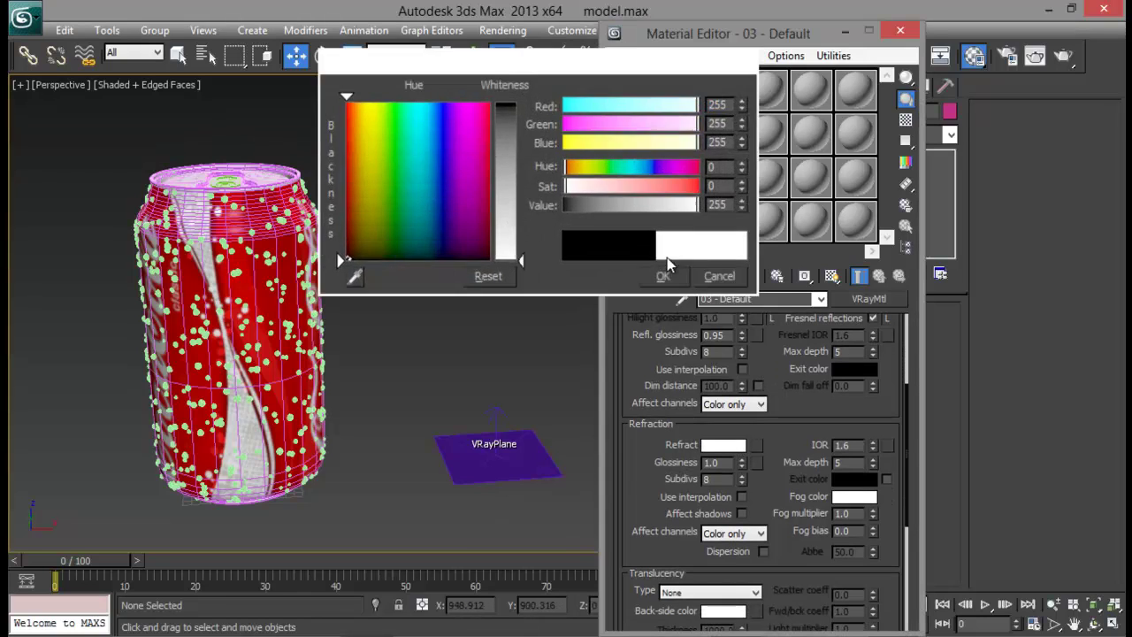
pyautogui.click(649, 258)
# Set the third material's refraction IOR to 1.3 and its refraction glossiness to 0.95.
pyautogui.moveTo(785, 426); pyautogui.dragTo(784, 380)
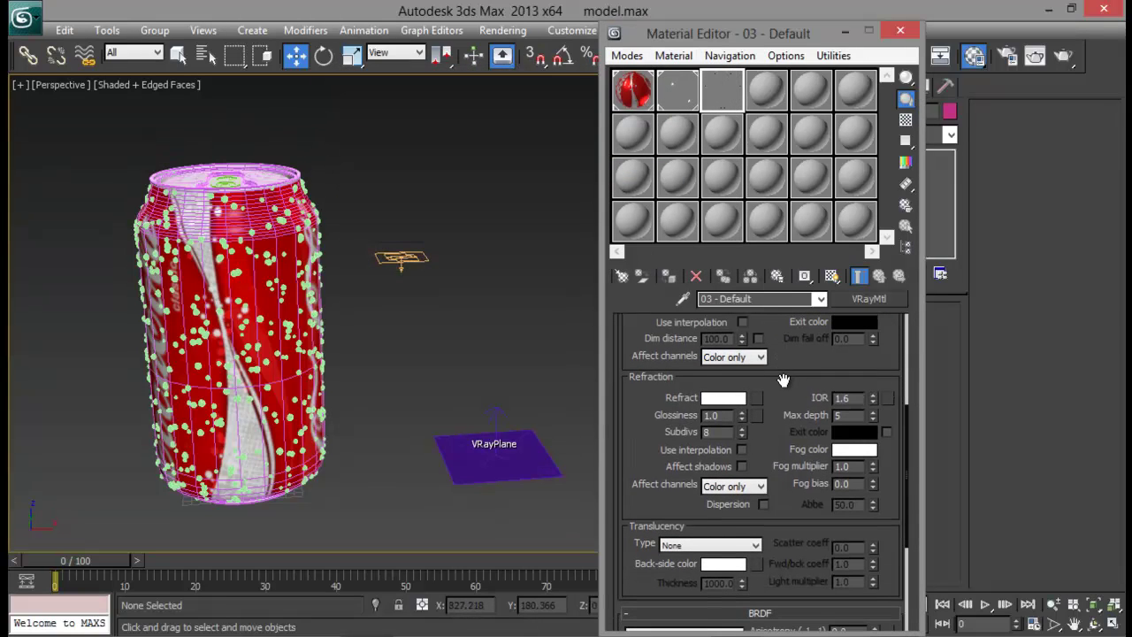
pyautogui.keyDown('alt'); pyautogui.moveTo(308, 334); pyautogui.dragTo(306, 289, button='middle'); pyautogui.keyUp('alt')
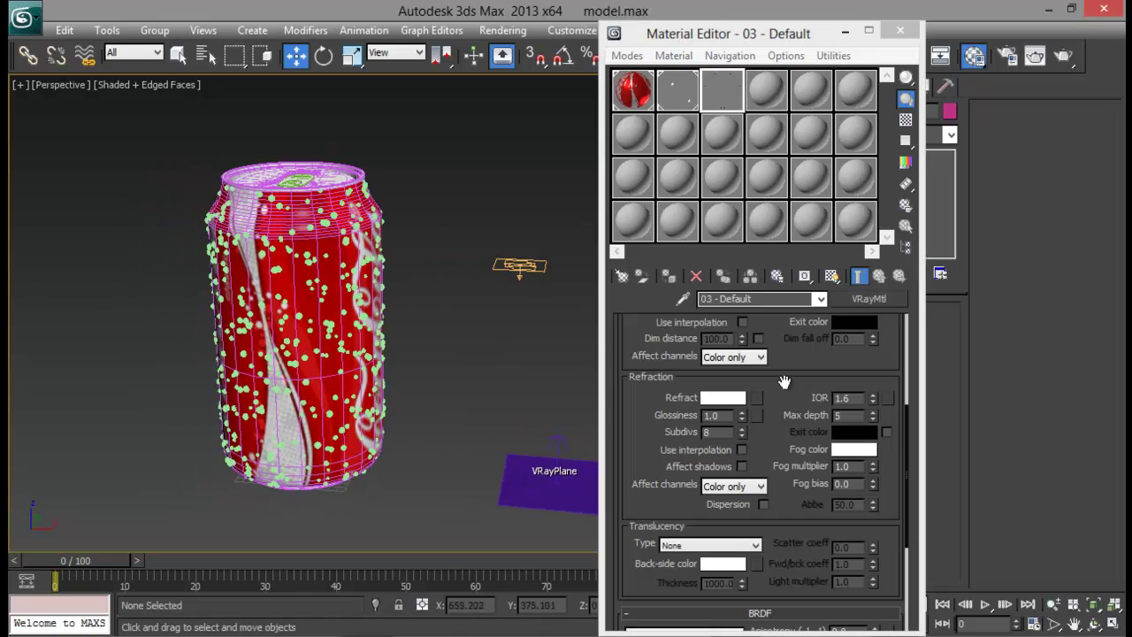
pyautogui.moveTo(856, 399); pyautogui.dragTo(790, 395)
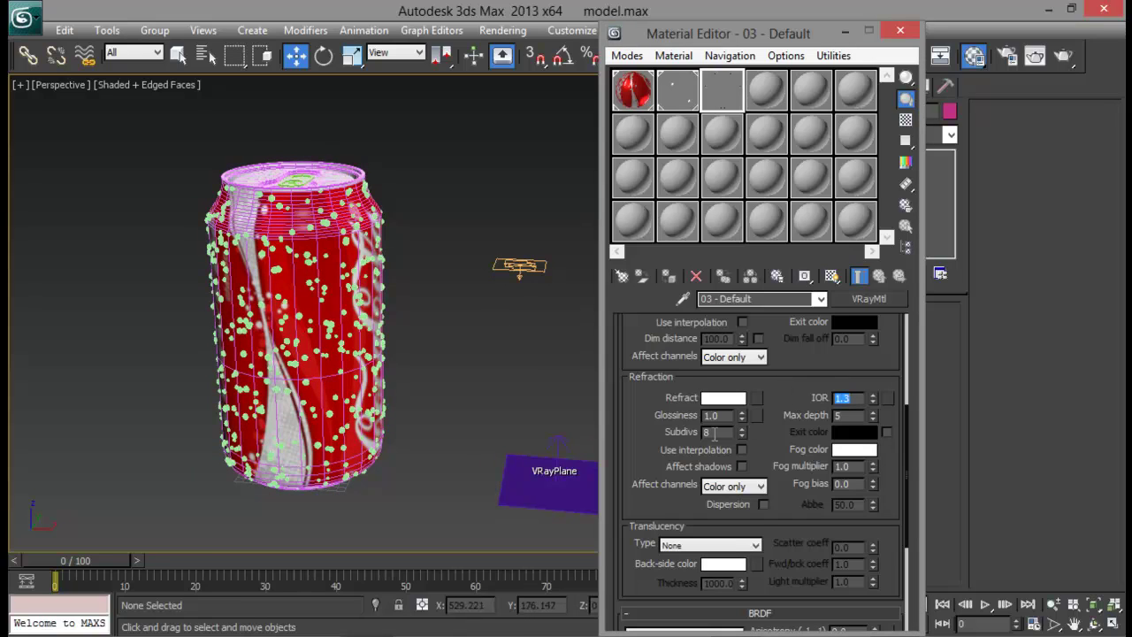
pyautogui.click(720, 416)
pyautogui.moveTo(763, 443); pyautogui.dragTo(741, 592)
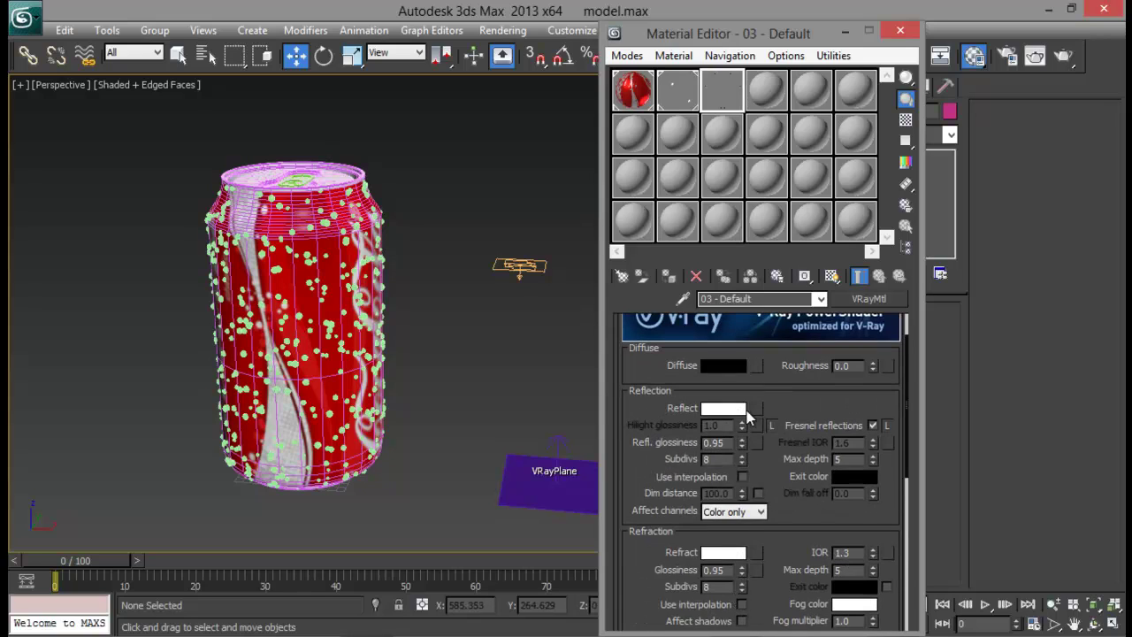
# Show a checkered background behind the third material's sample and examine it in an enlarged preview.
pyautogui.click(906, 121)
pyautogui.doubleClick(723, 97)
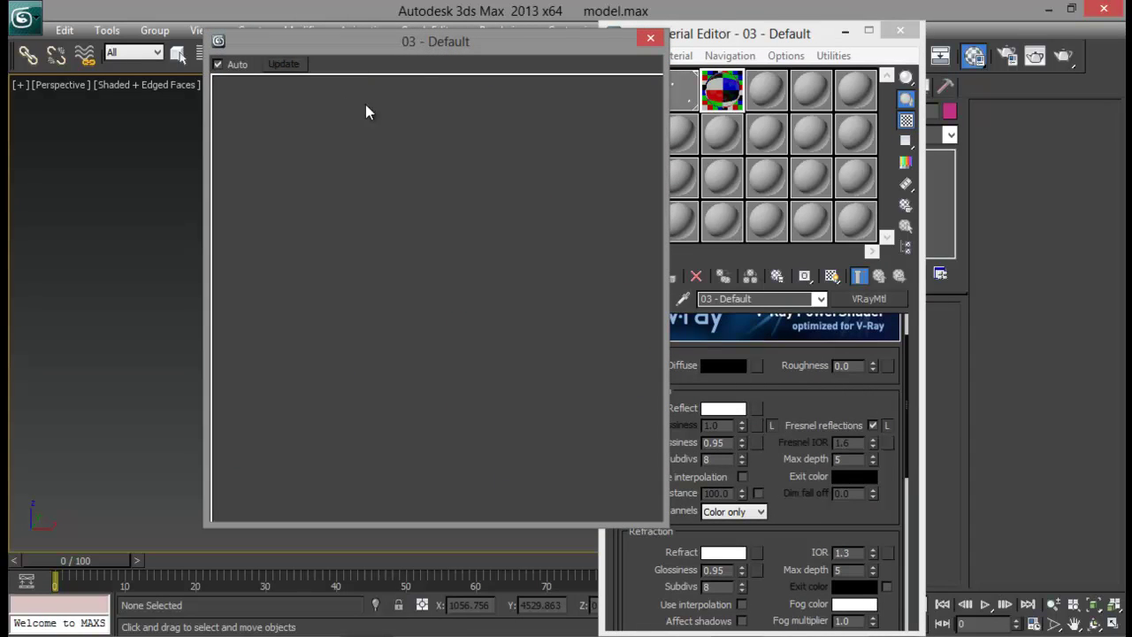
pyautogui.moveTo(473, 45); pyautogui.dragTo(328, 104)
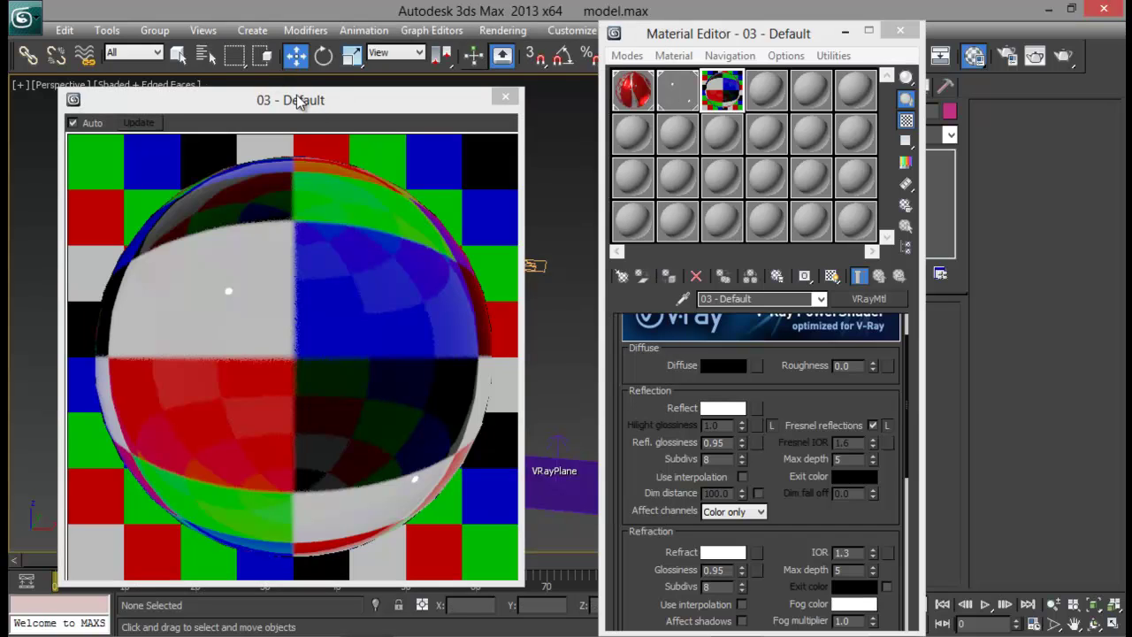
# Lower the third material's reflection glossiness to 0.8 and close the enlarged preview.
pyautogui.doubleClick(717, 442)
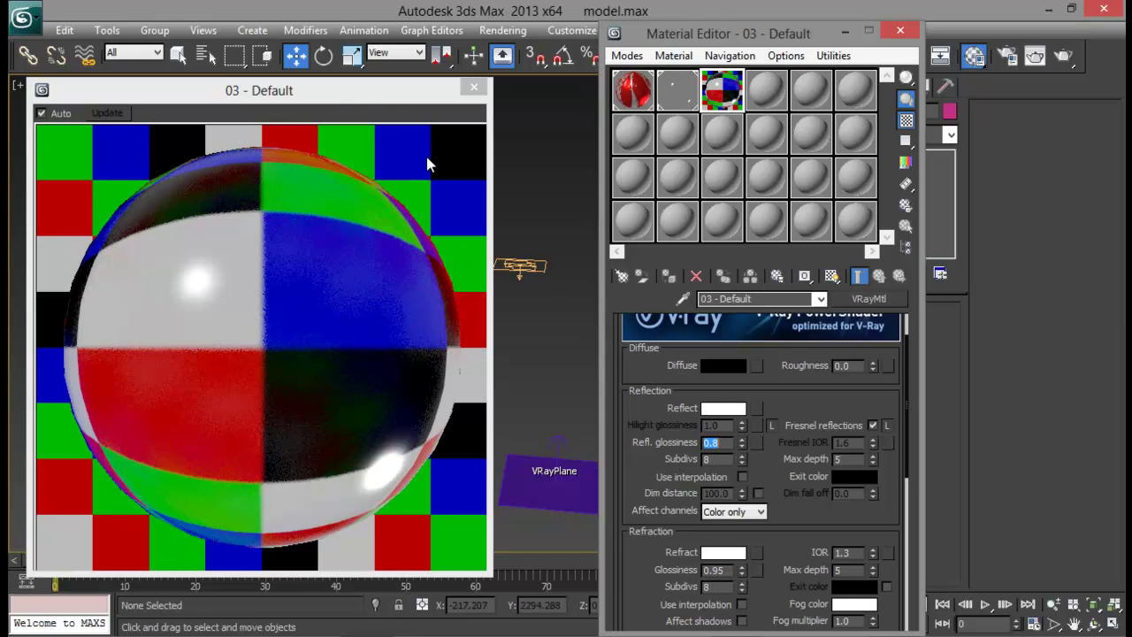
pyautogui.moveTo(355, 83); pyautogui.dragTo(491, 94)
pyautogui.click(604, 93)
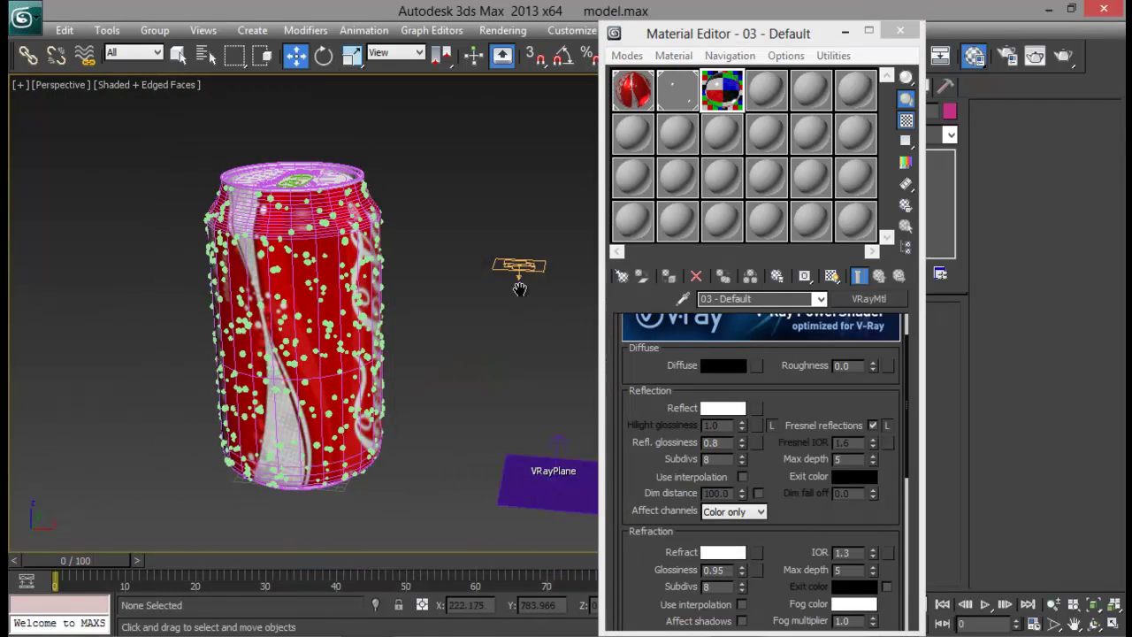
# Minimize the Material Editor and select the PF Source emitter icon beside the can.
pyautogui.keyDown('alt'); pyautogui.moveTo(518, 284); pyautogui.dragTo(575, 298, button='middle'); pyautogui.keyUp('alt')
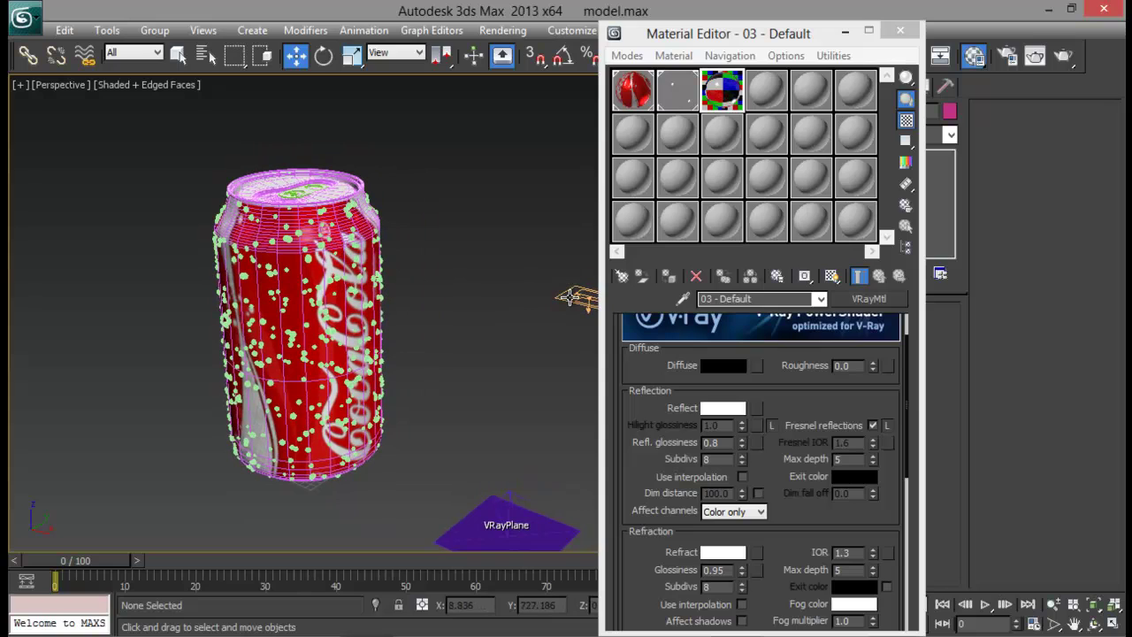
pyautogui.click(901, 31)
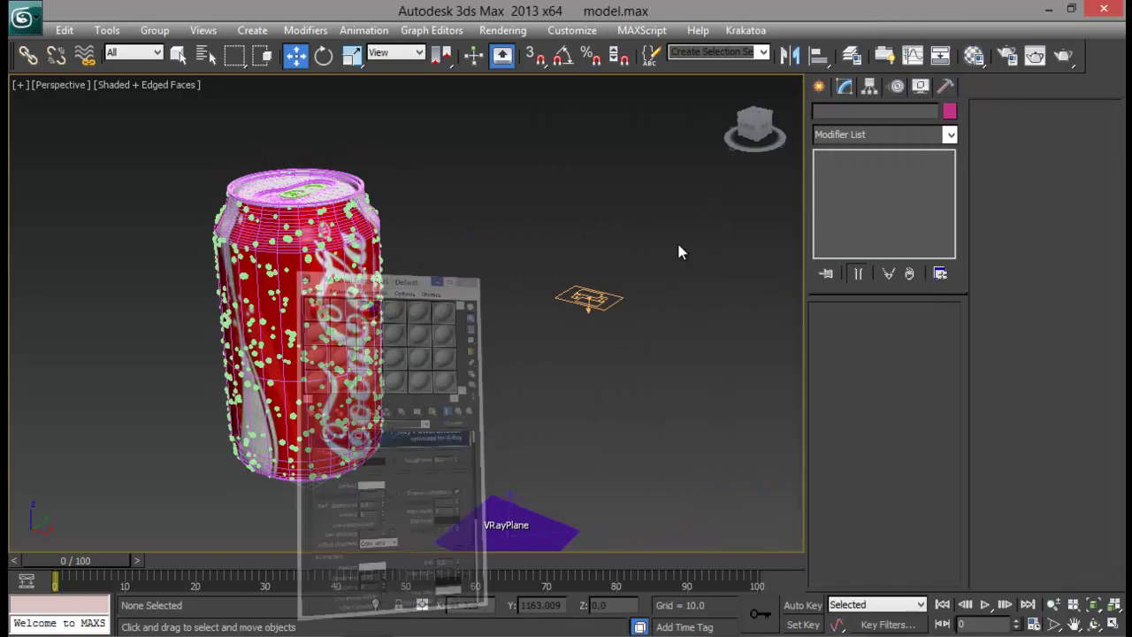
pyautogui.click(575, 295)
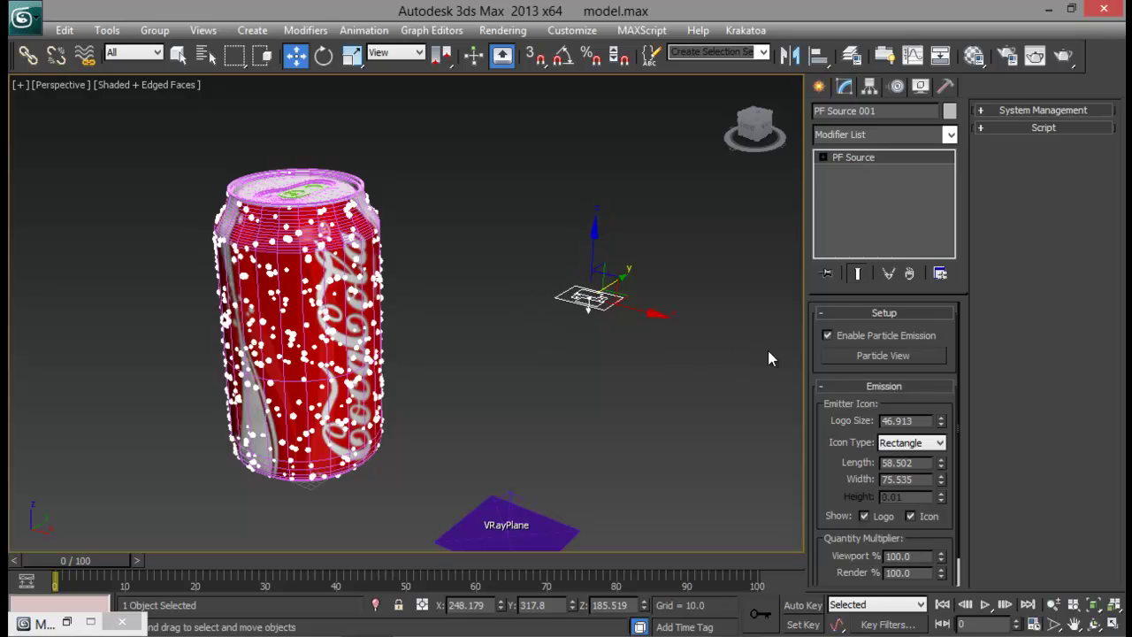
# Open Particle View and insert a Material Static operator between Shape and Display in Event 001.
pyautogui.click(847, 355)
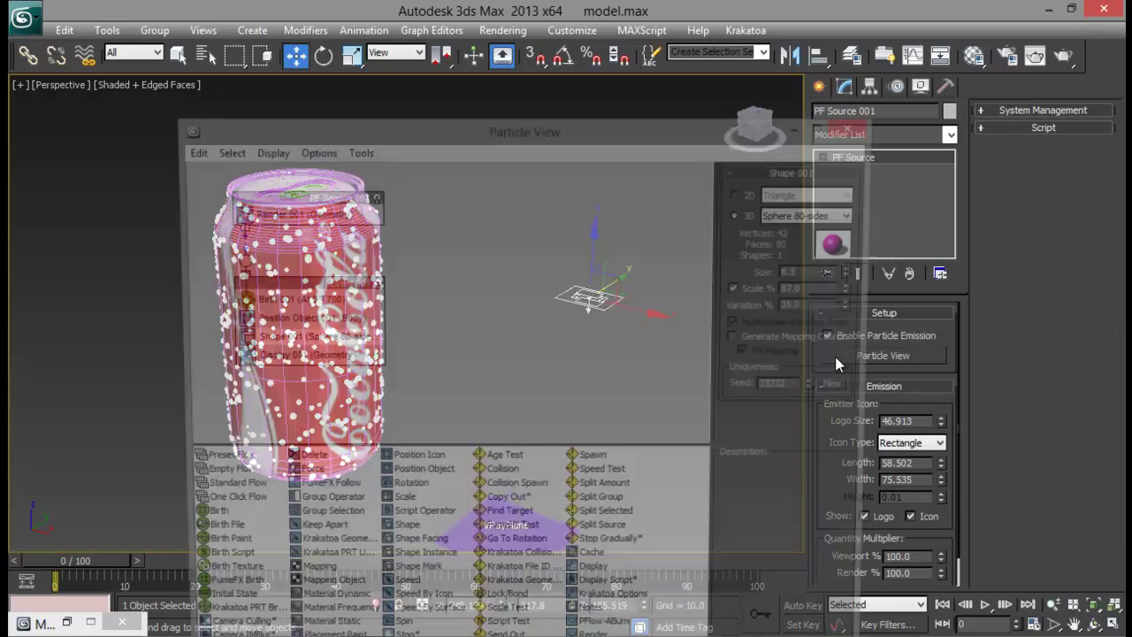
pyautogui.moveTo(531, 121); pyautogui.dragTo(739, 71)
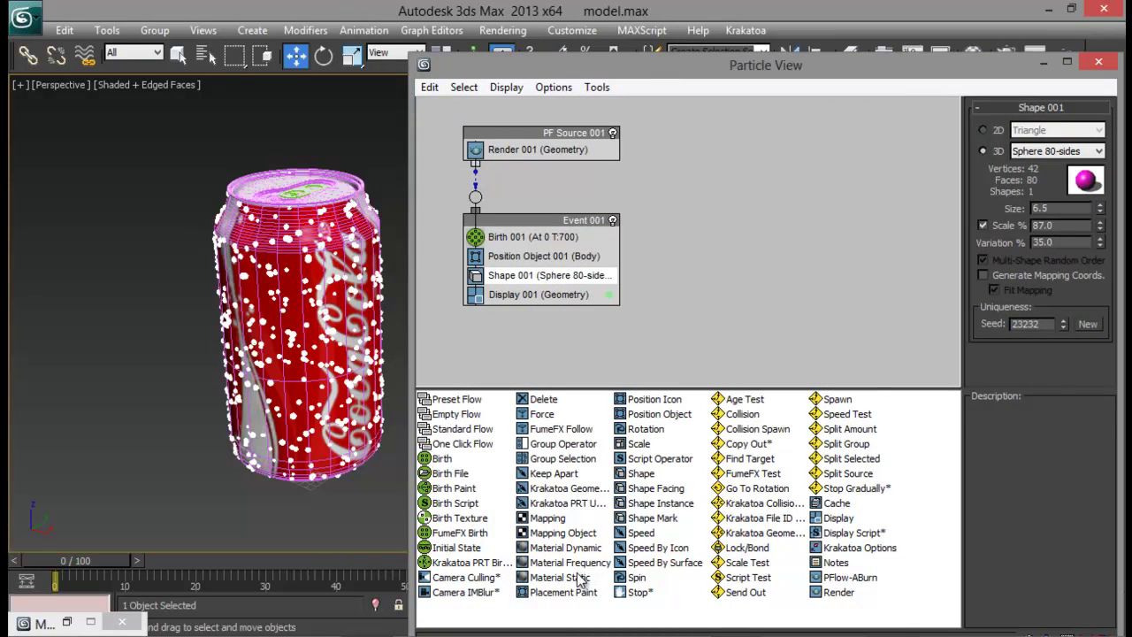
pyautogui.moveTo(577, 579); pyautogui.dragTo(624, 307)
pyautogui.click(595, 296)
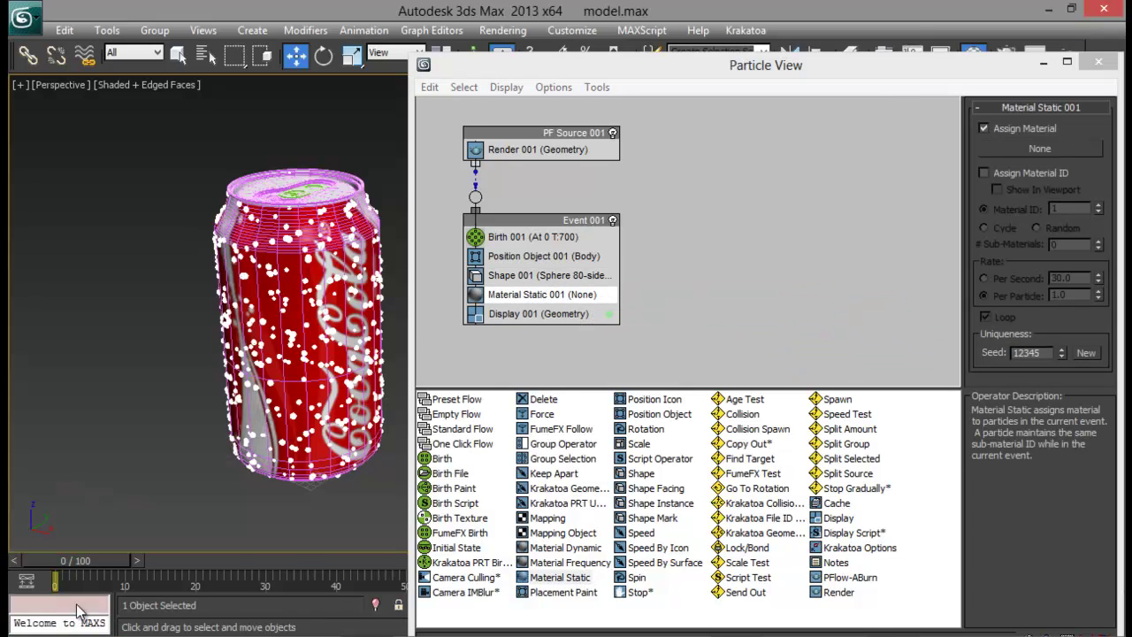
# Assign the third material to the Material Static operator as an instance, and minimize Particle View and the Material Editor.
pyautogui.press('m')
pyautogui.moveTo(730, 42); pyautogui.dragTo(147, 37)
pyautogui.moveTo(131, 95); pyautogui.dragTo(1047, 152)
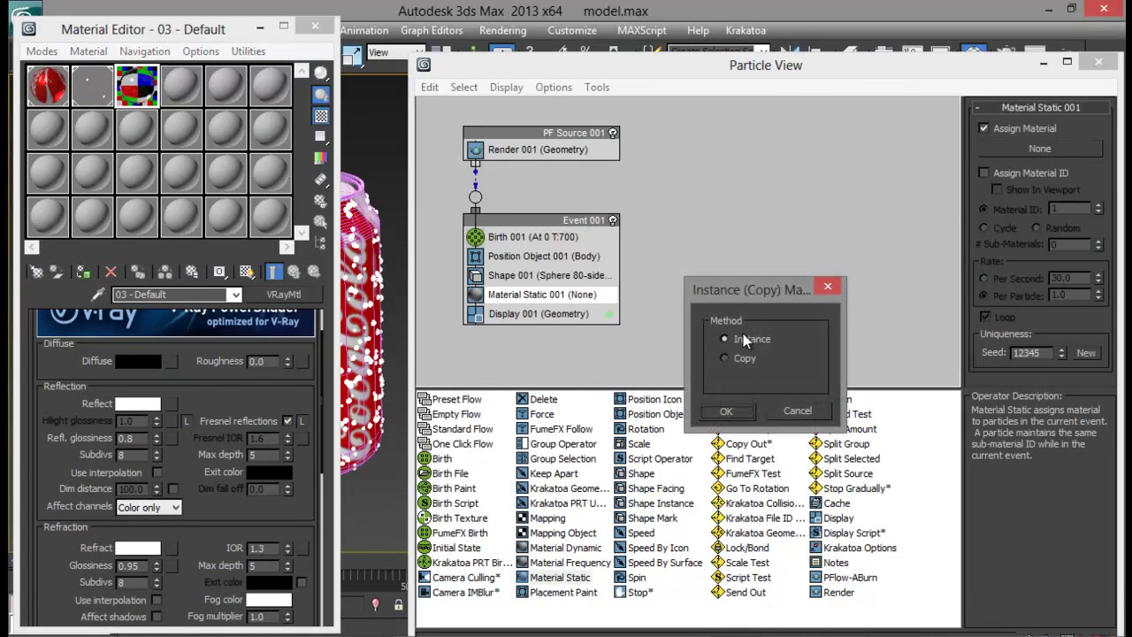
pyautogui.click(737, 414)
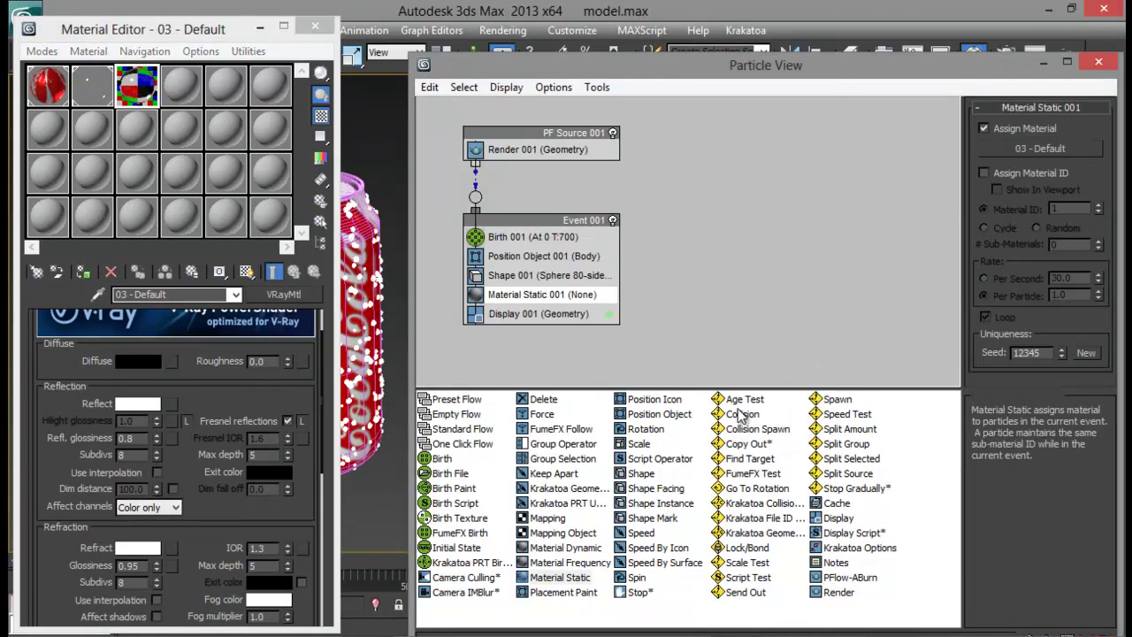
pyautogui.click(1043, 63)
pyautogui.click(259, 28)
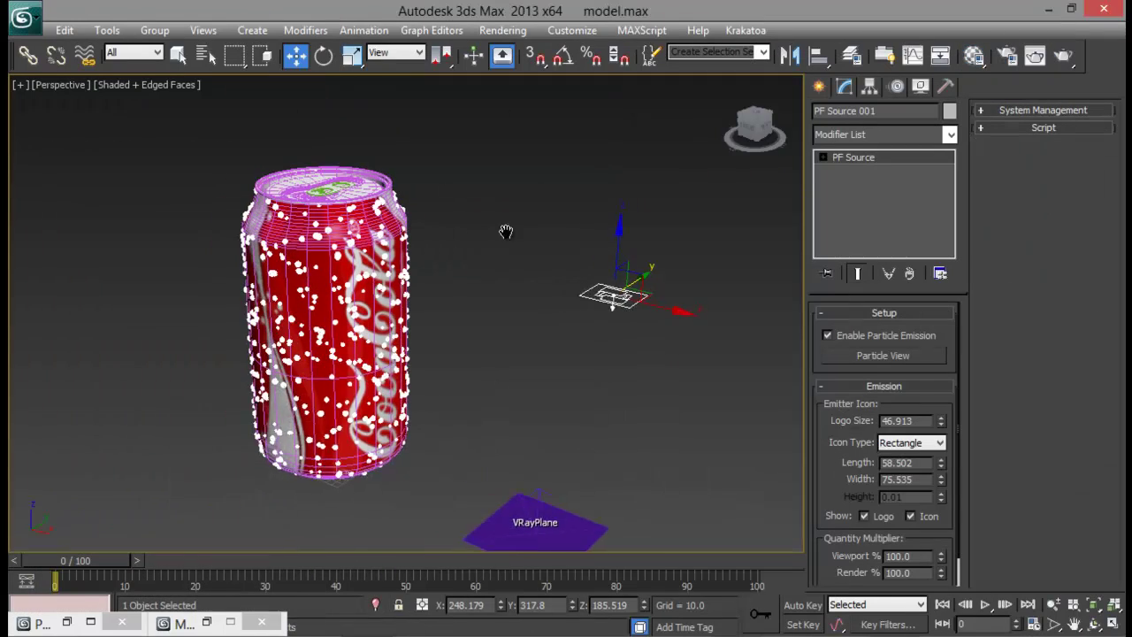
# Render a close perspective view of the can to check the droplets, and close the render and V-Ray messages windows.
pyautogui.click(532, 237)
pyautogui.moveTo(516, 300); pyautogui.dragTo(574, 327, button='middle')
pyautogui.scroll(2, 617, 338)
pyautogui.click(1067, 56)
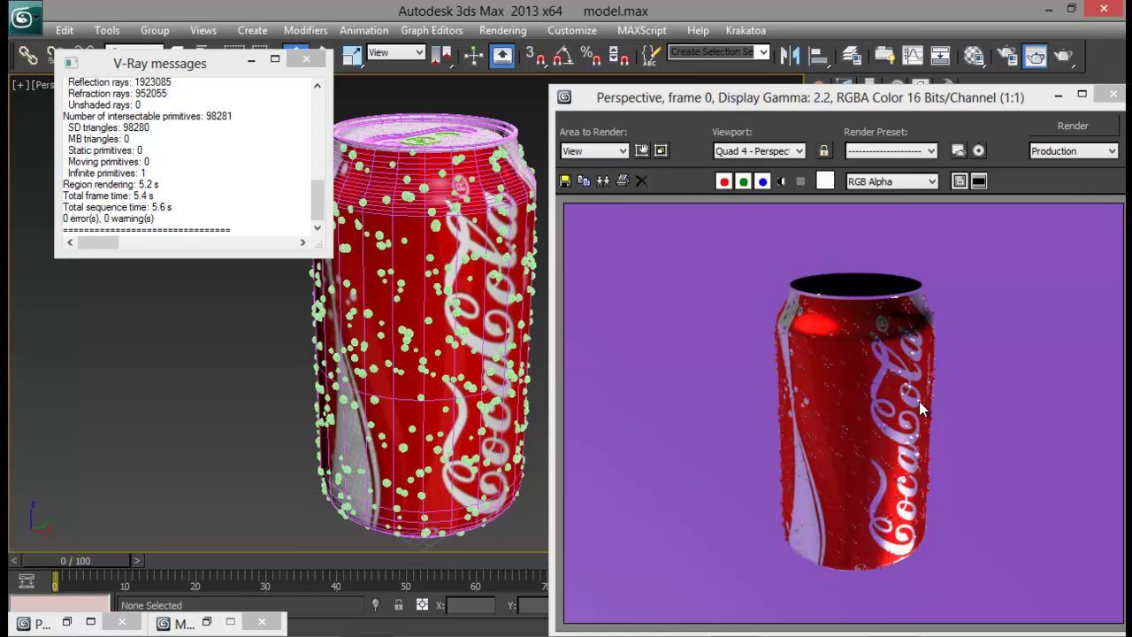
pyautogui.moveTo(858, 102); pyautogui.dragTo(668, 90)
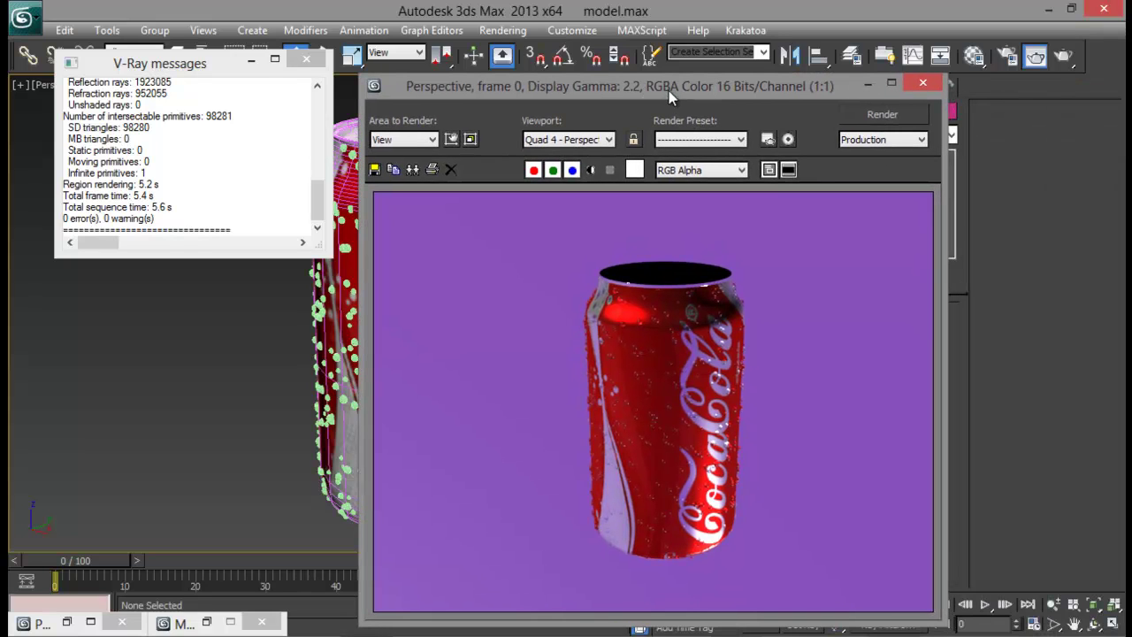
pyautogui.click(922, 83)
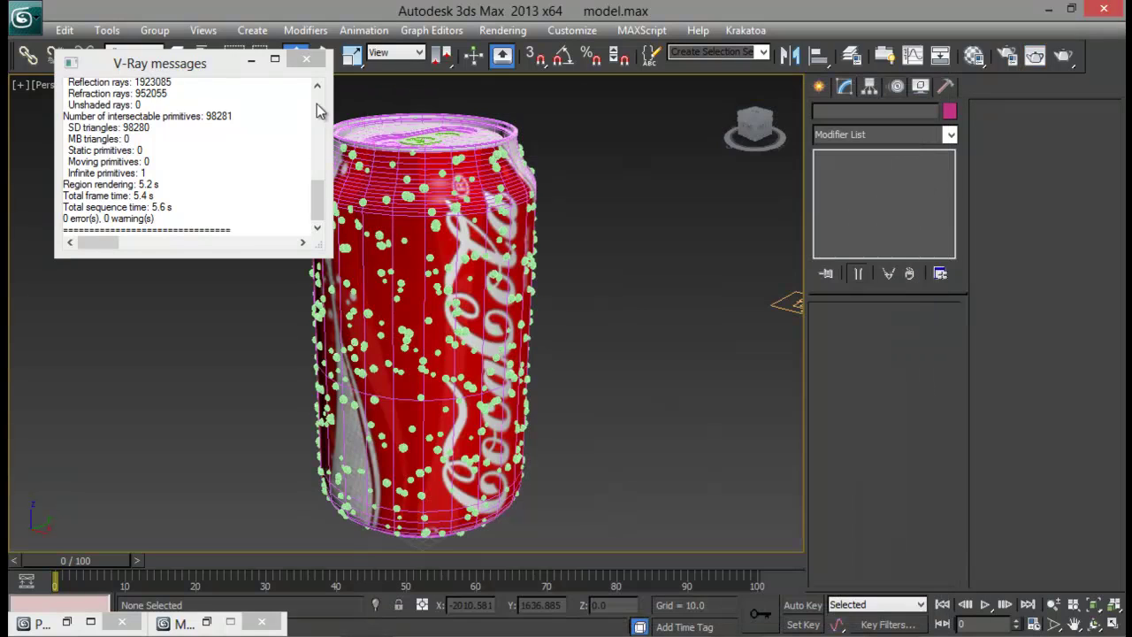
pyautogui.click(305, 61)
# Select the VRayPlane and change the fourth material slot's type to VRayMtl.
pyautogui.scroll(-5, 499, 335)
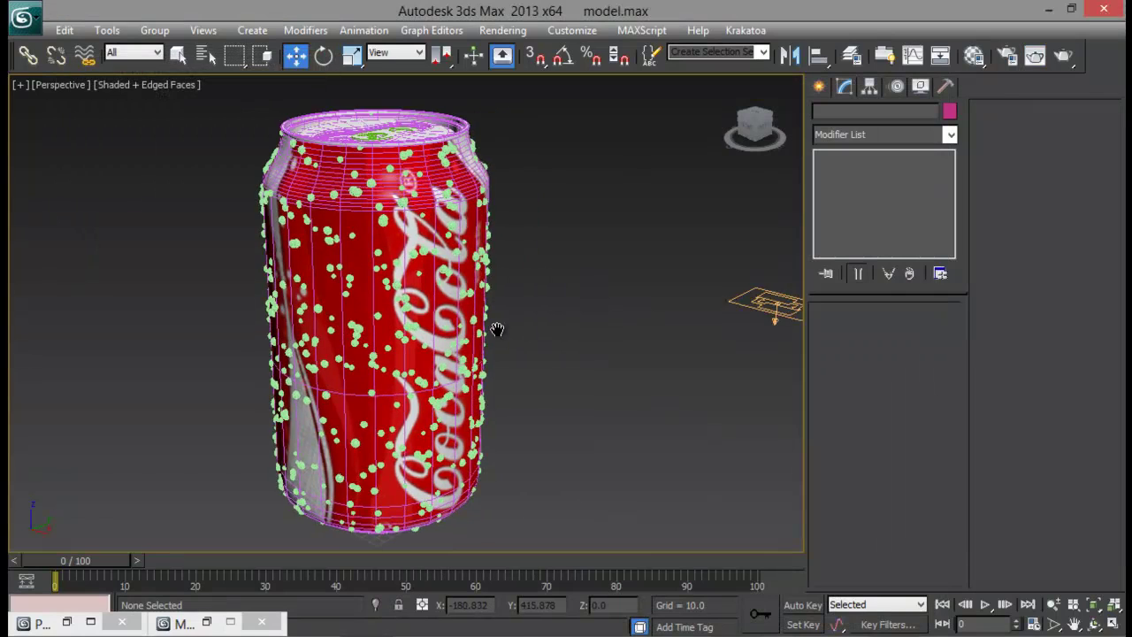
pyautogui.scroll(4, 549, 317)
pyautogui.keyDown('alt'); pyautogui.moveTo(504, 330); pyautogui.dragTo(561, 320, button='middle'); pyautogui.keyUp('alt')
pyautogui.click(607, 486)
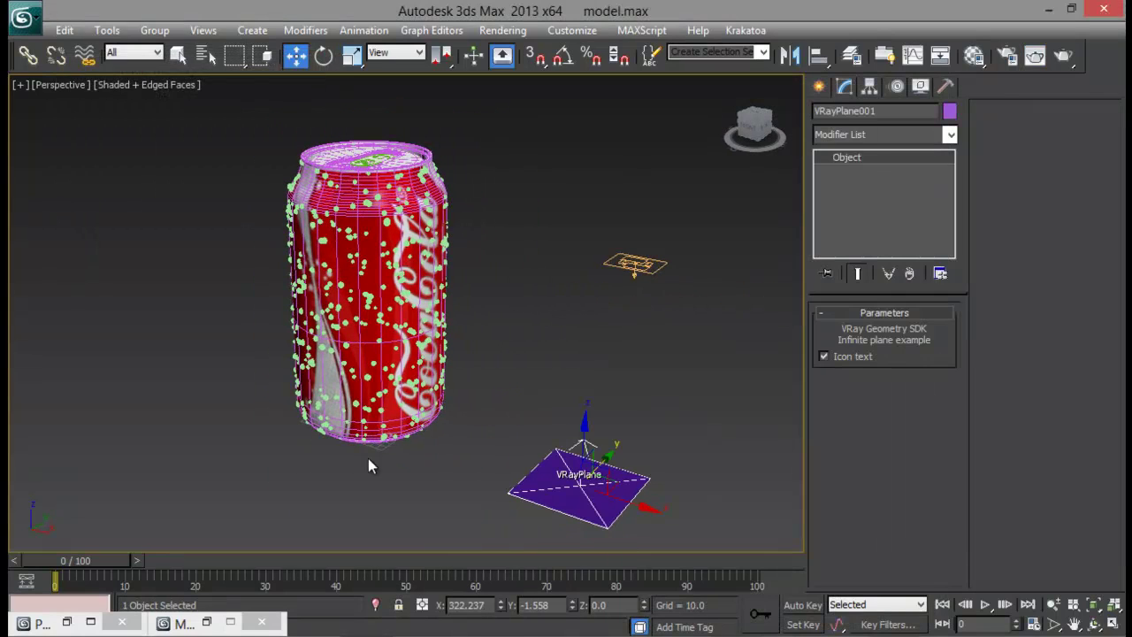
pyautogui.click(206, 622)
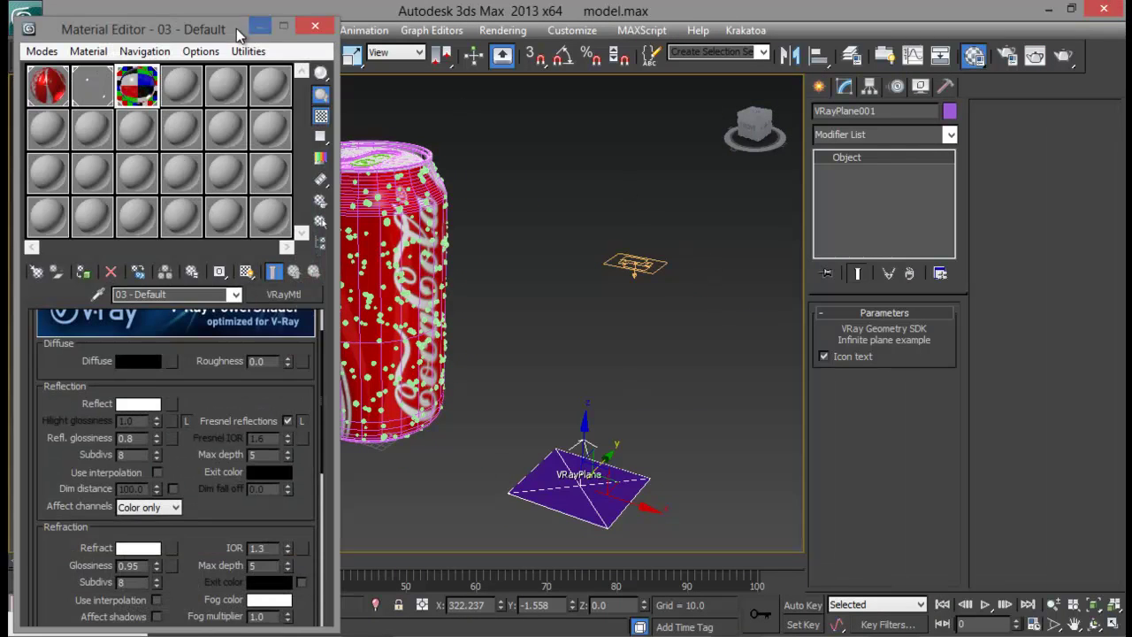
pyautogui.moveTo(233, 30); pyautogui.dragTo(872, 50)
pyautogui.click(821, 117)
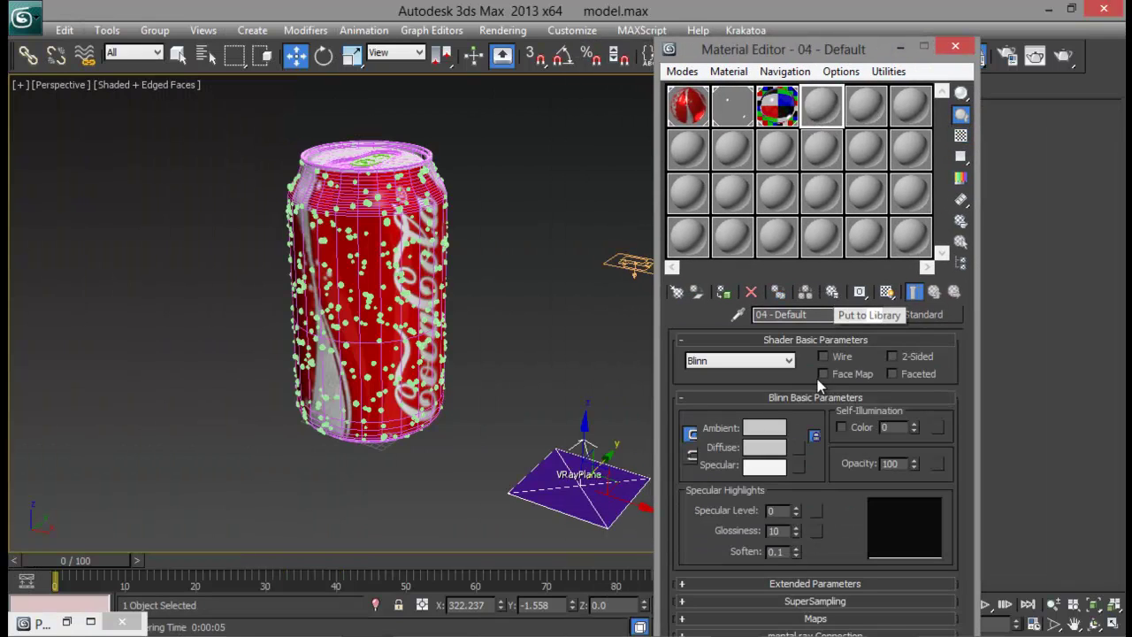
pyautogui.click(920, 316)
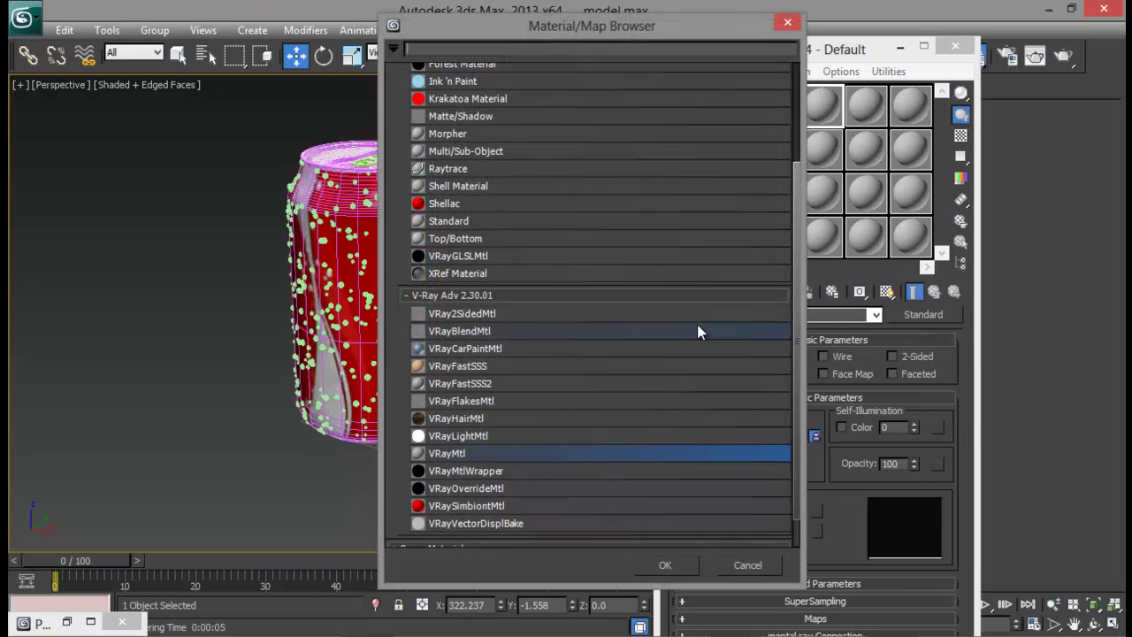
pyautogui.doubleClick(433, 449)
# Set the fourth material's diffuse color to white.
pyautogui.click(777, 429)
pyautogui.moveTo(520, 179); pyautogui.dragTo(516, 249)
pyautogui.click(644, 258)
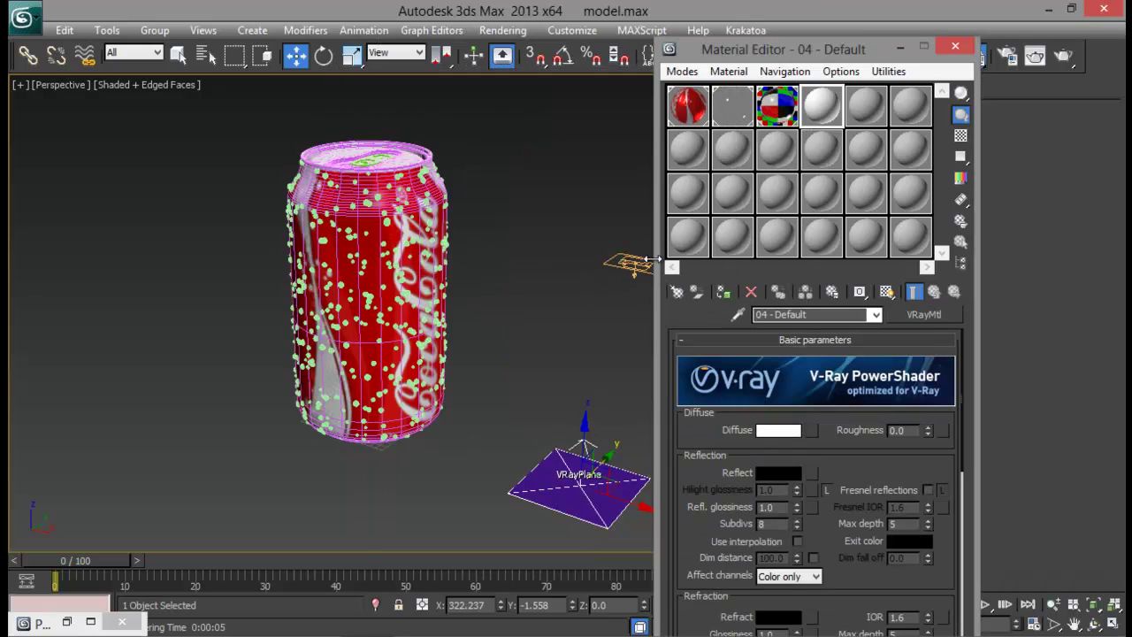
# Give the fourth material a gray reflection color of value 39, reflection glossiness 0.8 and 10 reflection subdivs.
pyautogui.click(778, 472)
pyautogui.moveTo(505, 145); pyautogui.dragTo(511, 131)
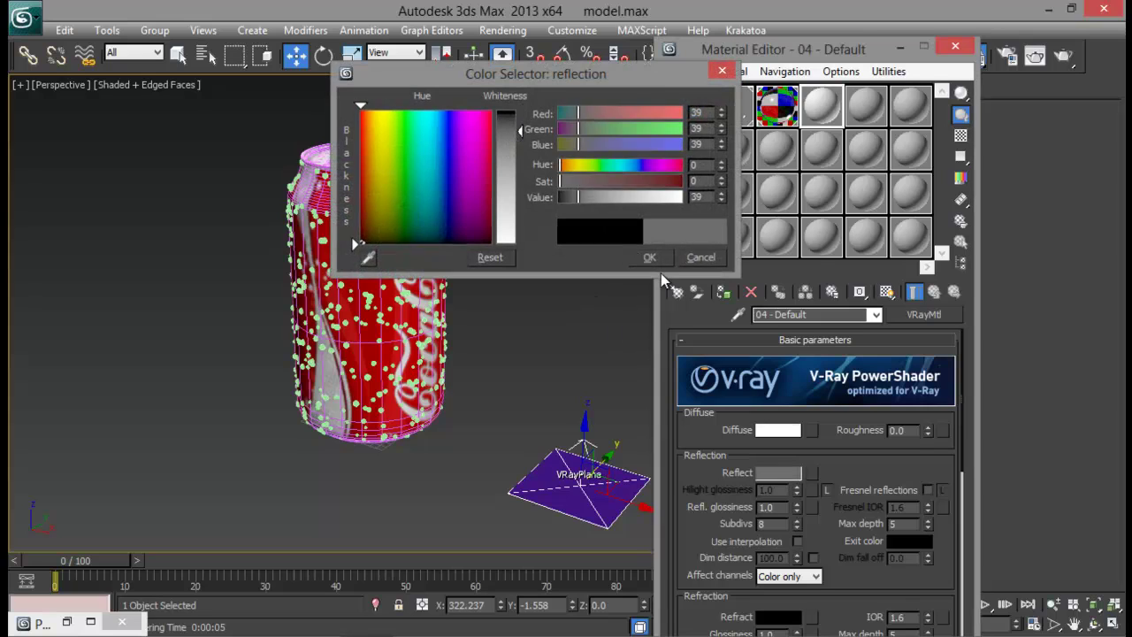
pyautogui.press('Return')
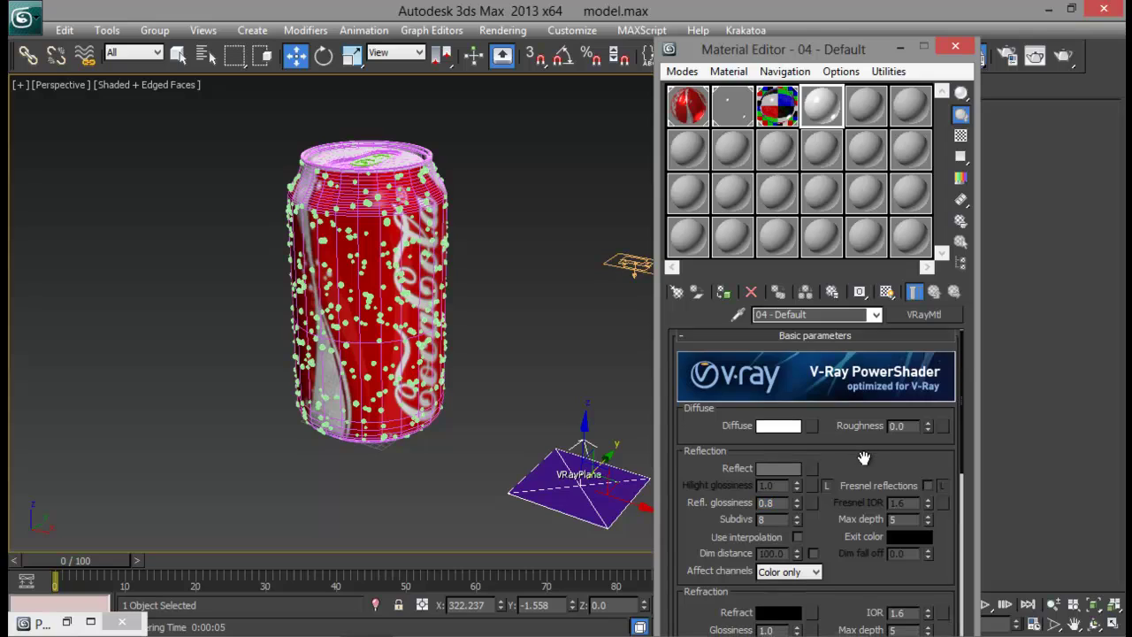
pyautogui.scroll(-1, 768, 478)
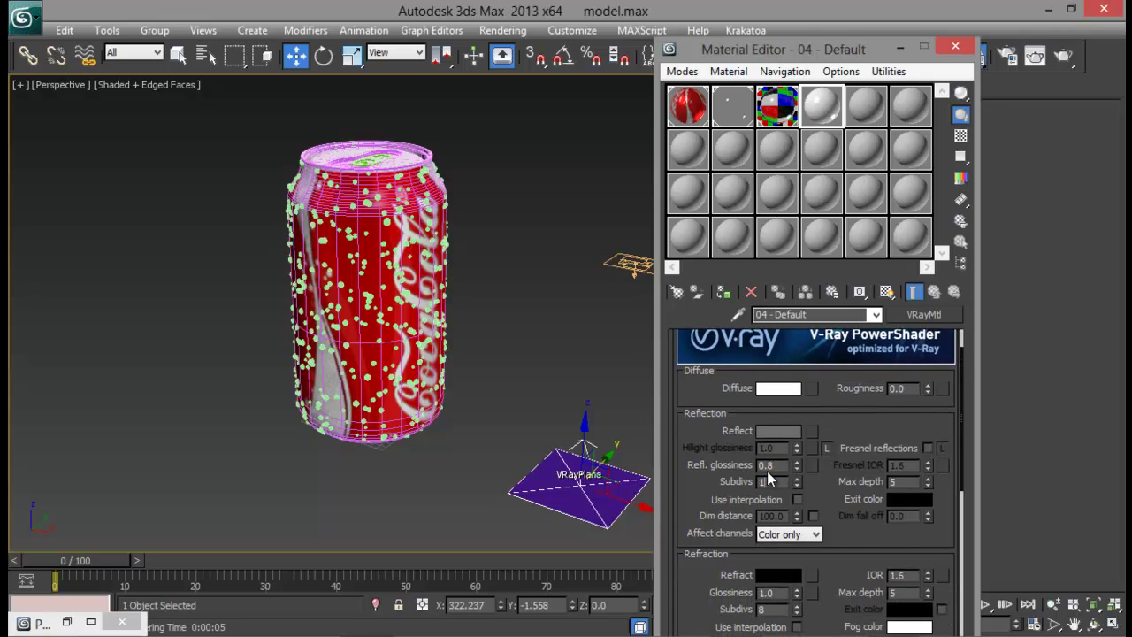
pyautogui.scroll(1, 832, 453)
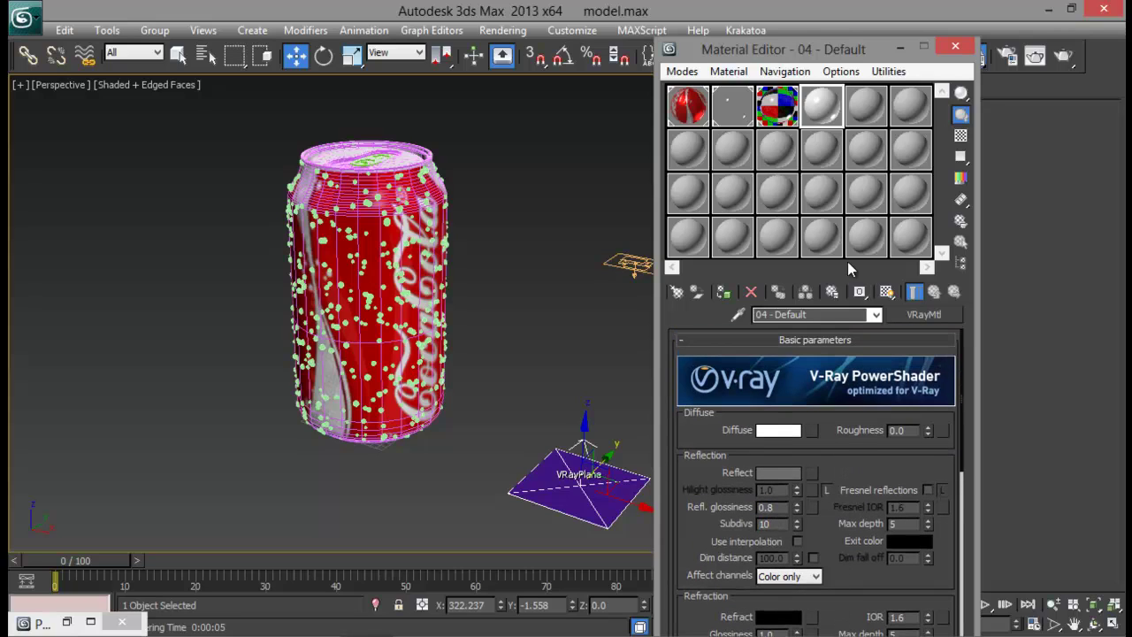
# Apply the fourth material to the VRayPlane, clear the selection and minimize the Material Editor.
pyautogui.moveTo(815, 104); pyautogui.dragTo(583, 492)
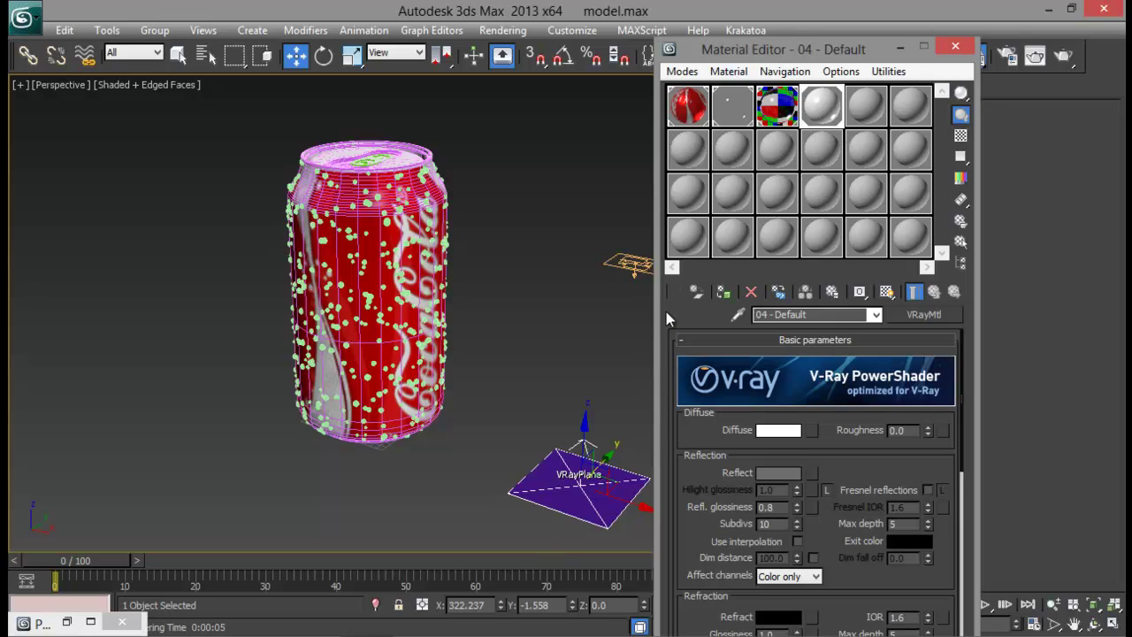
pyautogui.moveTo(818, 106); pyautogui.dragTo(566, 492)
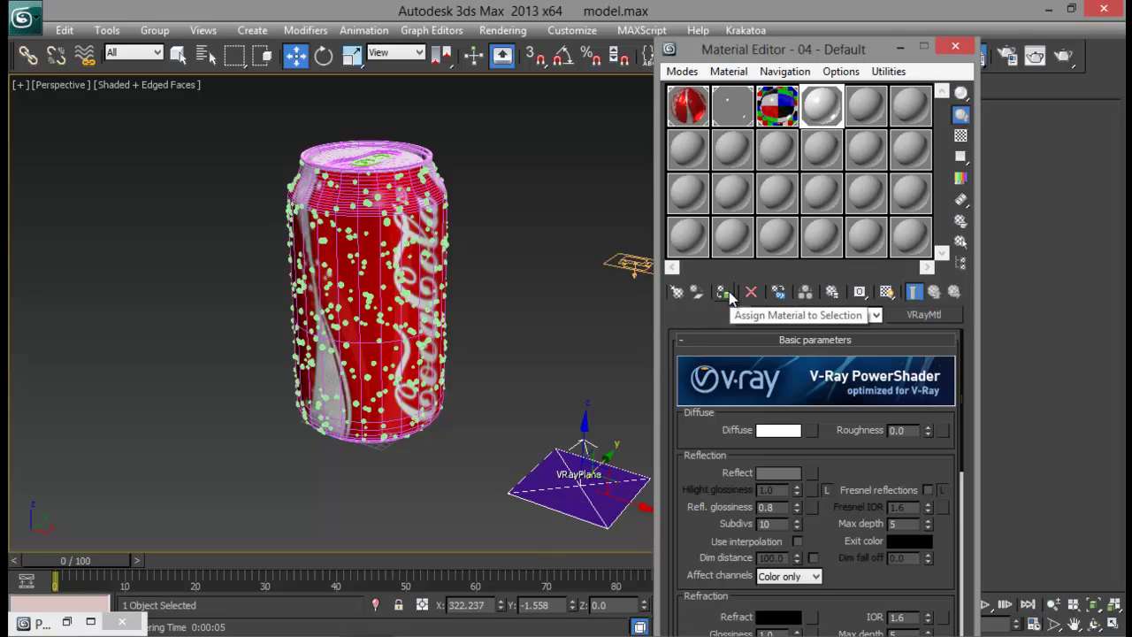
pyautogui.click(637, 320)
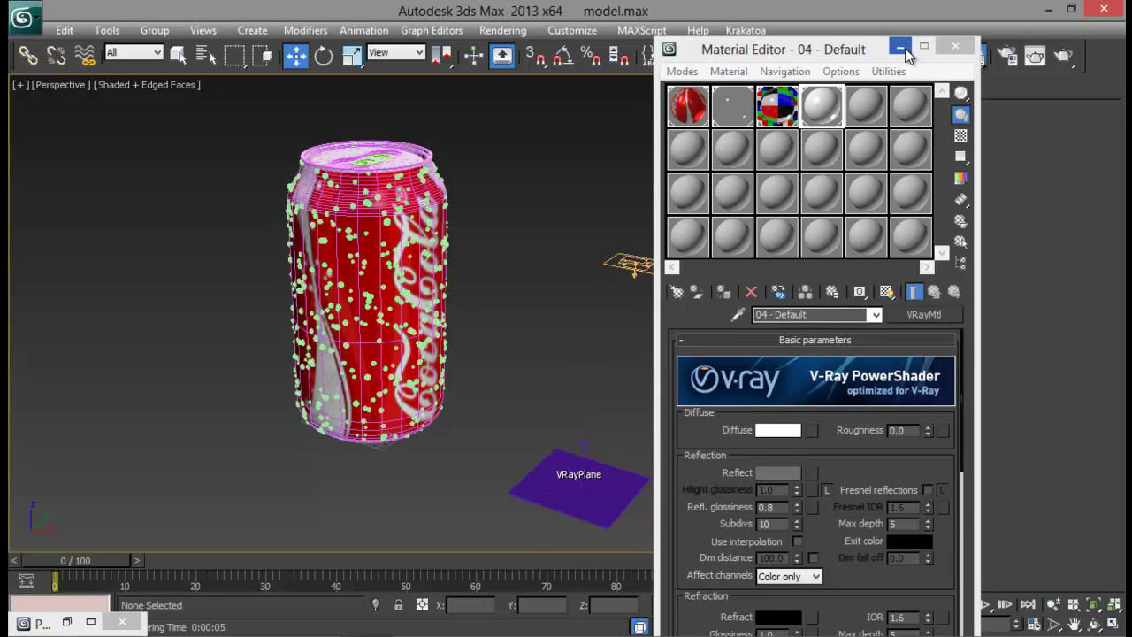
pyautogui.moveTo(907, 53); pyautogui.dragTo(805, 64)
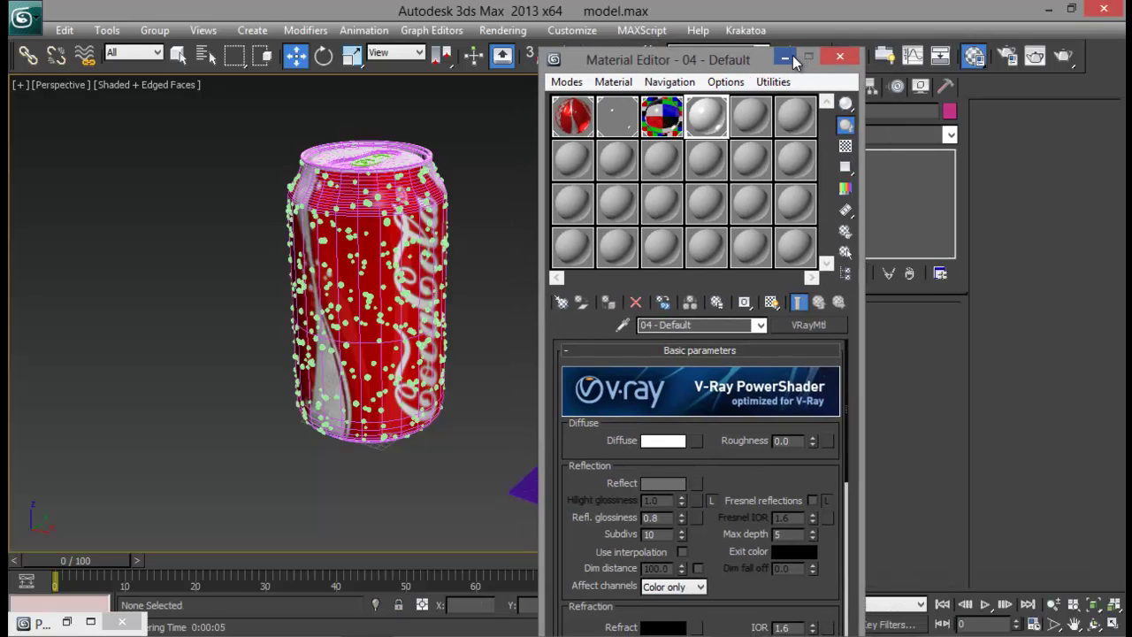
pyautogui.click(785, 58)
# Create a plane VRayLight around the can with a half-length of about 467 and a half-width of about 361.
pyautogui.scroll(-5, 589, 296)
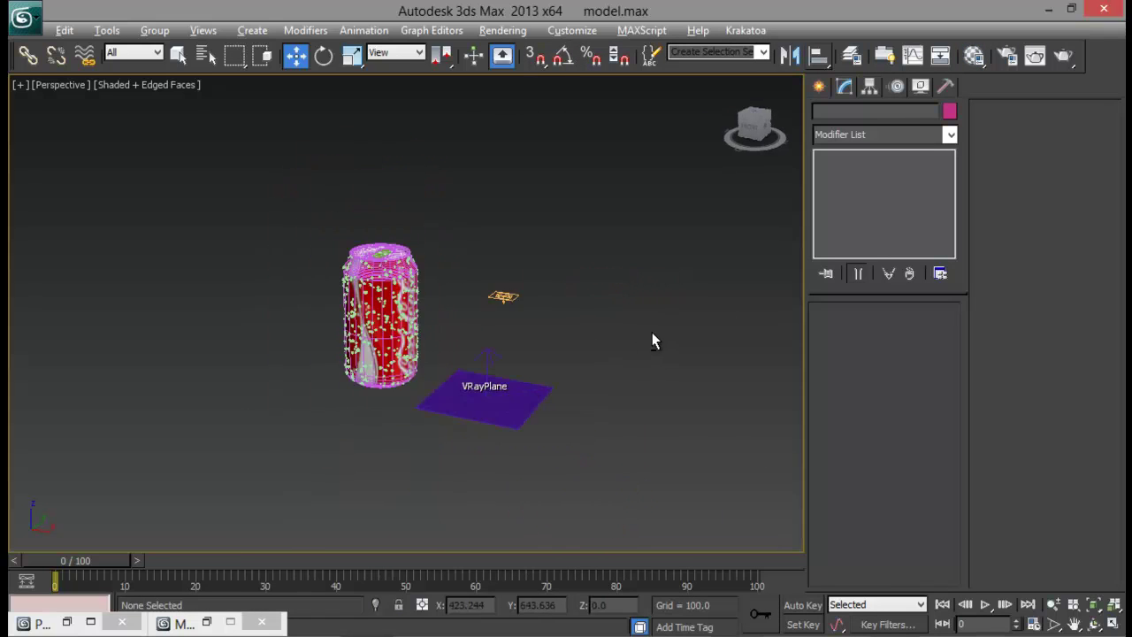
pyautogui.scroll(4, 610, 344)
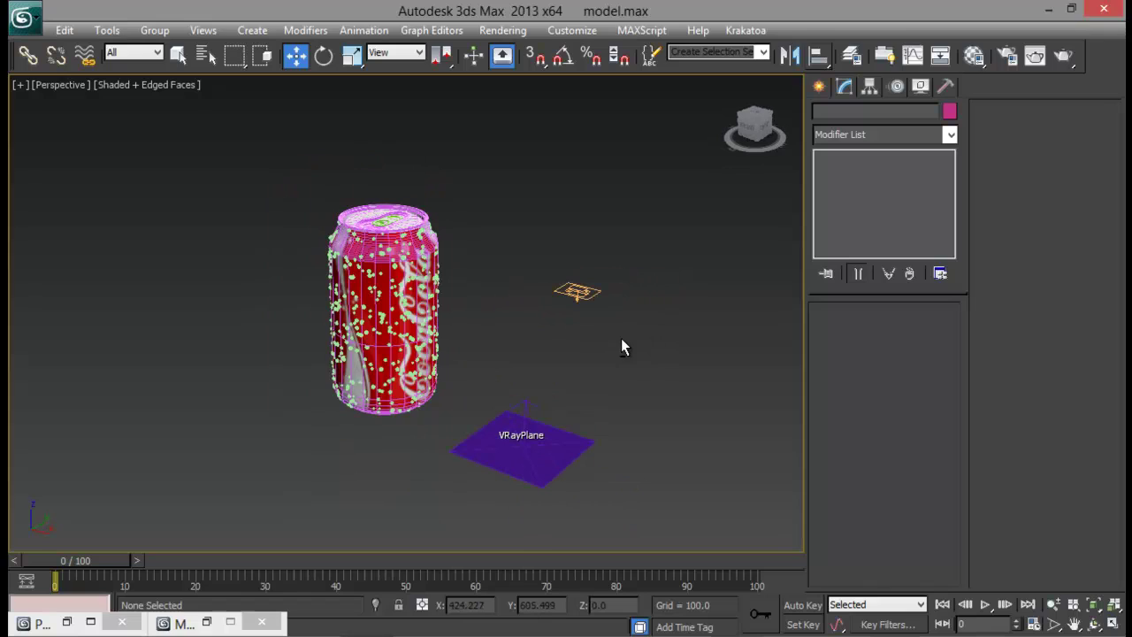
pyautogui.click(819, 88)
pyautogui.click(867, 116)
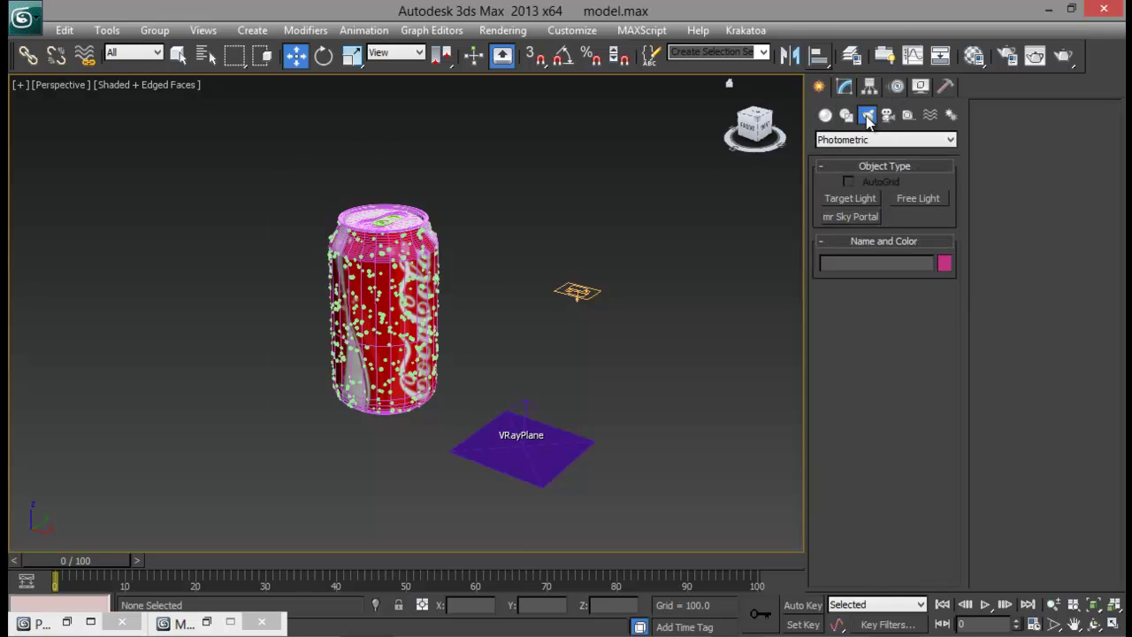
pyautogui.click(888, 138)
pyautogui.click(856, 177)
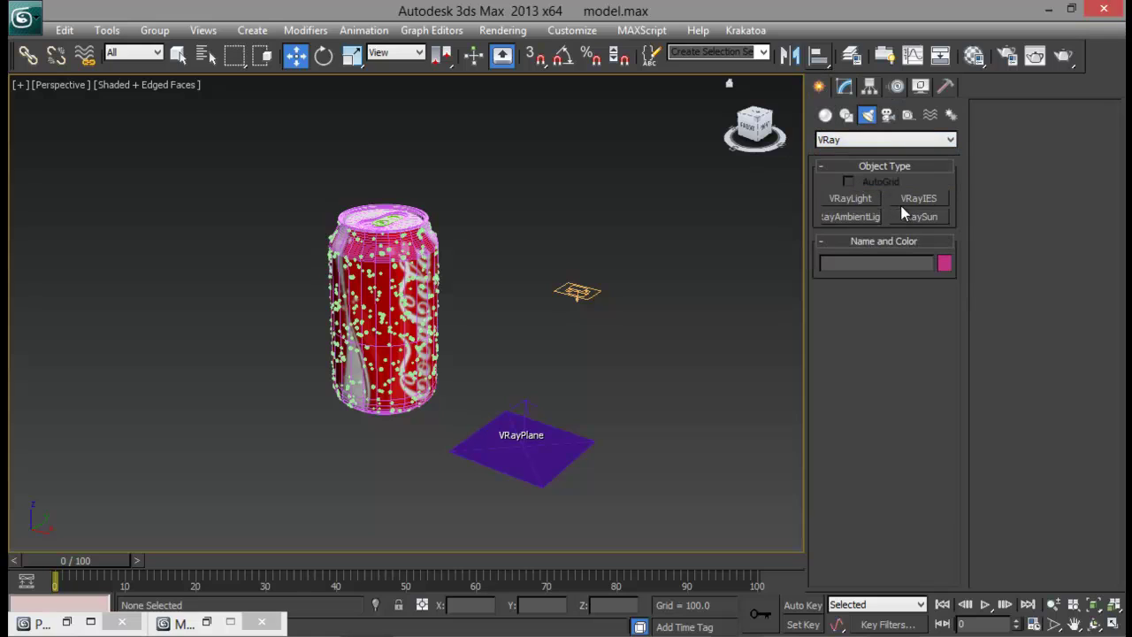
pyautogui.click(848, 198)
pyautogui.keyDown('alt'); pyautogui.moveTo(587, 321); pyautogui.dragTo(401, 389, button='middle'); pyautogui.keyUp('alt')
pyautogui.moveTo(353, 219); pyautogui.dragTo(712, 353)
pyautogui.press('w')
pyautogui.keyDown('alt'); pyautogui.moveTo(647, 255); pyautogui.dragTo(646, 325, button='middle'); pyautogui.keyUp('alt')
# Change the VRayLight's type to Dome.
pyautogui.click(844, 86)
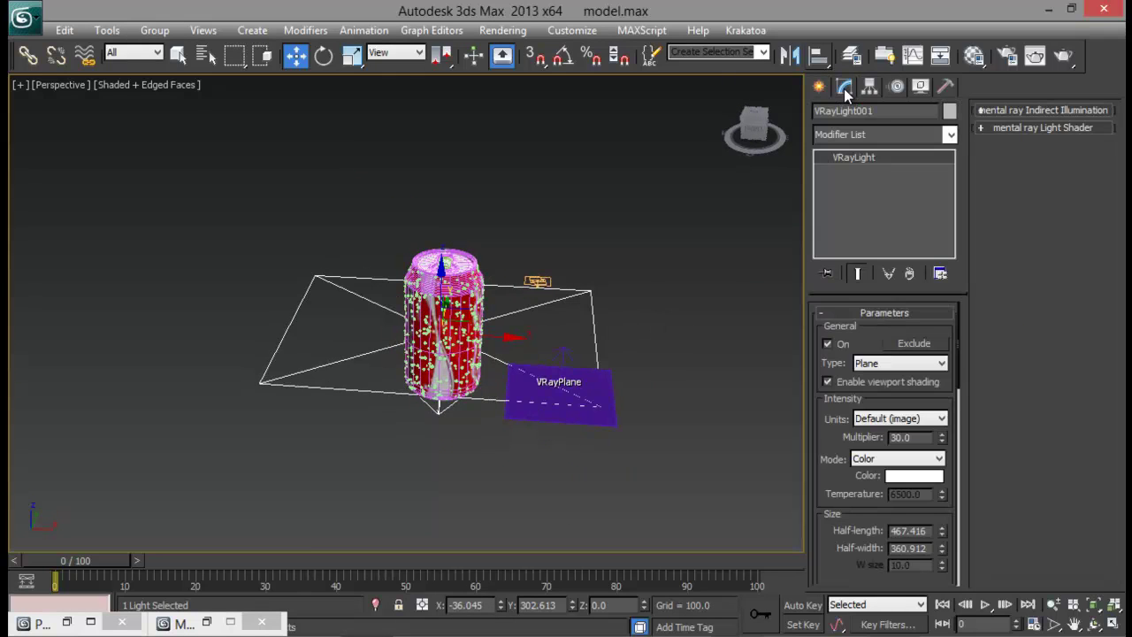
pyautogui.scroll(-1, 898, 353)
pyautogui.click(878, 323)
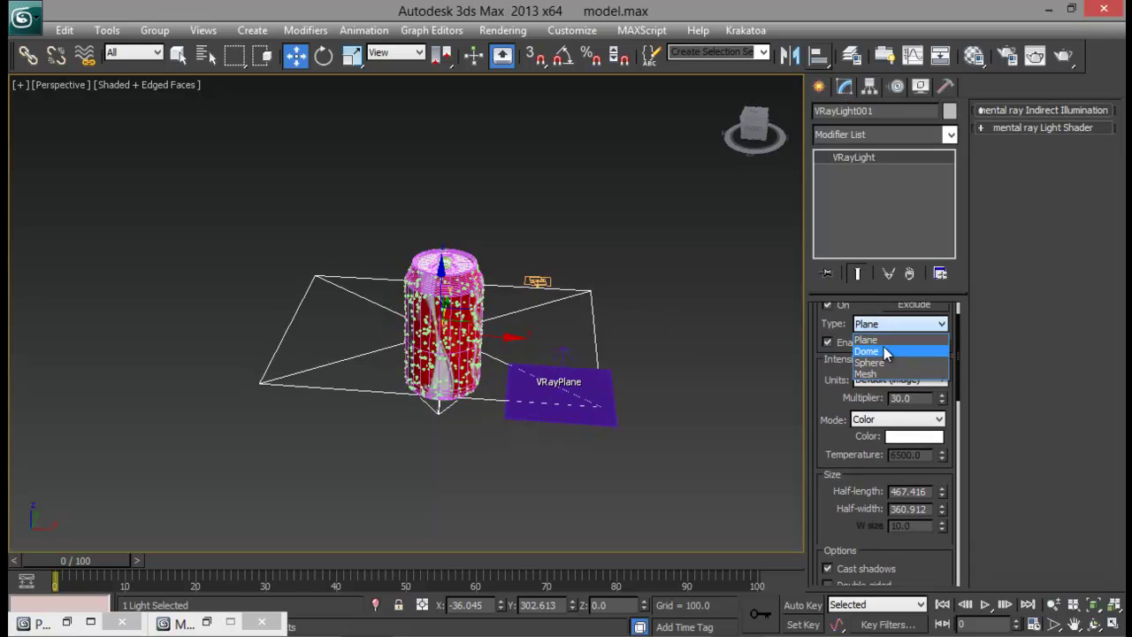
pyautogui.click(887, 352)
pyautogui.keyDown('alt'); pyautogui.moveTo(619, 348); pyautogui.dragTo(546, 364, button='middle'); pyautogui.keyUp('alt')
# Set the dome light's texture resolution to 1024.
pyautogui.moveTo(836, 397); pyautogui.dragTo(824, 361)
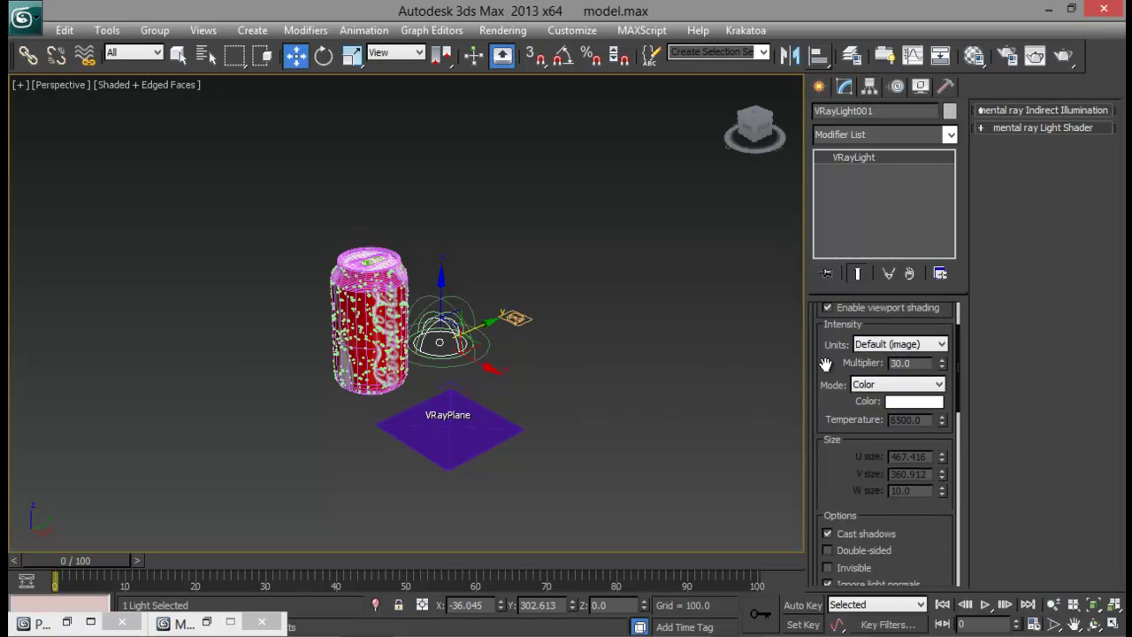
pyautogui.scroll(-3, 835, 389)
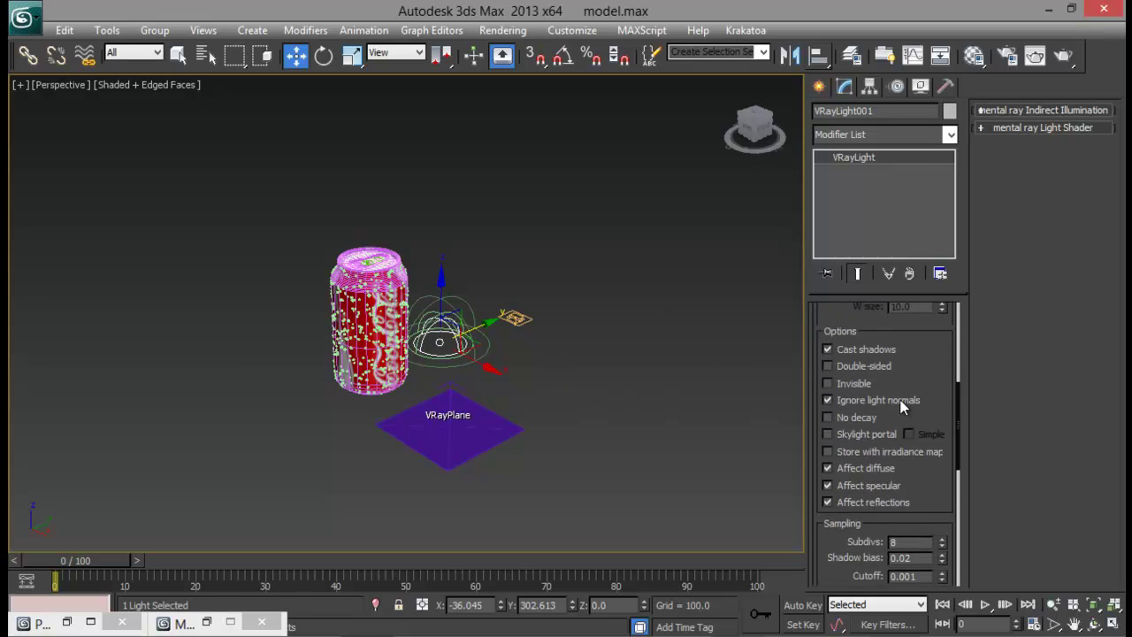
pyautogui.scroll(-3, 884, 389)
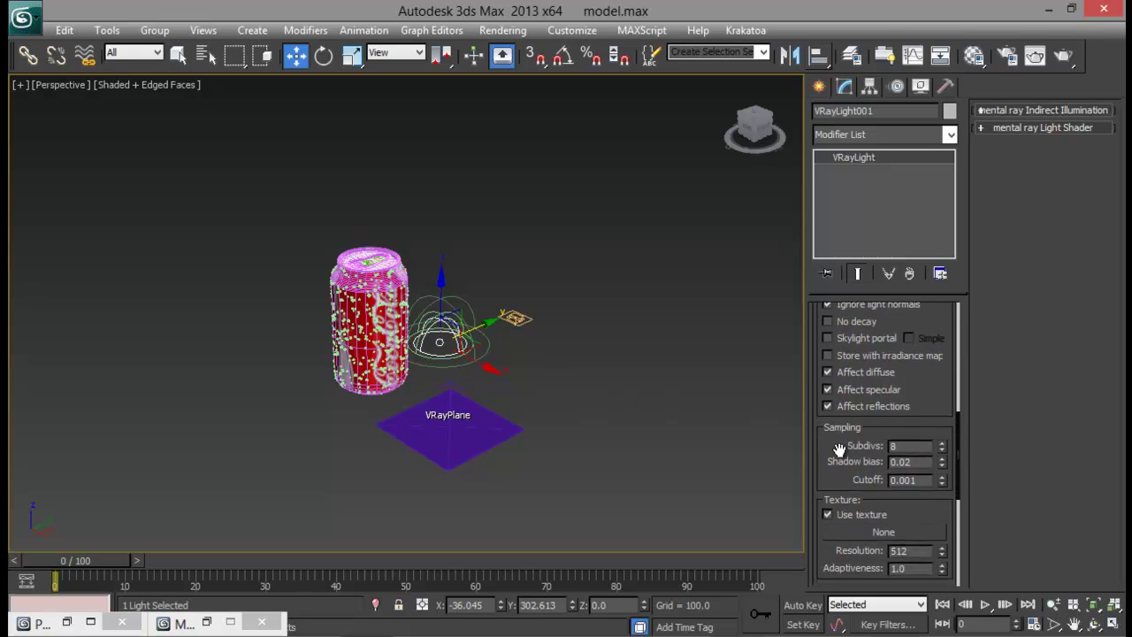
pyautogui.scroll(-3, 839, 447)
pyautogui.scroll(-1, 863, 490)
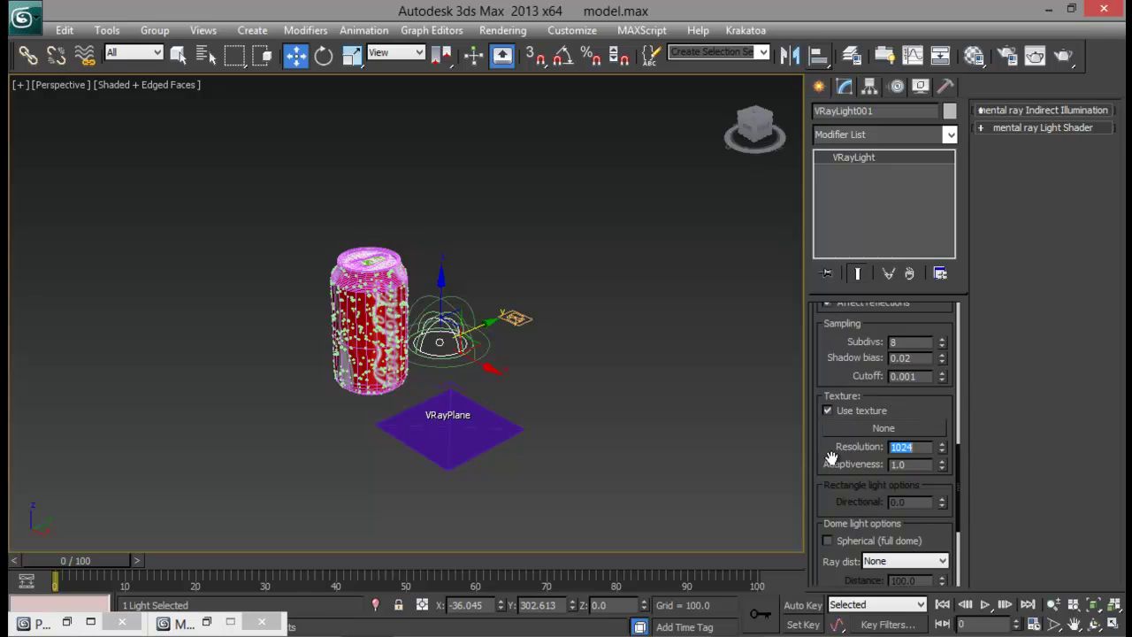
pyautogui.click(898, 406)
# Reopen the Material Editor and load a VRayHDRI map into the fifth sample slot, then close the map browser.
pyautogui.doubleClick(181, 623)
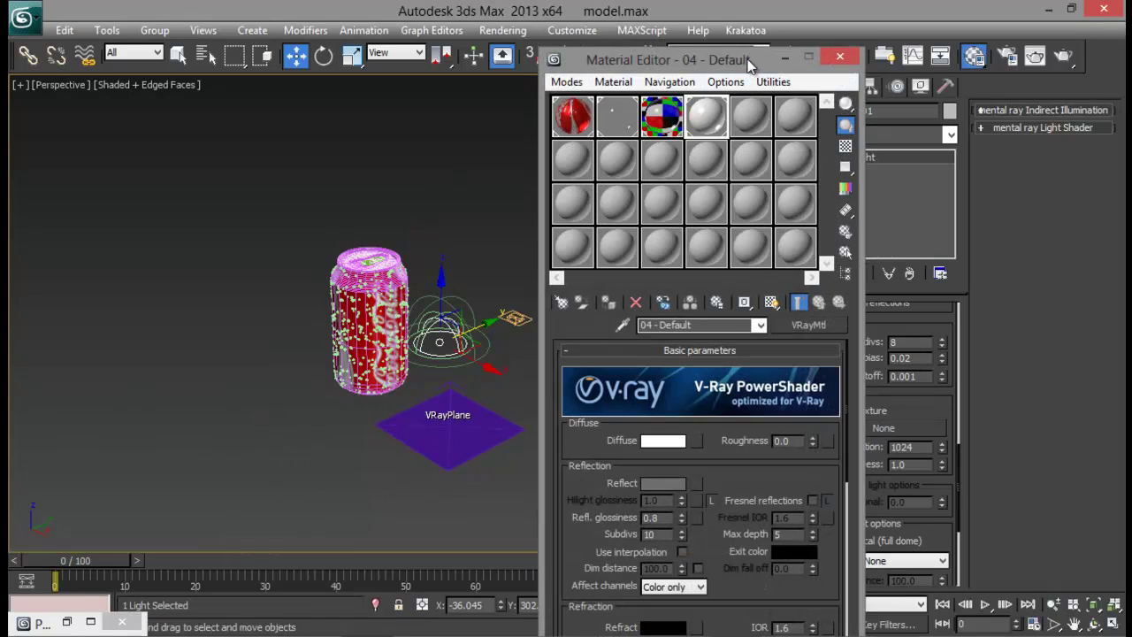
pyautogui.moveTo(752, 58); pyautogui.dragTo(766, 51)
pyautogui.click(765, 107)
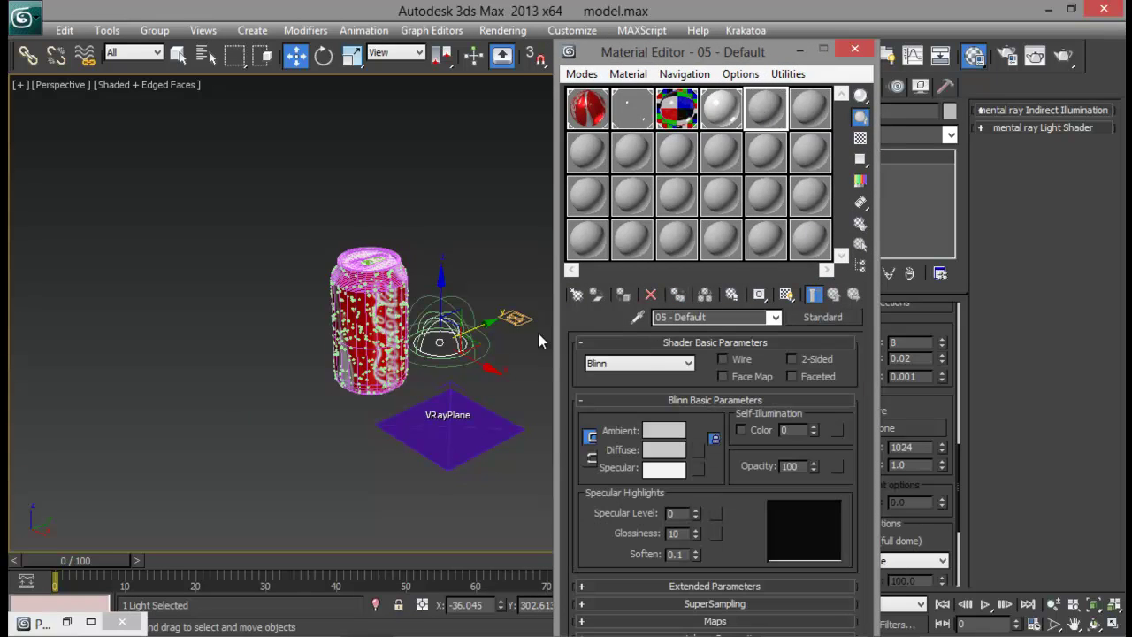
pyautogui.click(577, 295)
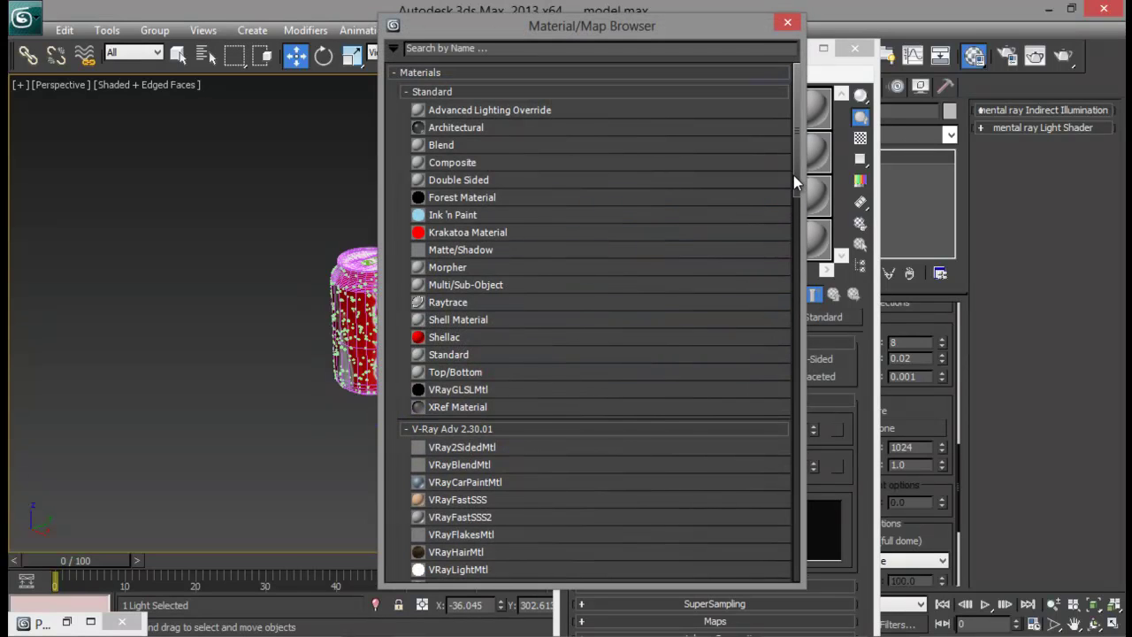
pyautogui.moveTo(793, 181); pyautogui.dragTo(801, 442)
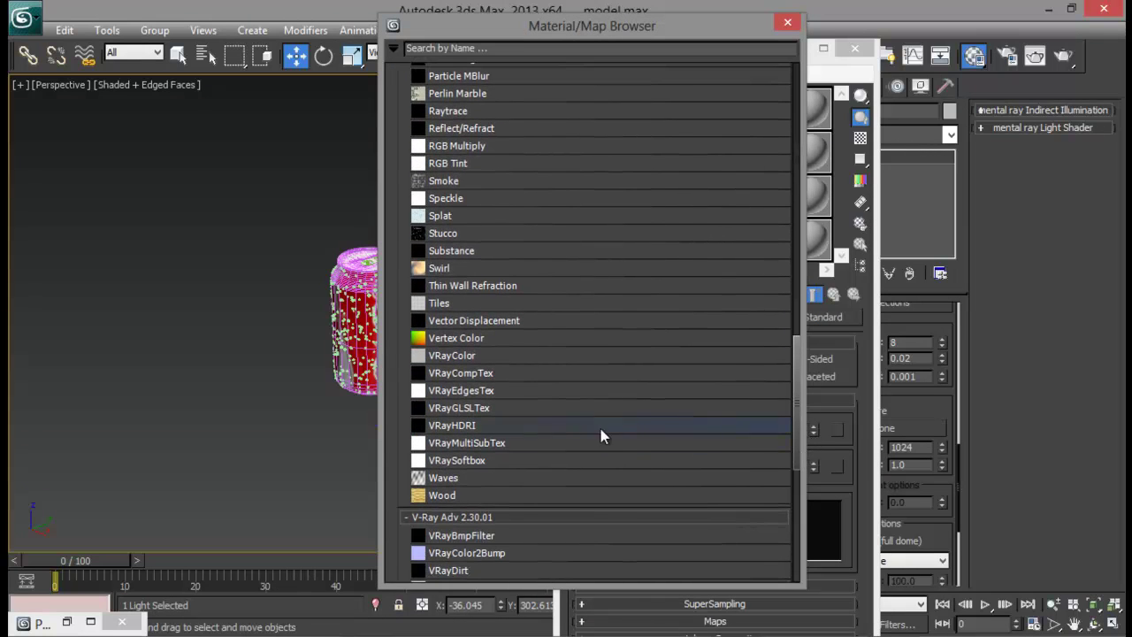
pyautogui.doubleClick(459, 426)
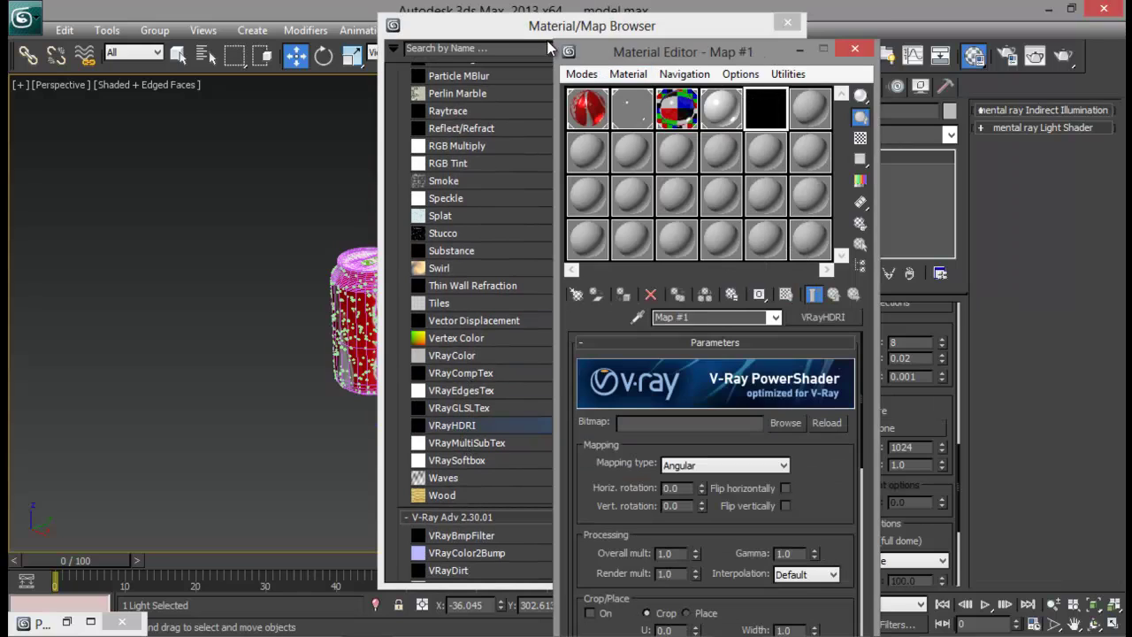
pyautogui.moveTo(548, 29); pyautogui.dragTo(417, 36)
pyautogui.click(656, 31)
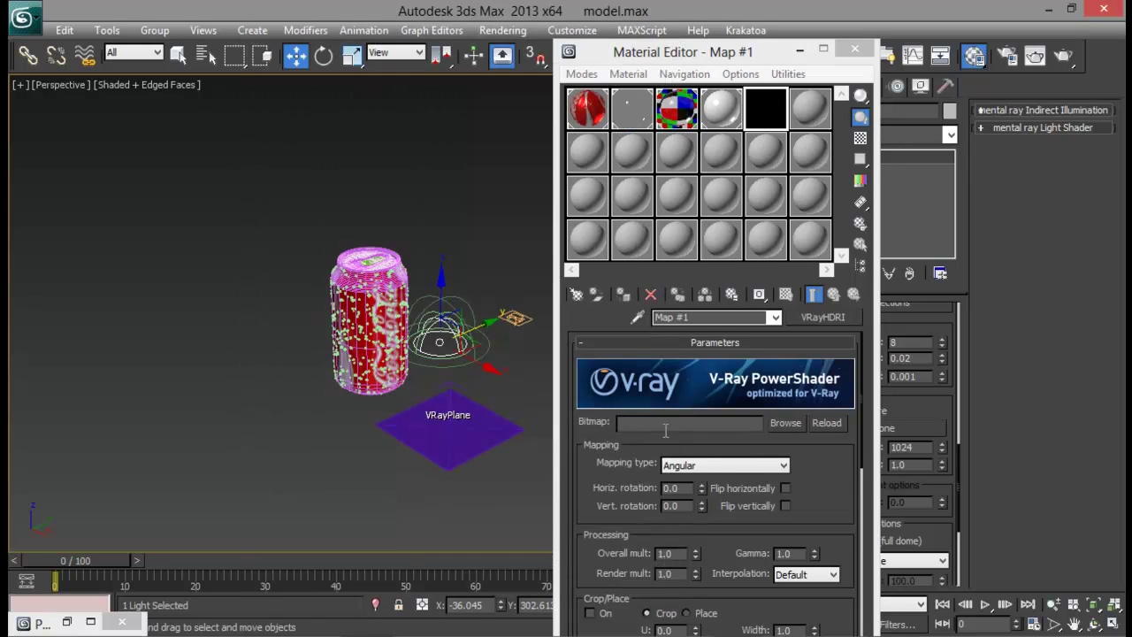
# Load the Chrome HDR image as the VRayHDRI bitmap and set its mapping type to Spherical.
pyautogui.click(783, 423)
pyautogui.moveTo(782, 106); pyautogui.dragTo(554, 101)
pyautogui.click(511, 226)
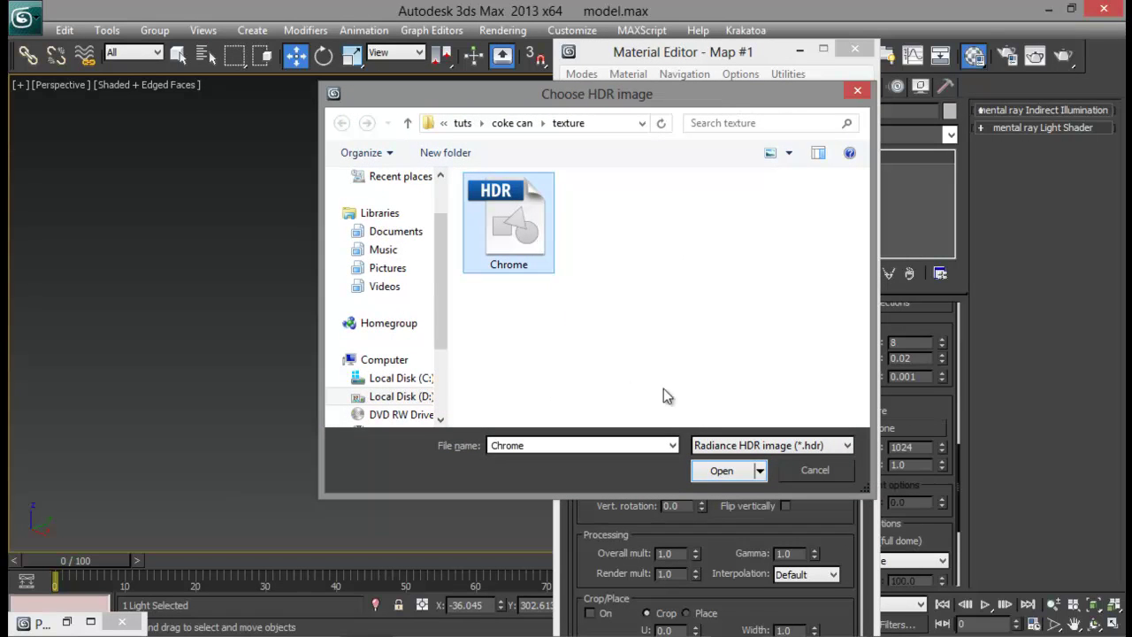
pyautogui.click(722, 471)
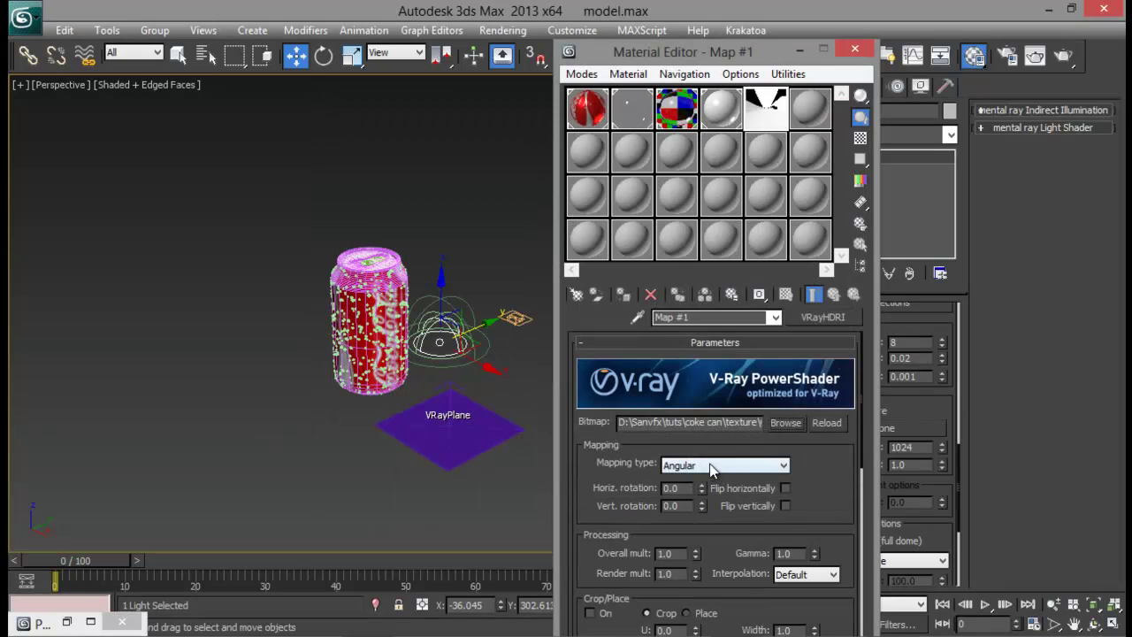
pyautogui.click(715, 471)
pyautogui.click(706, 507)
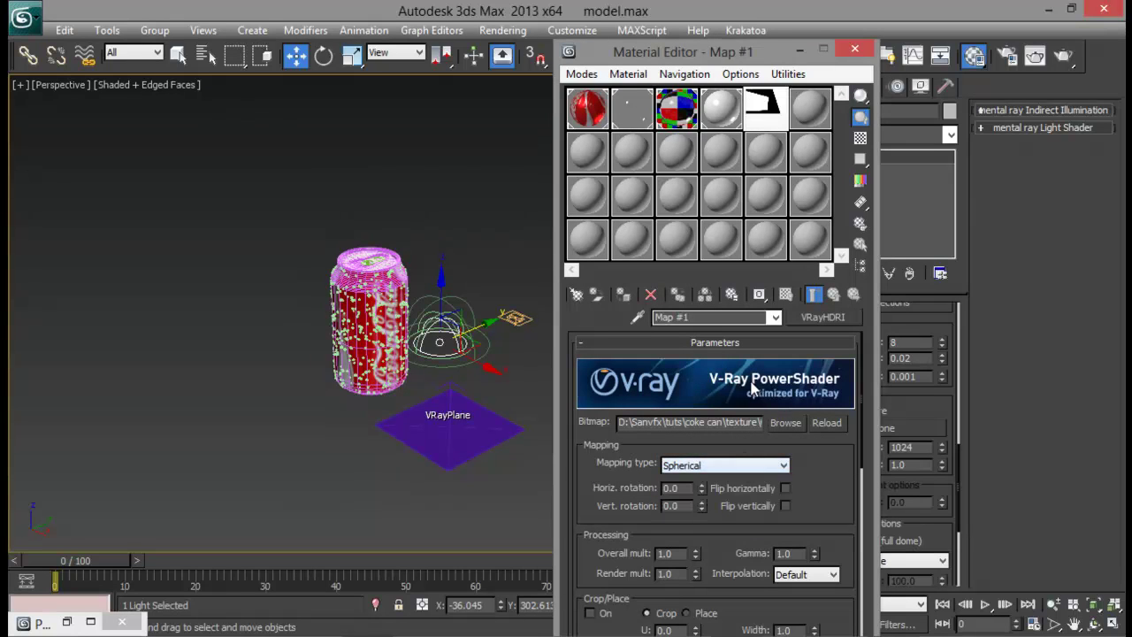
# Assign the VRayHDRI map as an instance to the dome light's texture and minimize the Material Editor.
pyautogui.moveTo(771, 60); pyautogui.dragTo(239, 55)
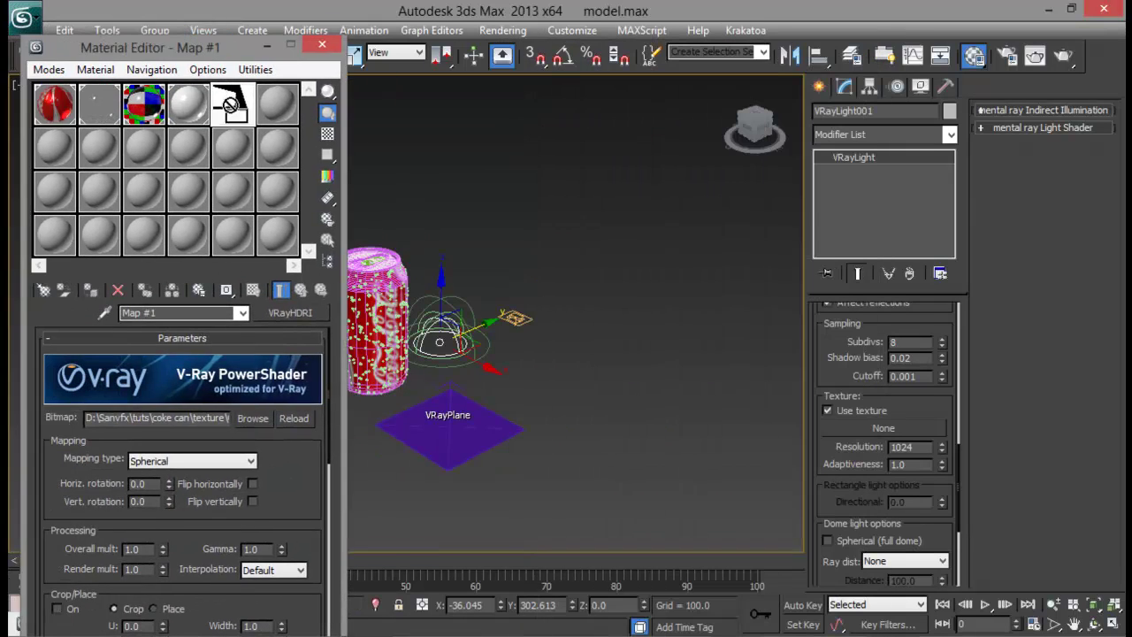
pyautogui.moveTo(246, 120); pyautogui.dragTo(846, 426)
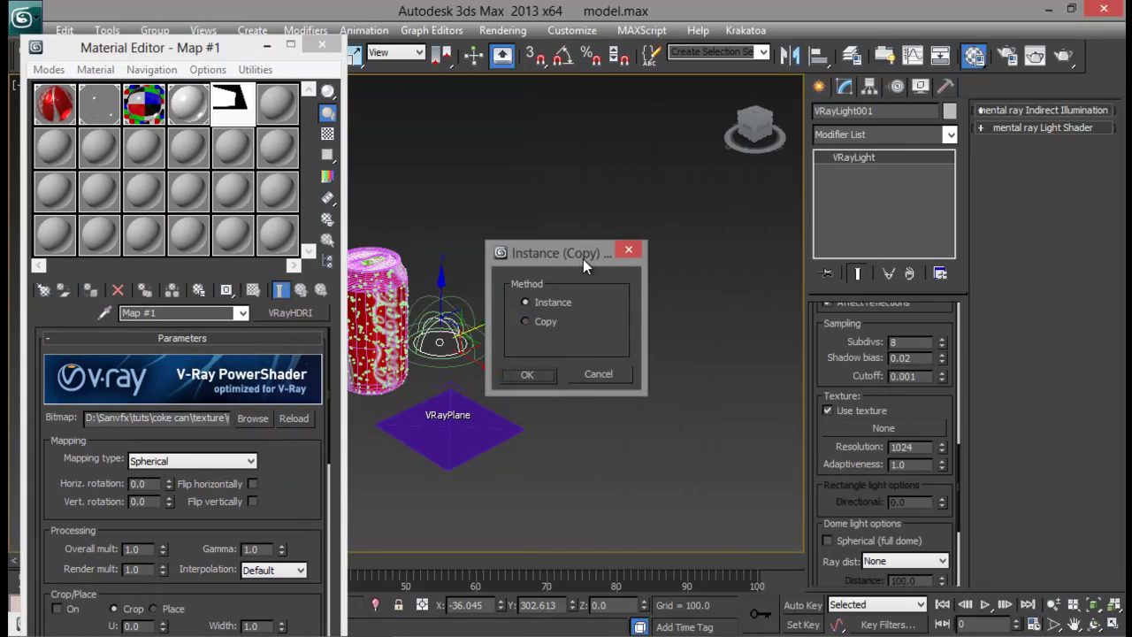
pyautogui.moveTo(581, 257); pyautogui.dragTo(597, 199)
pyautogui.click(558, 316)
pyautogui.moveTo(558, 320); pyautogui.dragTo(652, 343, button='middle')
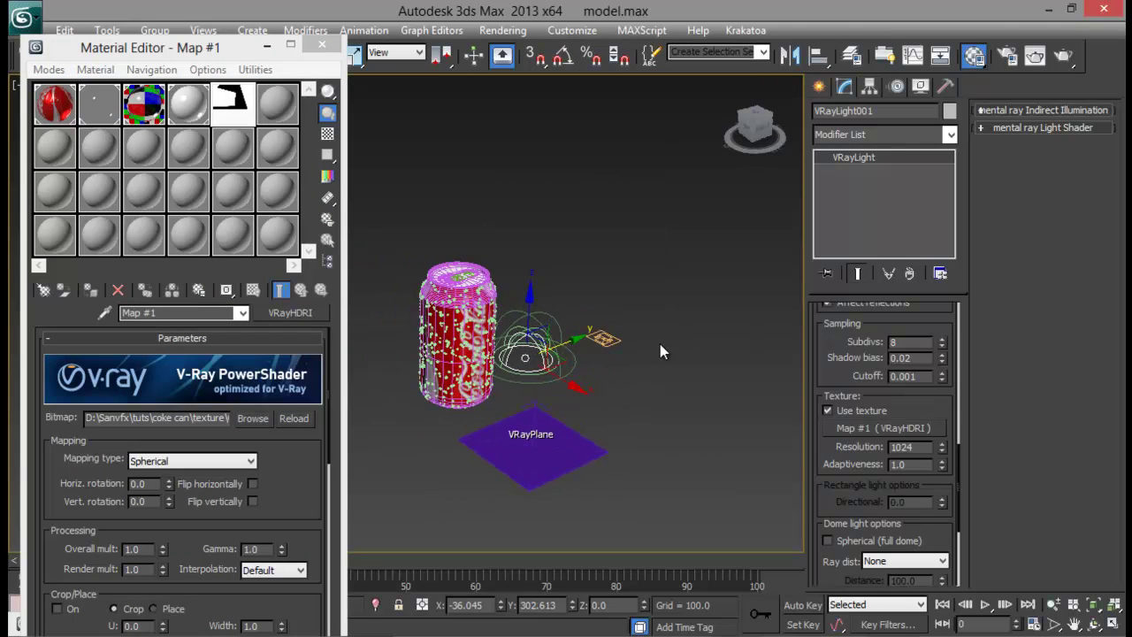
pyautogui.moveTo(927, 531); pyautogui.dragTo(921, 310)
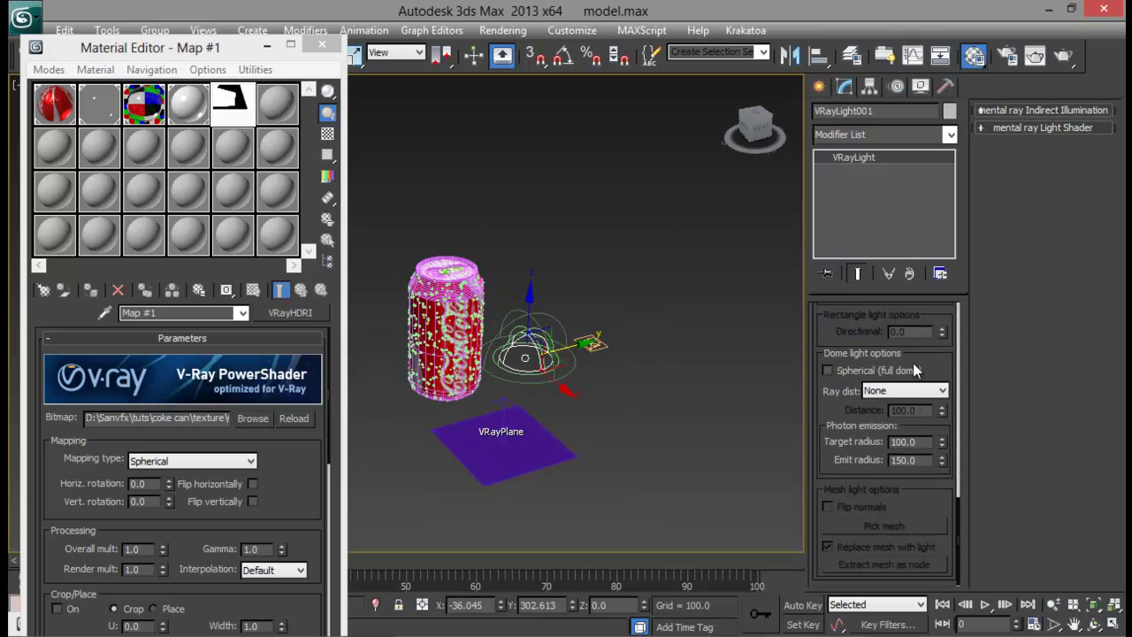
pyautogui.click(266, 45)
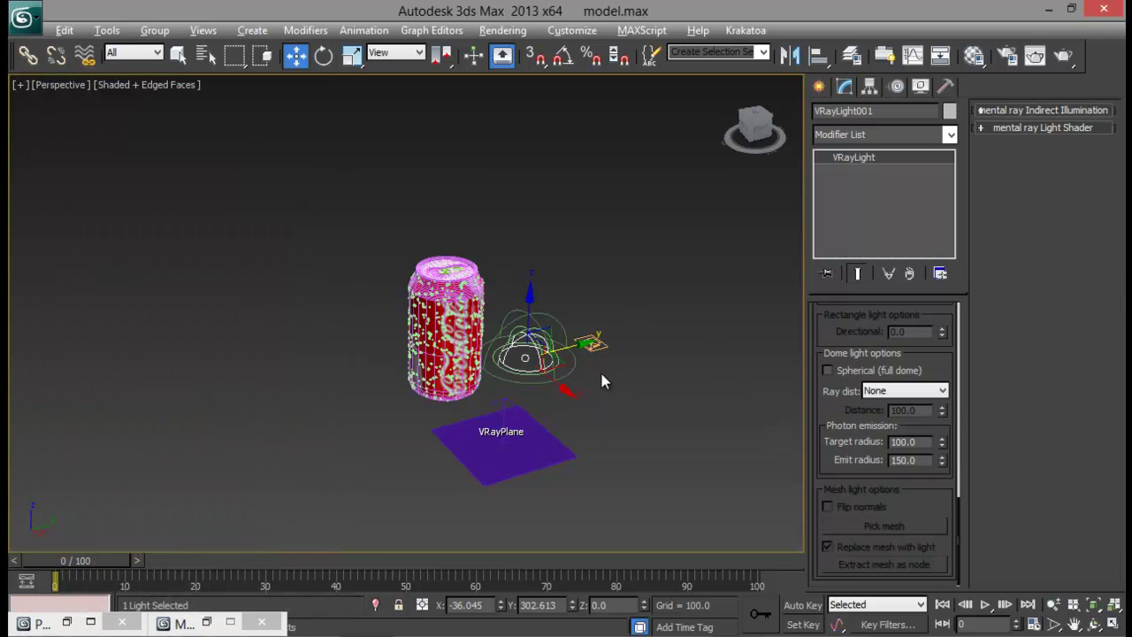
# Enlarge the dome light's photon emission to a target radius of about 1292 and an emit radius of about 2247.
pyautogui.keyDown('alt'); pyautogui.moveTo(599, 369); pyautogui.dragTo(559, 387, button='middle'); pyautogui.keyUp('alt')
pyautogui.moveTo(941, 442); pyautogui.dragTo(884, 82)
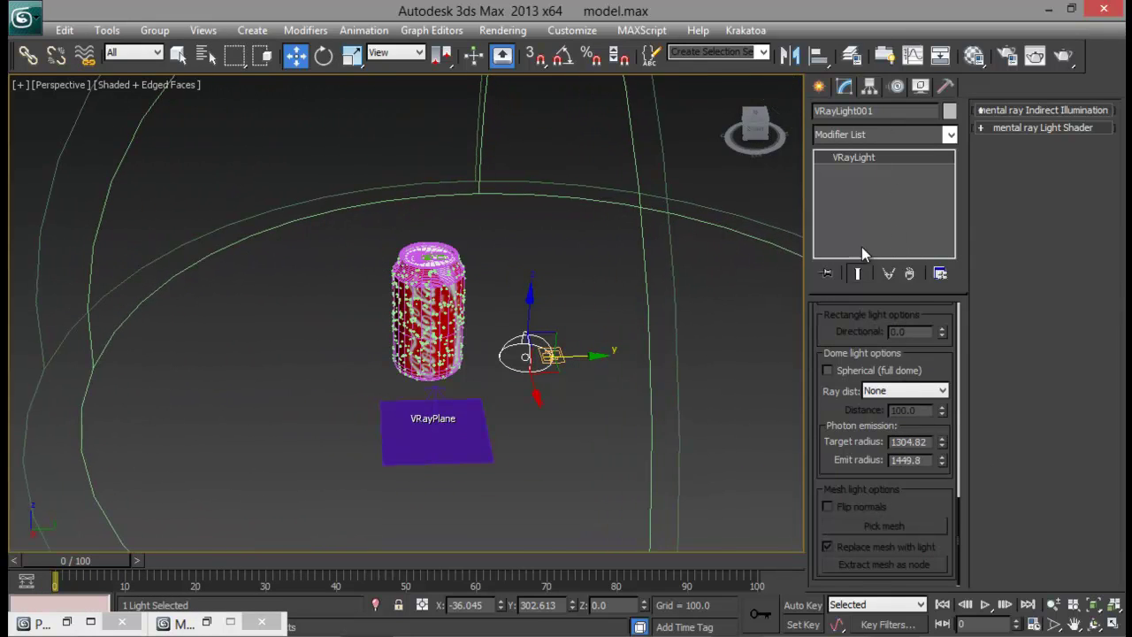
pyautogui.click(942, 464)
pyautogui.moveTo(943, 467)
pyautogui.mouseDown()
pyautogui.moveTo(943, 442)
pyautogui.moveTo(943, 460)
pyautogui.mouseUp()
# Move the dome light to the base of the can, at about X -1.9 and Y 2.5.
pyautogui.moveTo(600, 400); pyautogui.dragTo(591, 413, button='middle')
pyautogui.scroll(-3, 524, 433)
pyautogui.moveTo(489, 342); pyautogui.dragTo(442, 342)
pyautogui.keyDown('alt'); pyautogui.moveTo(401, 409); pyautogui.dragTo(519, 453, button='middle'); pyautogui.keyUp('alt')
pyautogui.moveTo(445, 366); pyautogui.dragTo(452, 368)
pyautogui.scroll(2, 536, 496)
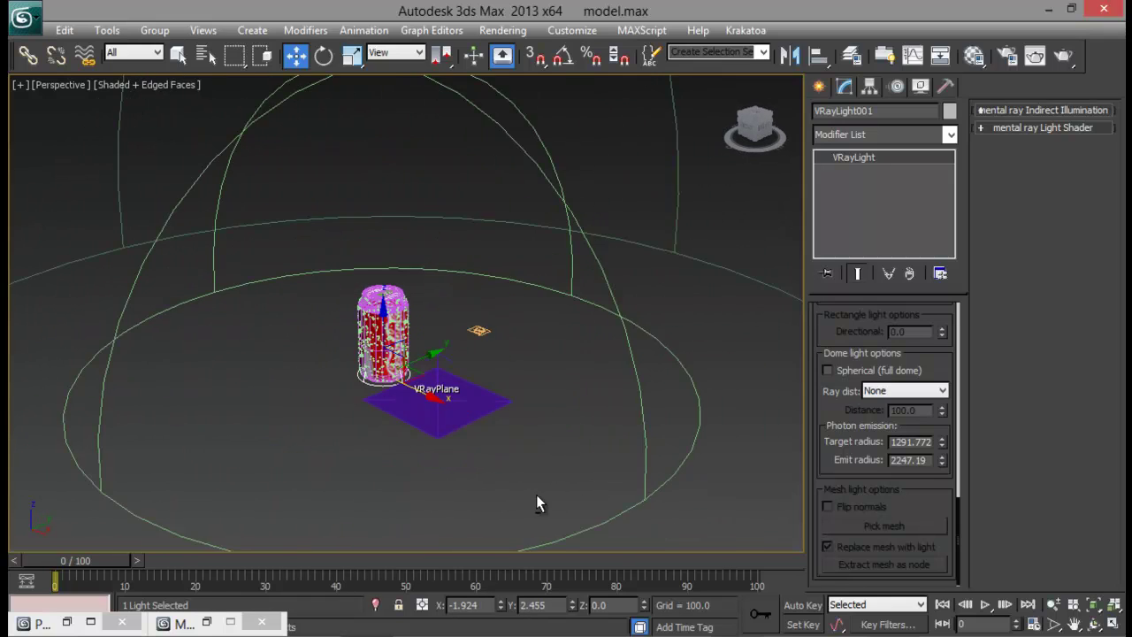
# Set the dome light's intensity multiplier to 15.
pyautogui.moveTo(910, 357); pyautogui.dragTo(911, 630)
pyautogui.moveTo(910, 402); pyautogui.dragTo(910, 633)
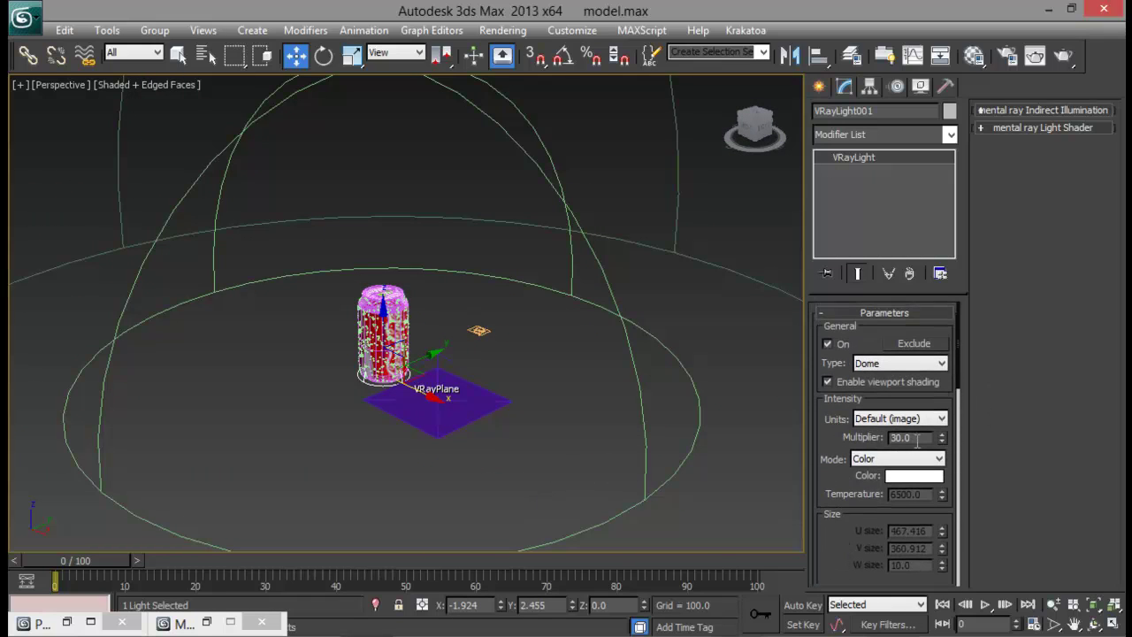
pyautogui.write('15')
pyautogui.press('Return')
# Frame the can closely in the perspective view, run a test render and close the render window.
pyautogui.keyDown('alt'); pyautogui.moveTo(630, 432); pyautogui.dragTo(521, 390, button='middle'); pyautogui.keyUp('alt')
pyautogui.scroll(4, 510, 430)
pyautogui.moveTo(509, 430); pyautogui.dragTo(500, 405, button='middle')
pyautogui.scroll(4, 500, 406)
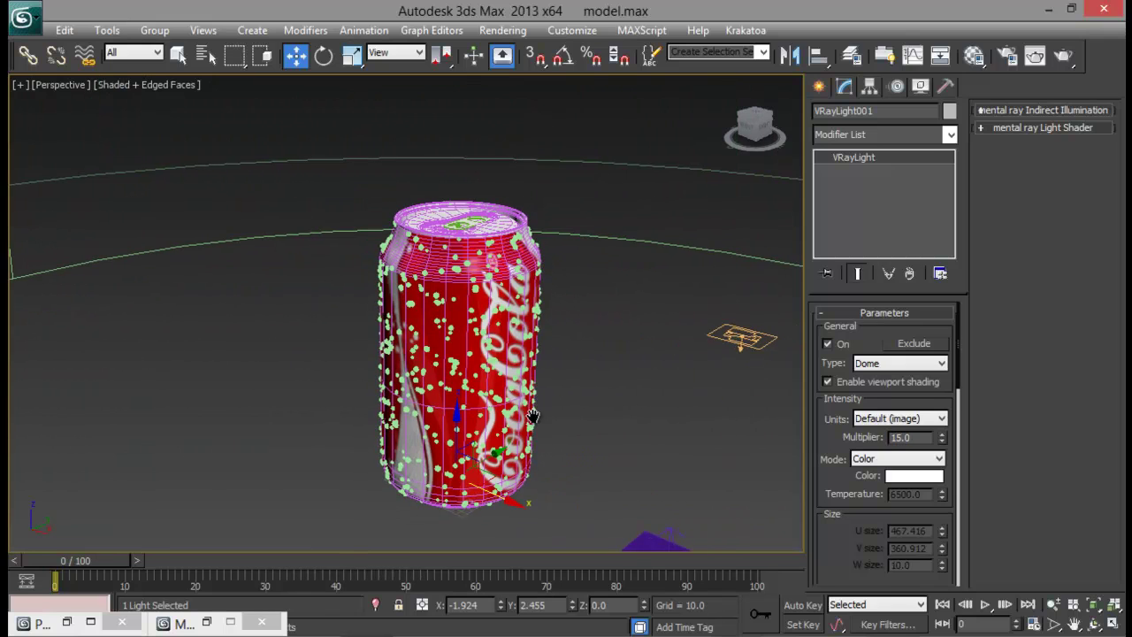
pyautogui.moveTo(690, 500); pyautogui.dragTo(673, 441, button='middle')
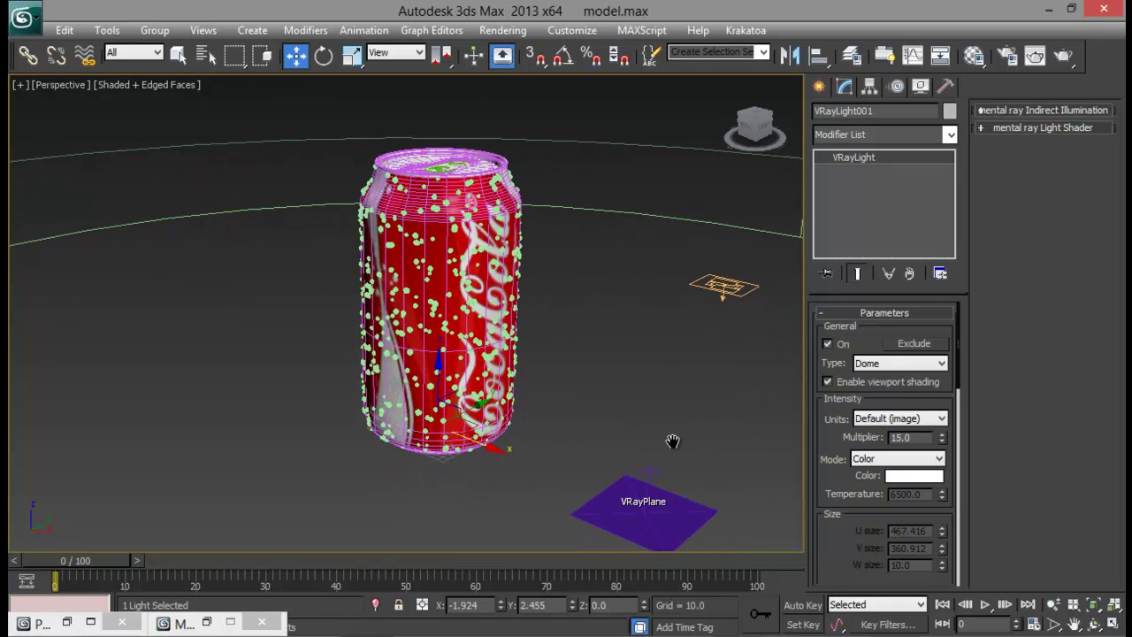
pyautogui.click(1036, 56)
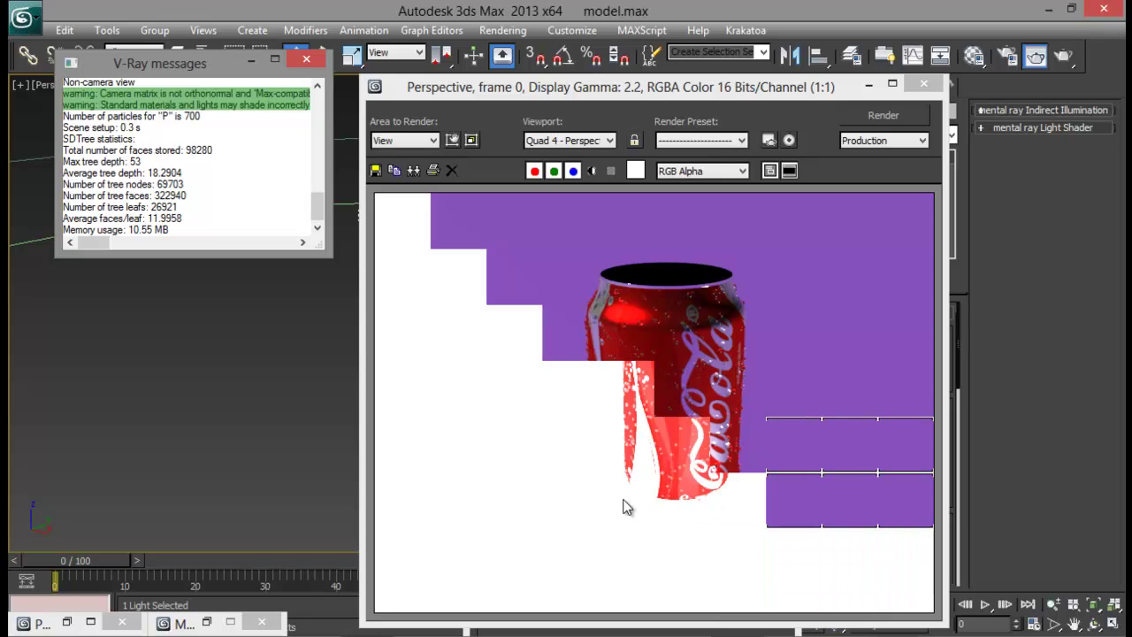
pyautogui.click(925, 85)
pyautogui.moveTo(242, 67); pyautogui.dragTo(249, 170)
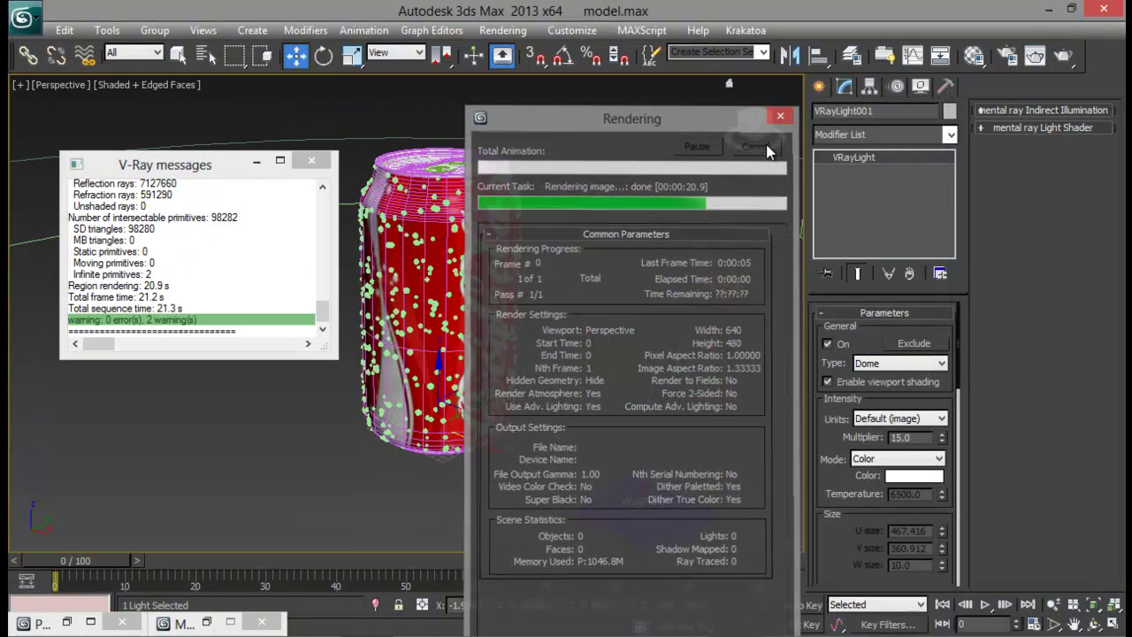
# Open the environment's exposure settings and assign VRay Exposure Control.
pyautogui.click(502, 30)
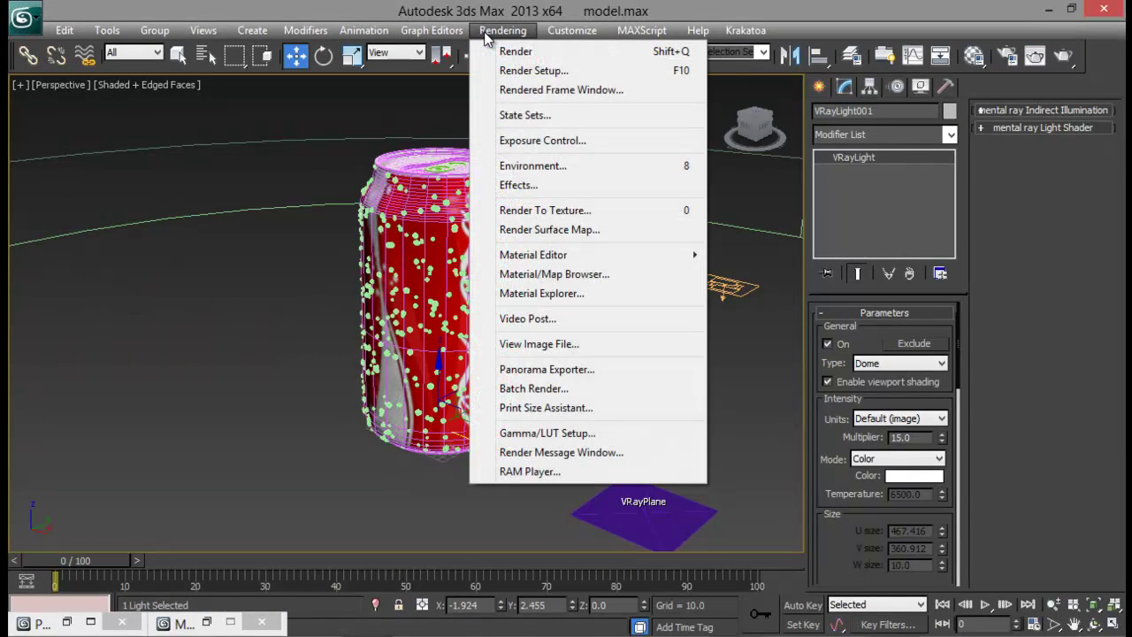
pyautogui.click(525, 139)
pyautogui.moveTo(554, 69); pyautogui.dragTo(707, 65)
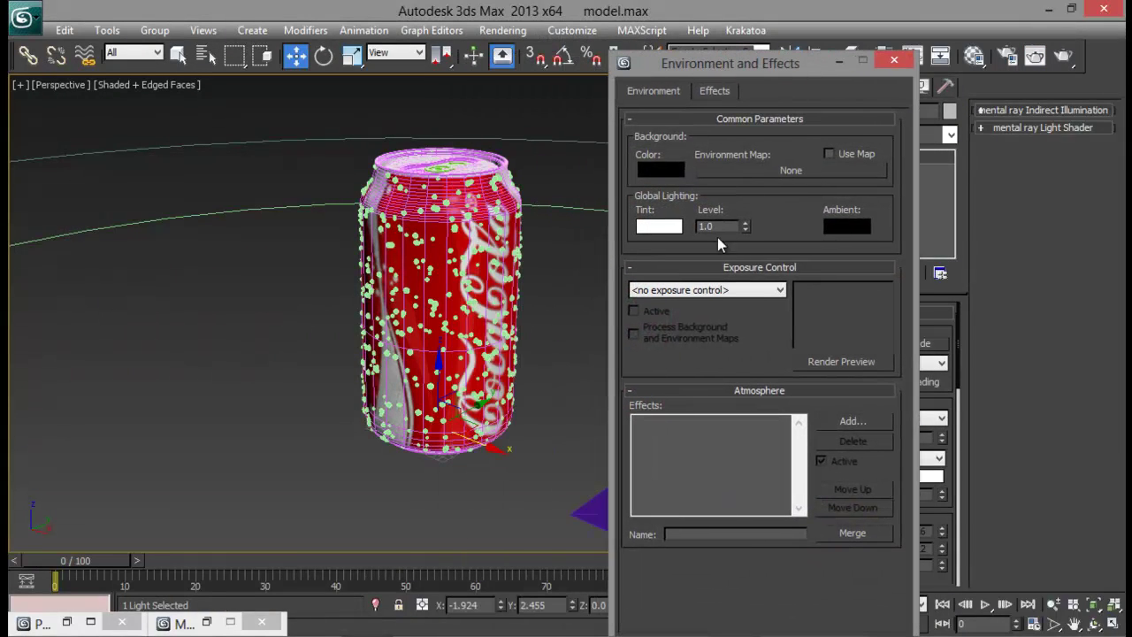
pyautogui.click(715, 291)
pyautogui.click(694, 373)
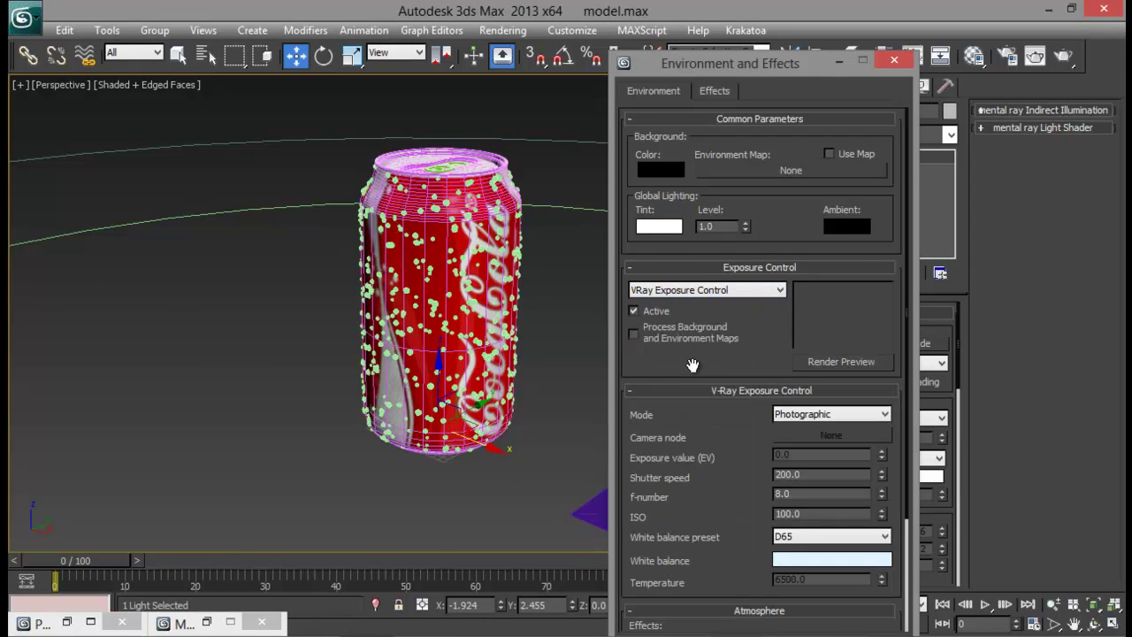
# Set the exposure control's white balance preset to Neutral, shutter speed to 150 and ISO to 150, then minimize the environment settings.
pyautogui.scroll(-5, 708, 353)
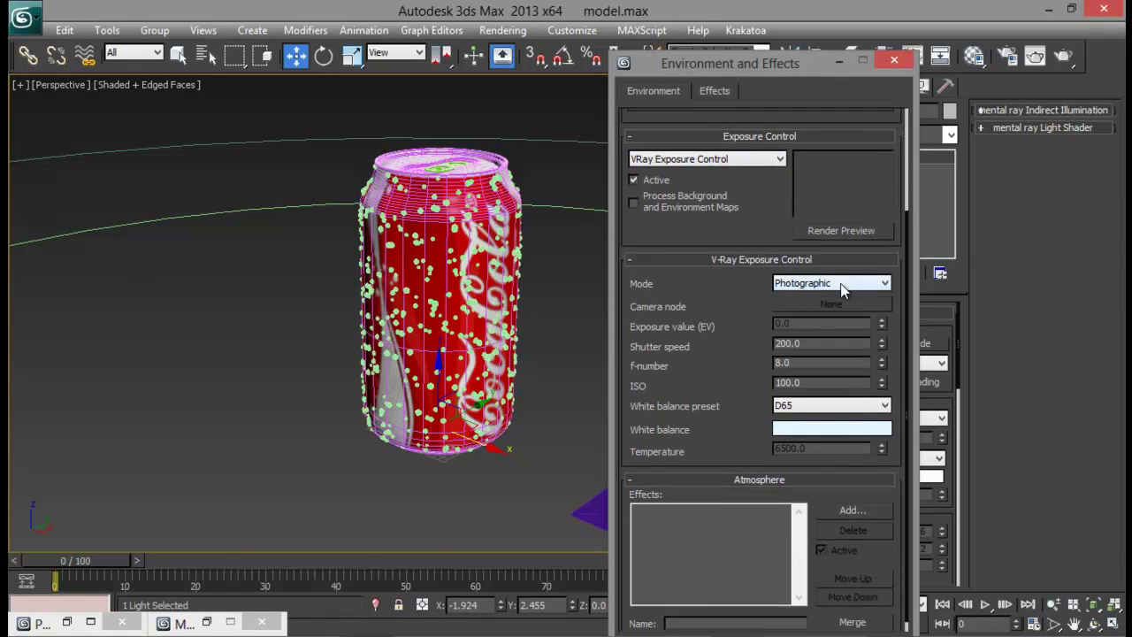
pyautogui.click(842, 285)
pyautogui.click(845, 281)
pyautogui.click(814, 406)
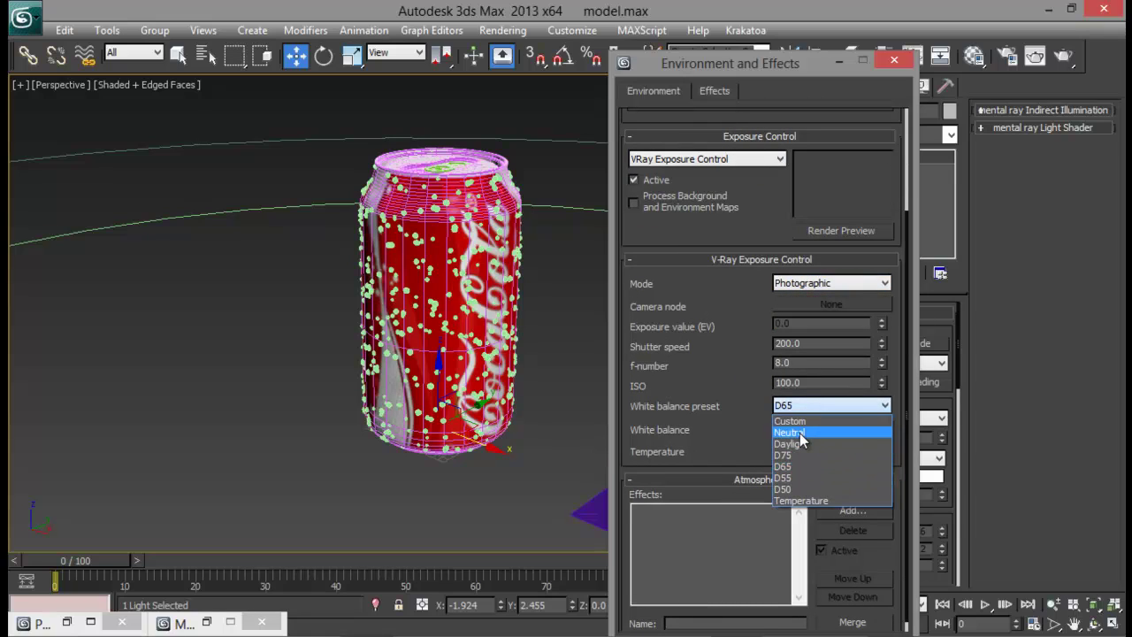
pyautogui.click(785, 432)
pyautogui.moveTo(801, 342); pyautogui.dragTo(713, 343)
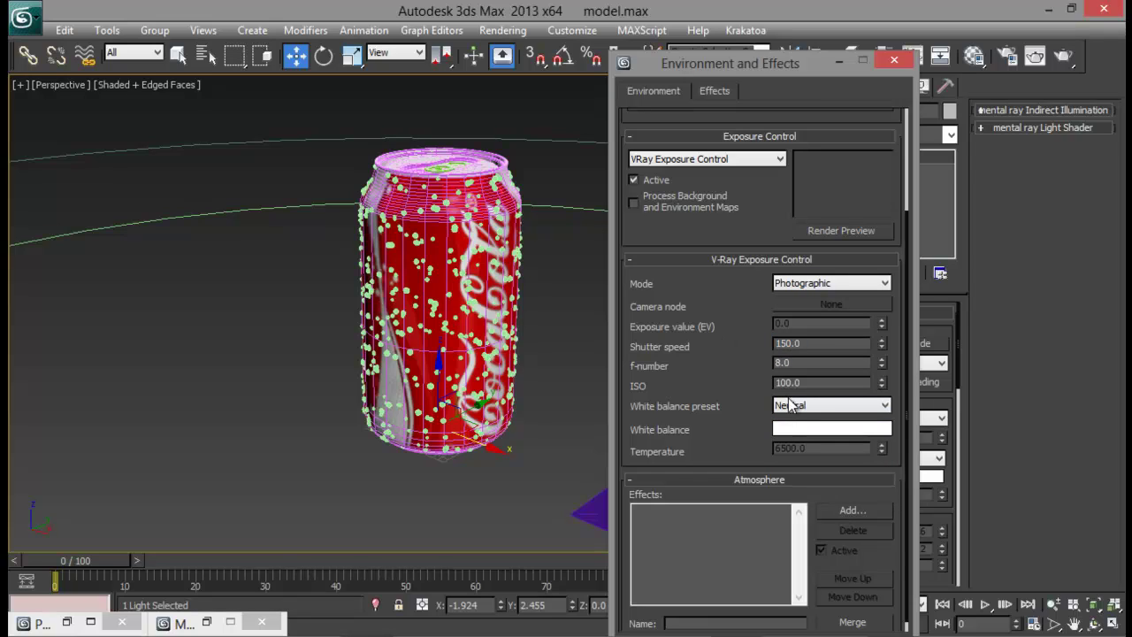
pyautogui.moveTo(801, 382); pyautogui.dragTo(731, 386)
pyautogui.moveTo(710, 397); pyautogui.dragTo(746, 517)
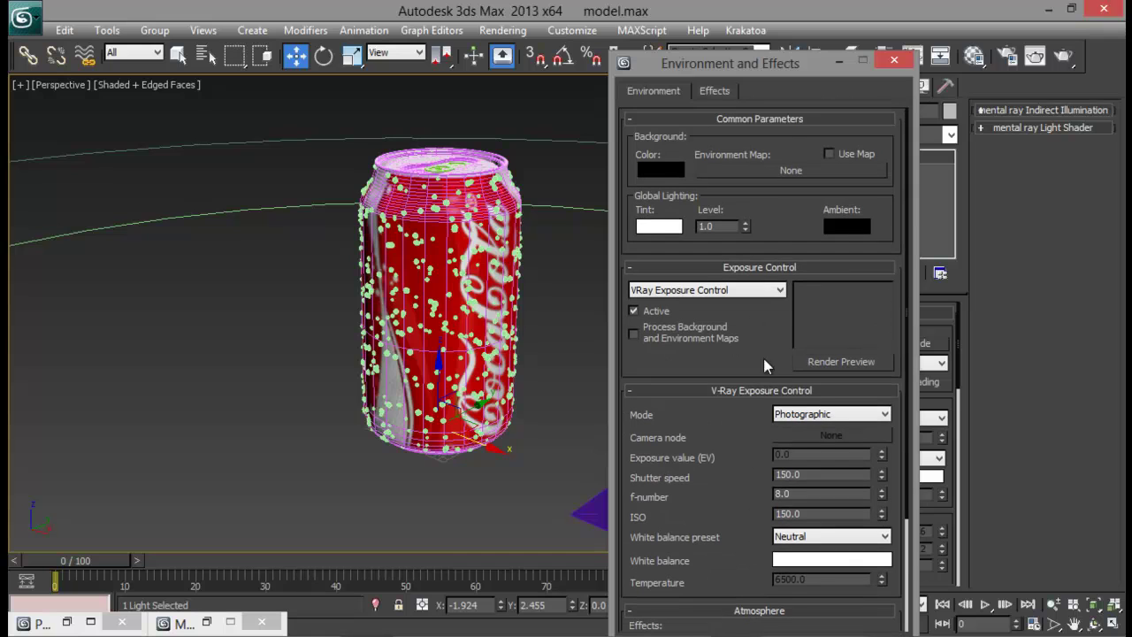
pyautogui.moveTo(777, 71); pyautogui.dragTo(233, 86)
pyautogui.click(291, 78)
# Test-render the can with the exposure control active, then stop the render and close its window.
pyautogui.keyDown('alt'); pyautogui.moveTo(462, 276); pyautogui.dragTo(470, 301, button='middle'); pyautogui.keyUp('alt')
pyautogui.scroll(3, 431, 316)
pyautogui.scroll(-3, 452, 299)
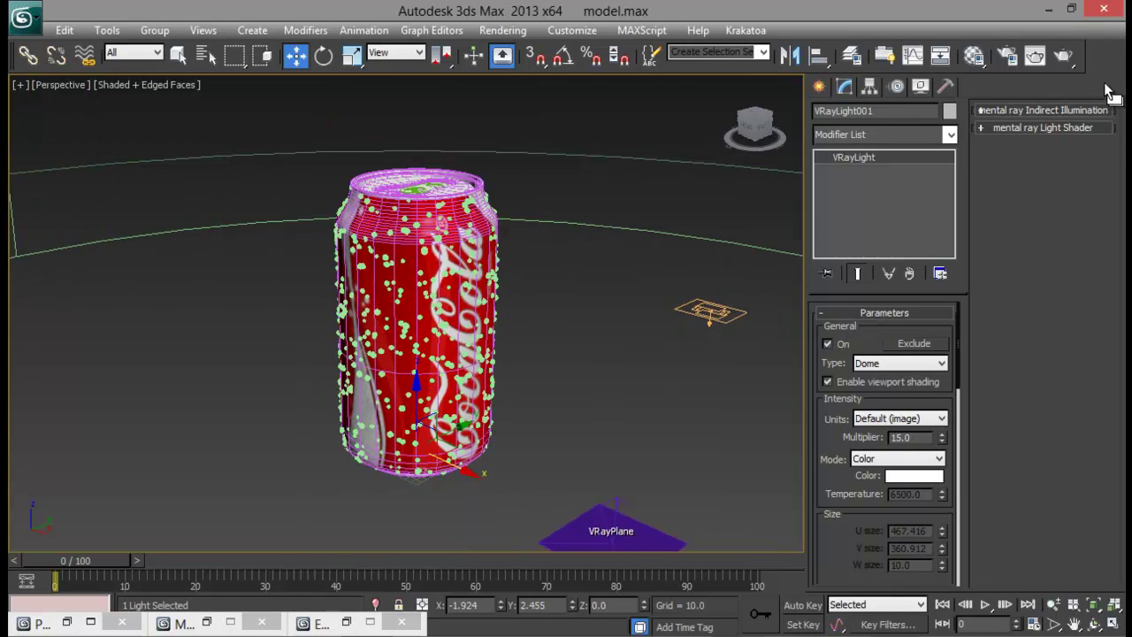
pyautogui.click(1036, 55)
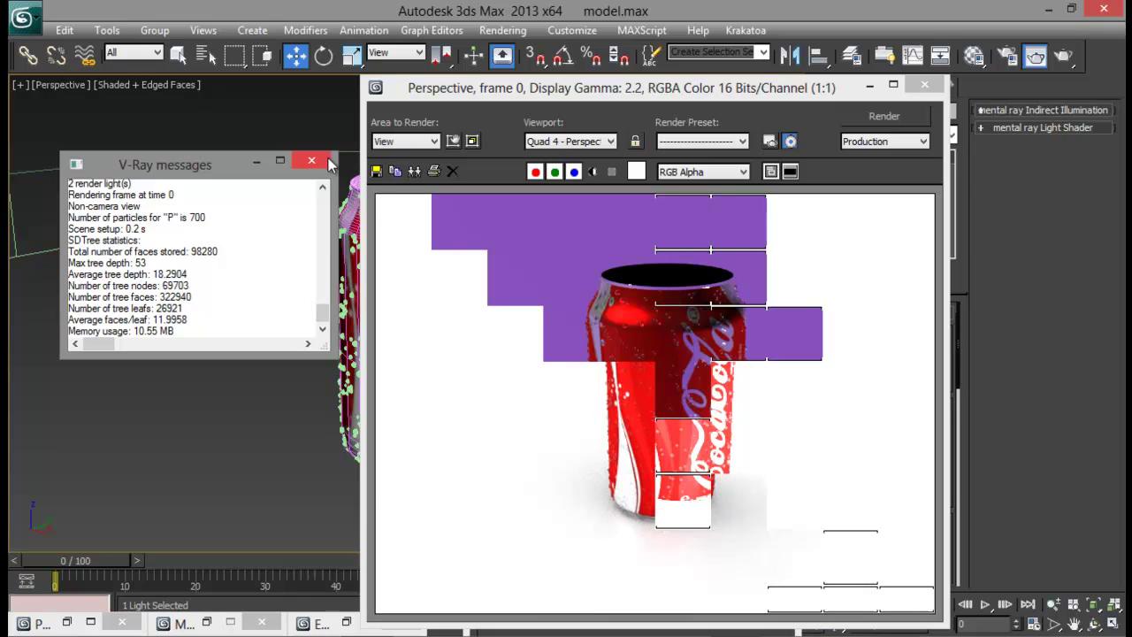
pyautogui.click(256, 160)
pyautogui.click(924, 85)
pyautogui.click(781, 112)
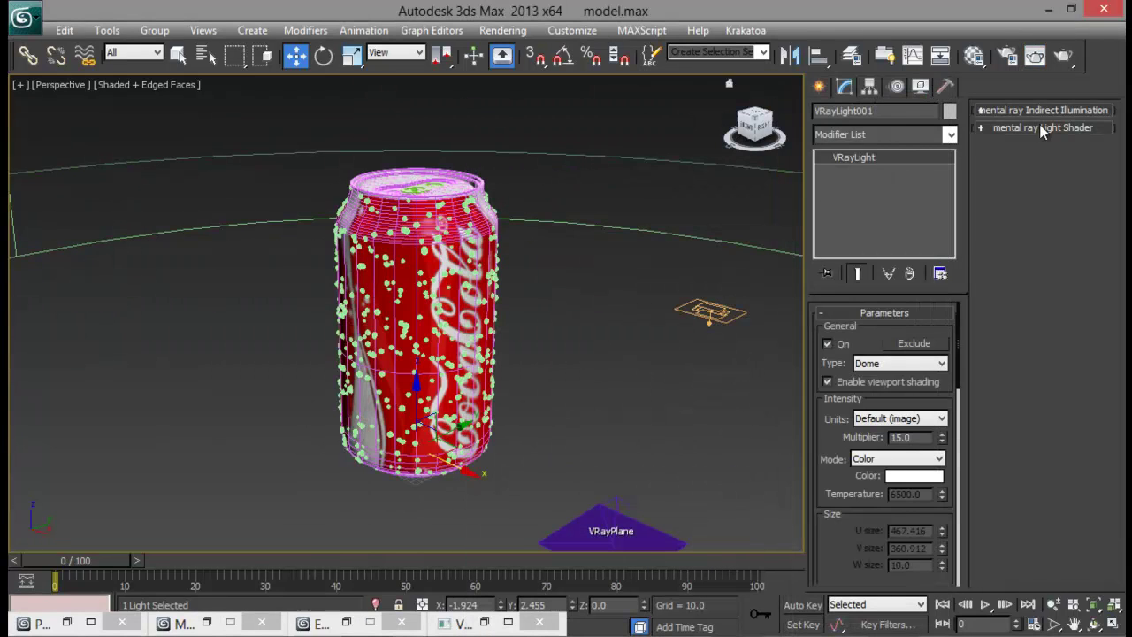
# Turn on V-Ray indirect illumination in the render setup.
pyautogui.click(1008, 55)
pyautogui.moveTo(1054, 142); pyautogui.dragTo(617, 69)
pyautogui.click(576, 95)
pyautogui.click(689, 96)
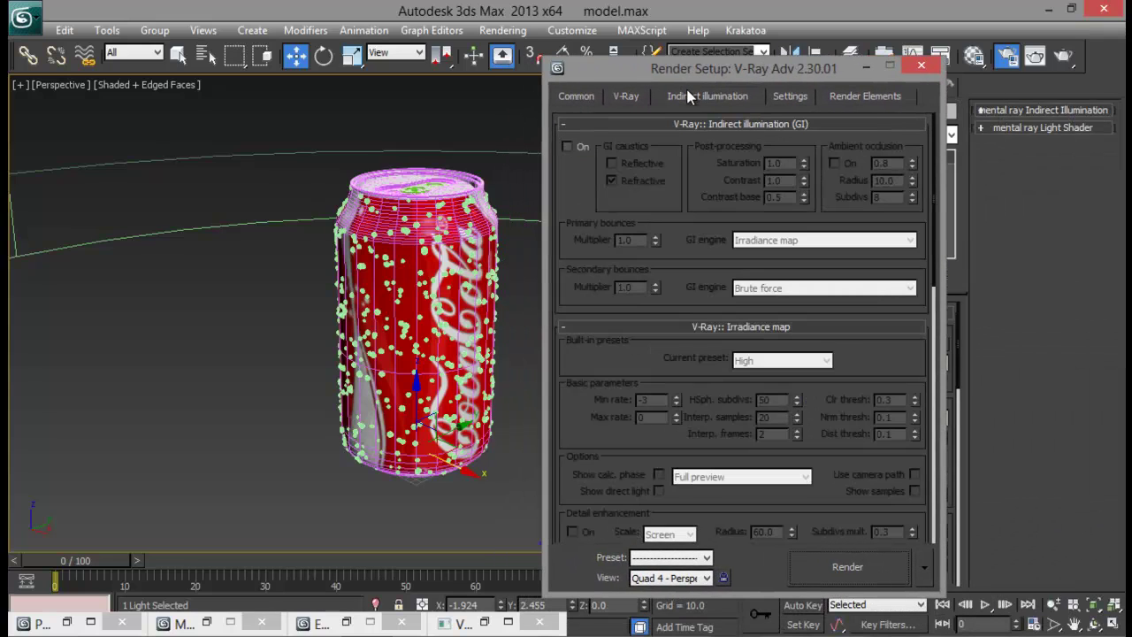
pyautogui.click(568, 146)
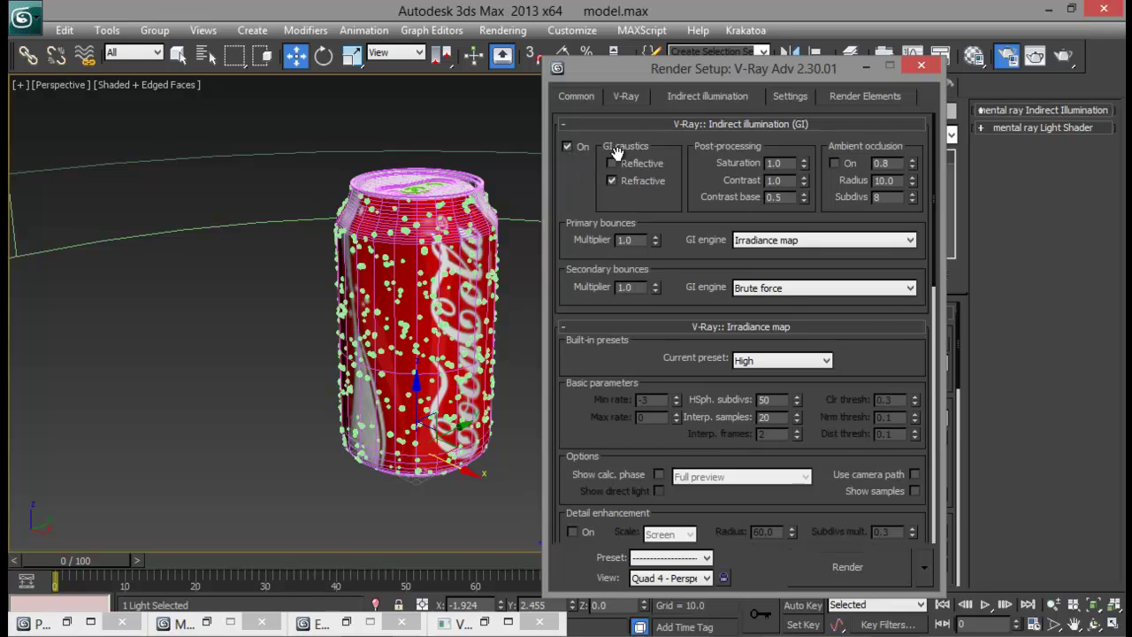
# Set the irradiance map's built-in preset to Low for a quick test render.
pyautogui.scroll(-3, 655, 207)
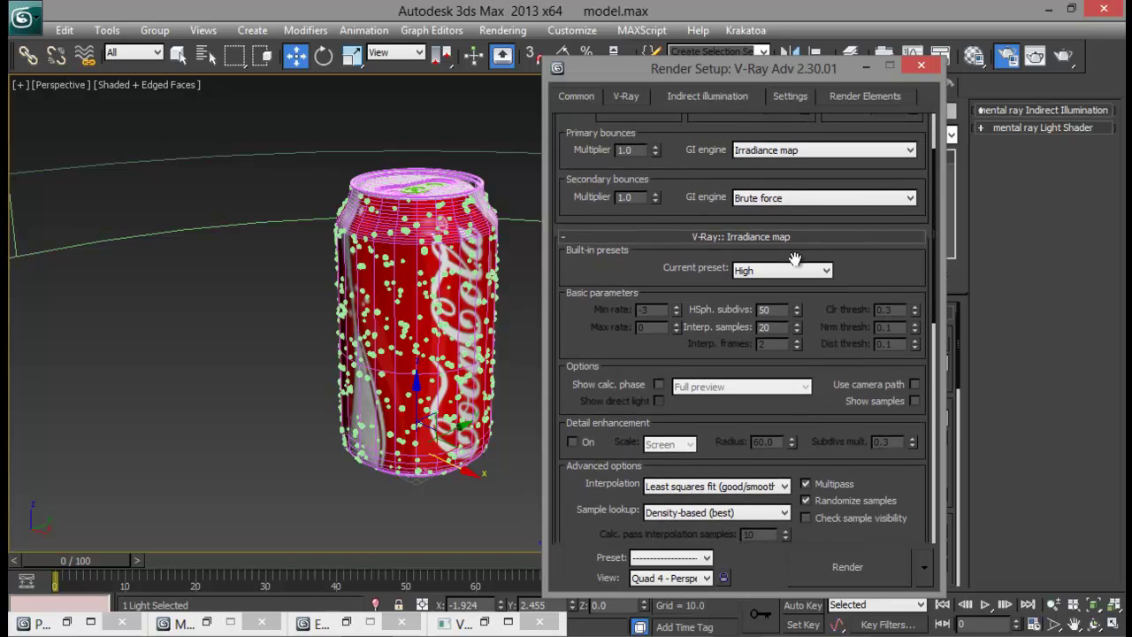
pyautogui.click(800, 270)
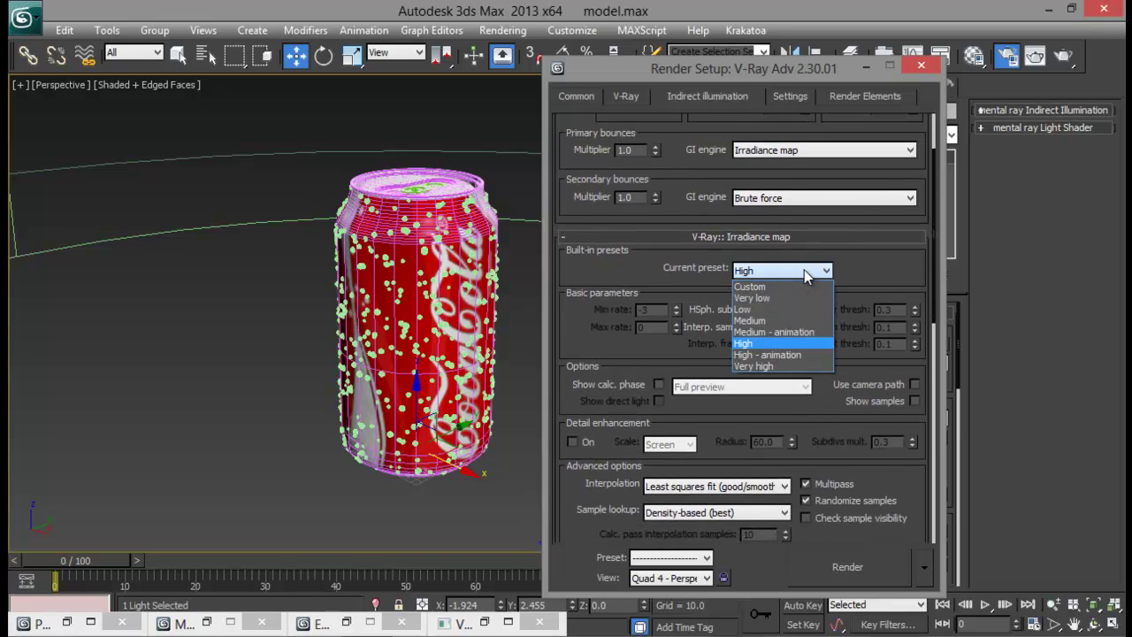
pyautogui.click(784, 309)
pyautogui.moveTo(698, 300); pyautogui.dragTo(693, 205)
pyautogui.moveTo(711, 321); pyautogui.dragTo(752, 64)
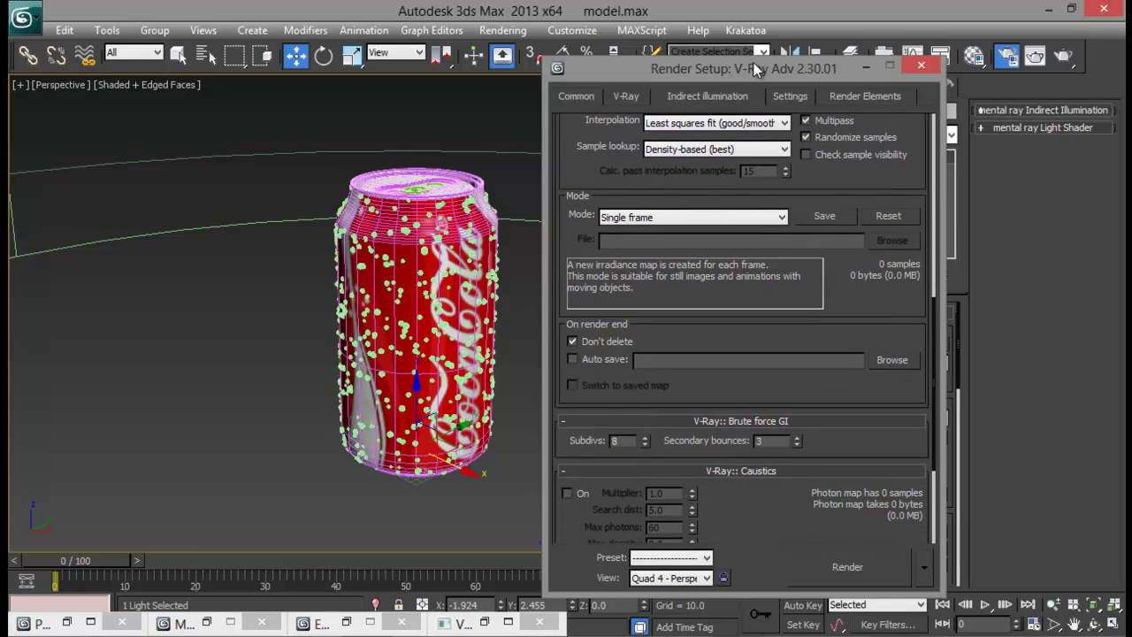
pyautogui.scroll(2, 769, 492)
# Enable V-Ray's built-in frame buffer and set the color mapping gamma to 2.2.
pyautogui.click(629, 92)
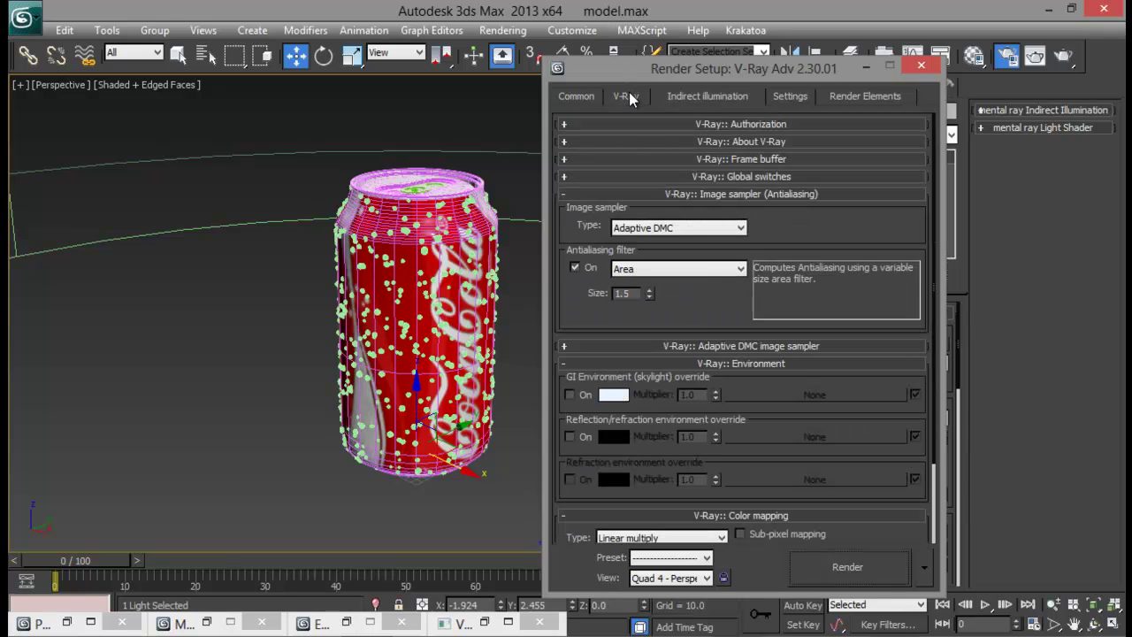
pyautogui.click(712, 157)
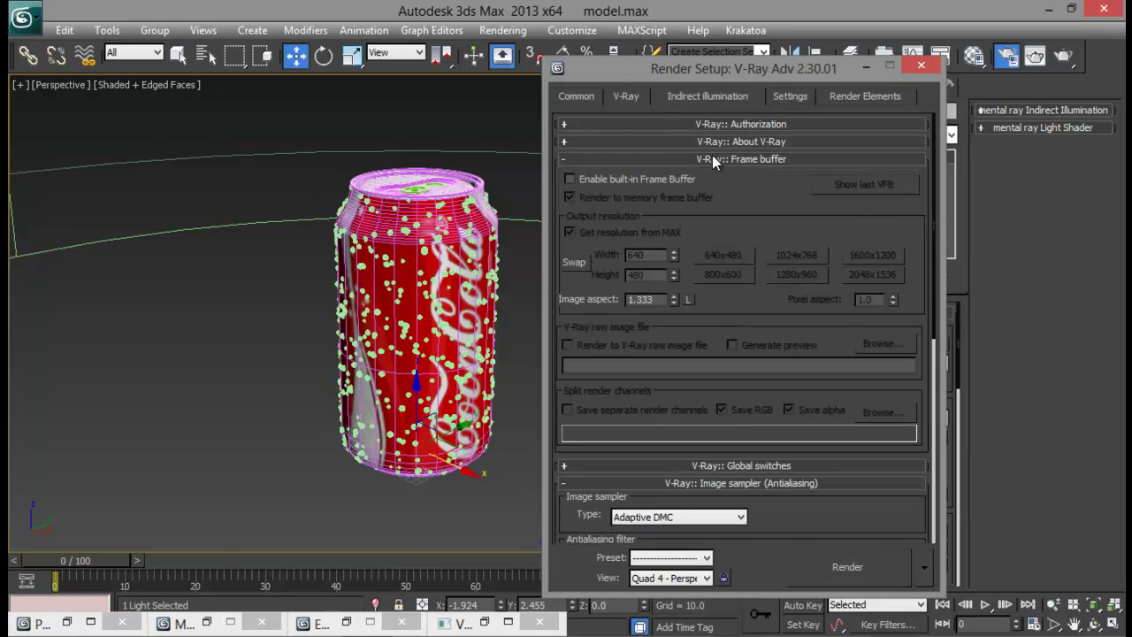
pyautogui.click(568, 179)
pyautogui.scroll(-6, 743, 354)
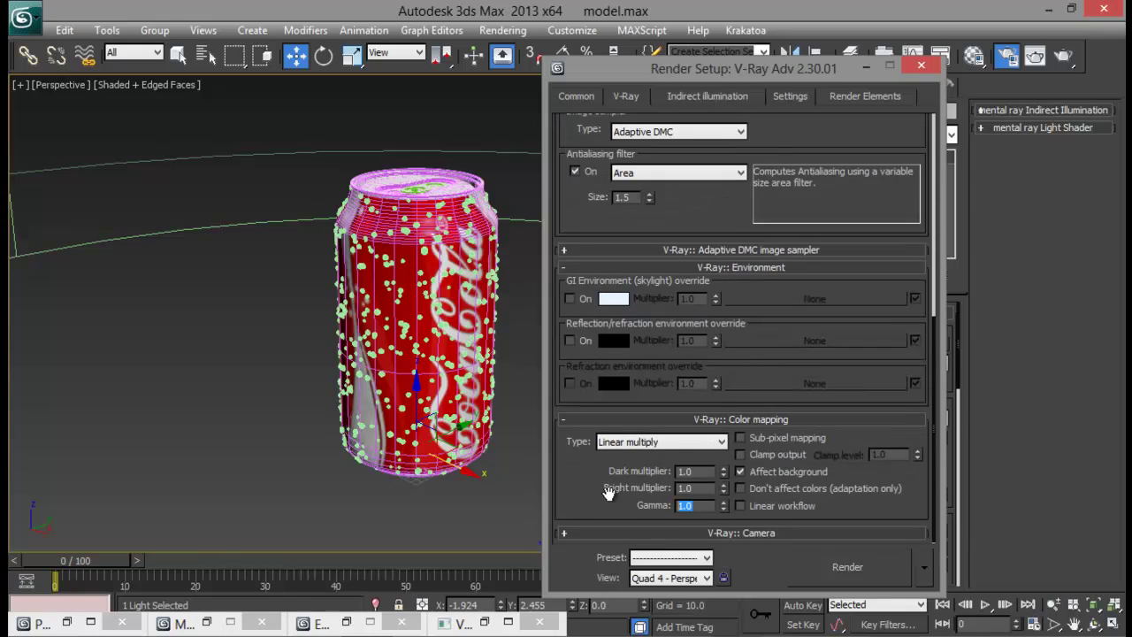
pyautogui.write('2.2')
pyautogui.scroll(1, 575, 511)
# Test-render the can in the V-Ray frame buffer, inspect the result and close the frame buffer.
pyautogui.click(852, 566)
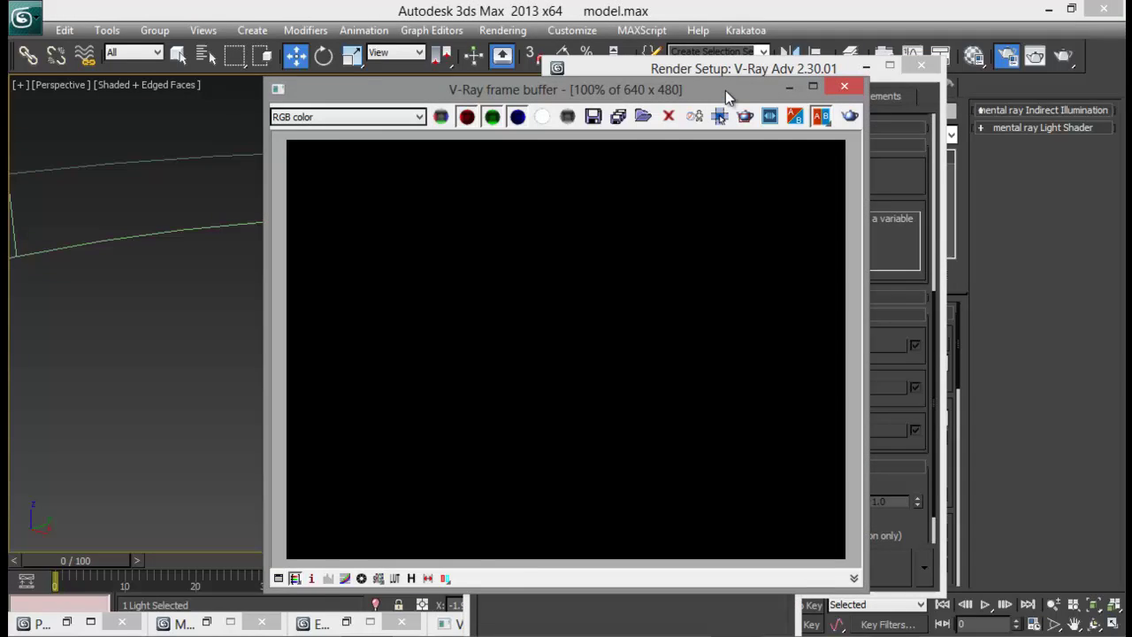
pyautogui.moveTo(725, 90); pyautogui.dragTo(850, 69)
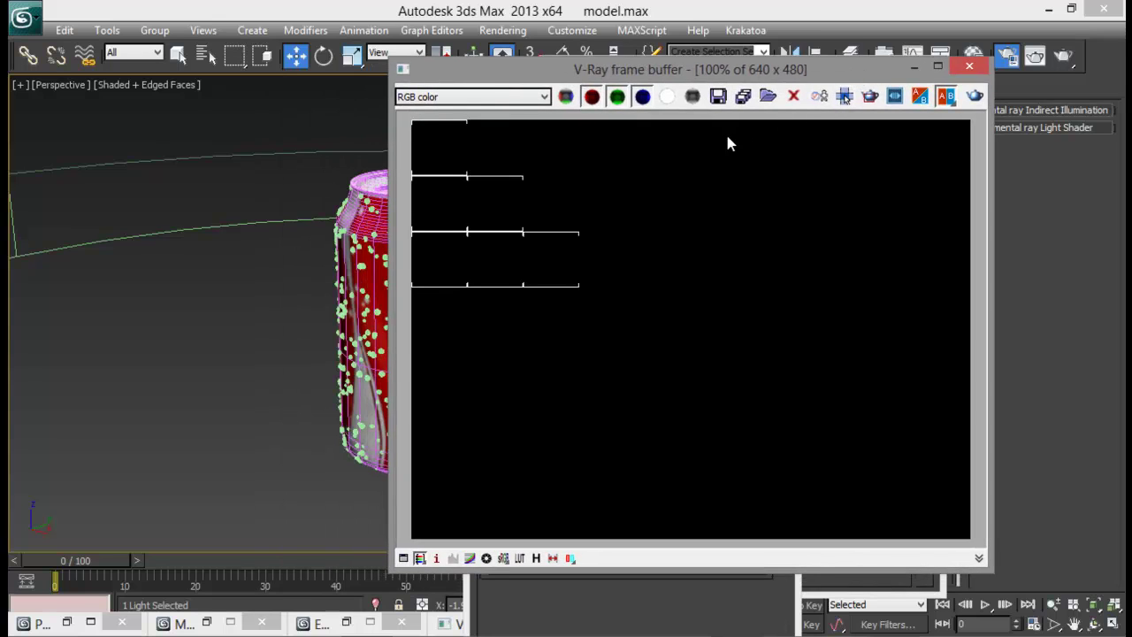
pyautogui.moveTo(726, 71); pyautogui.dragTo(268, 59)
pyautogui.moveTo(559, 126); pyautogui.dragTo(679, 106)
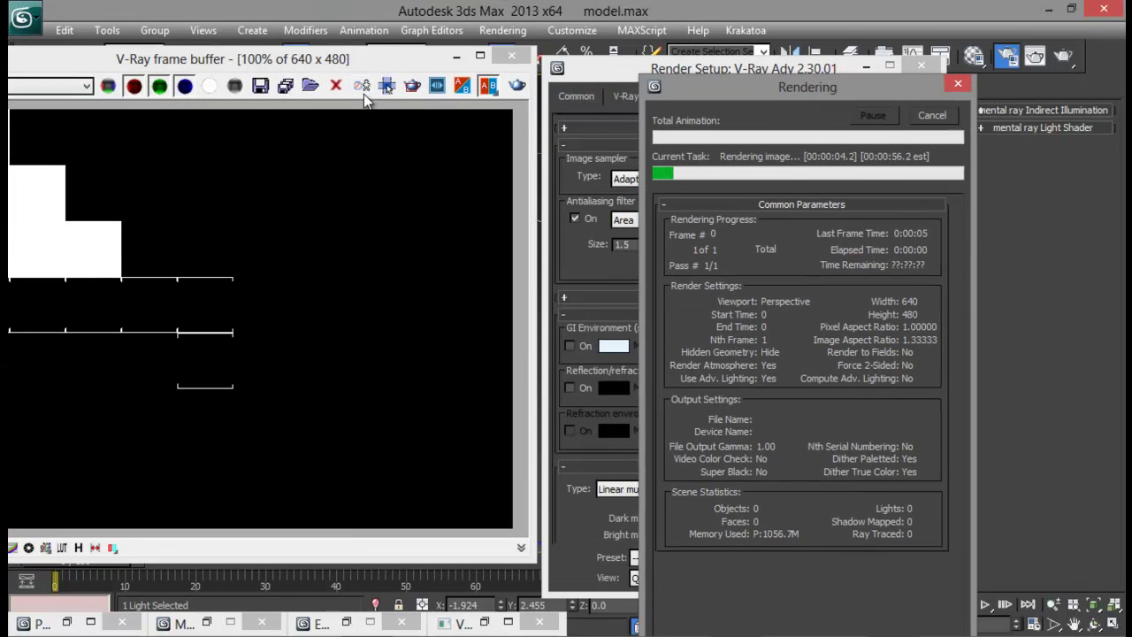
pyautogui.moveTo(345, 60); pyautogui.dragTo(435, 64)
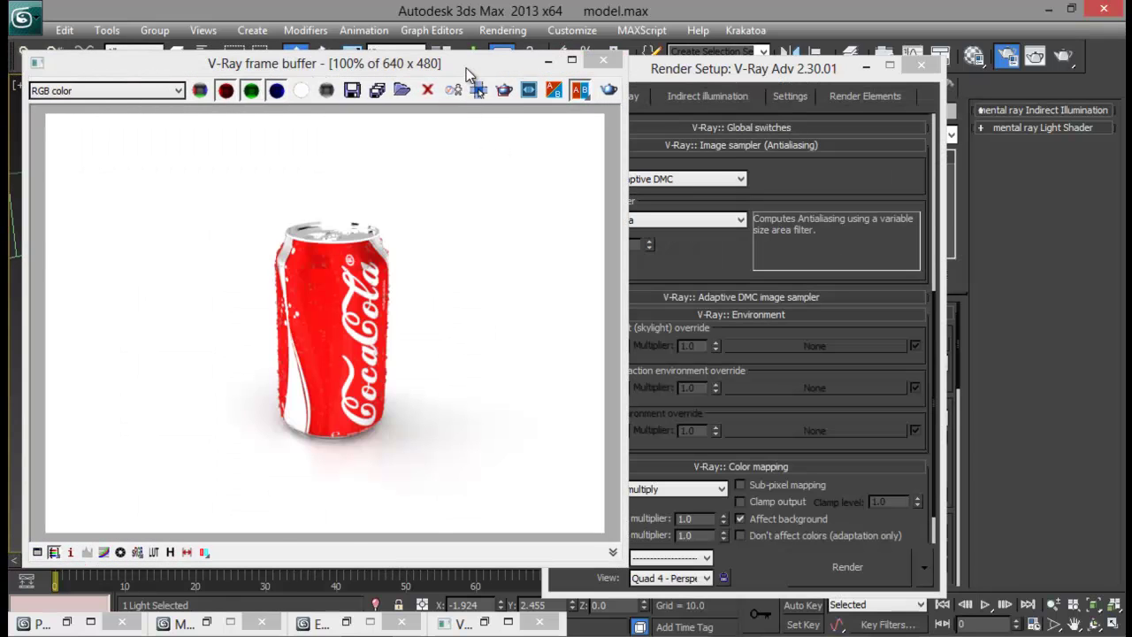
pyautogui.moveTo(466, 69); pyautogui.dragTo(539, 63)
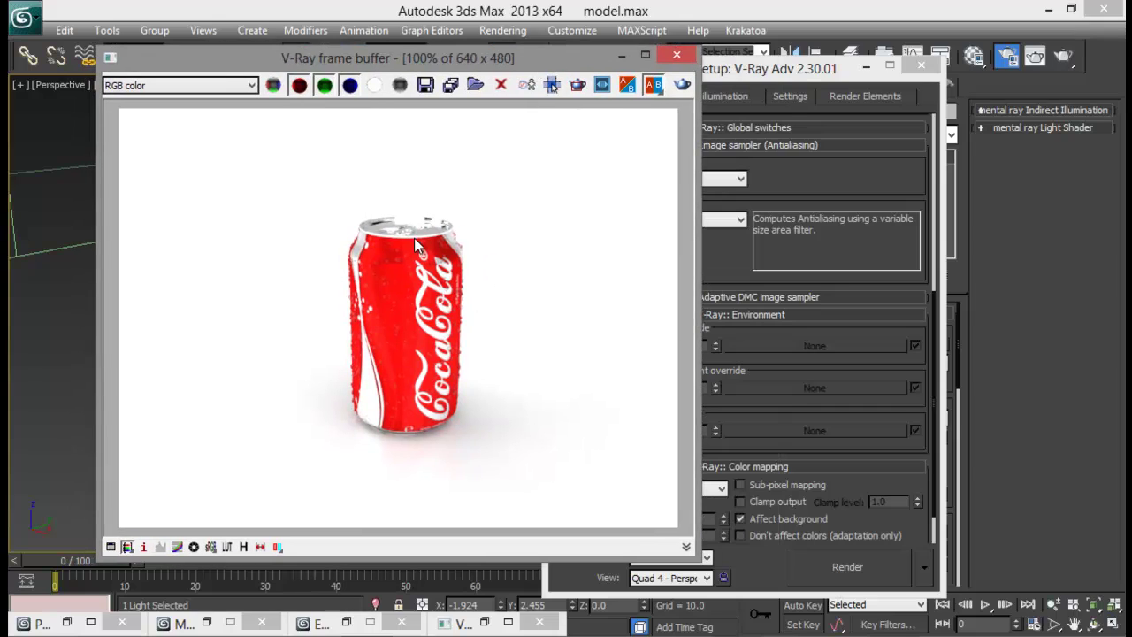
pyautogui.moveTo(439, 65); pyautogui.dragTo(428, 89)
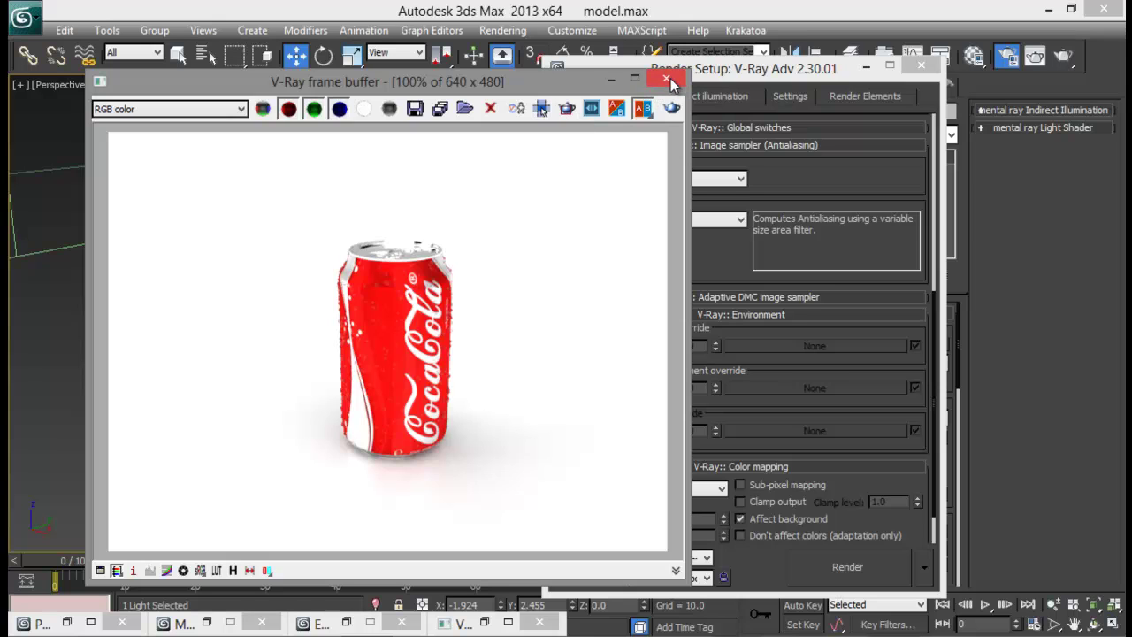
pyautogui.click(666, 79)
# Minimize the render setup and set the dome light's intensity multiplier to 10.
pyautogui.click(868, 66)
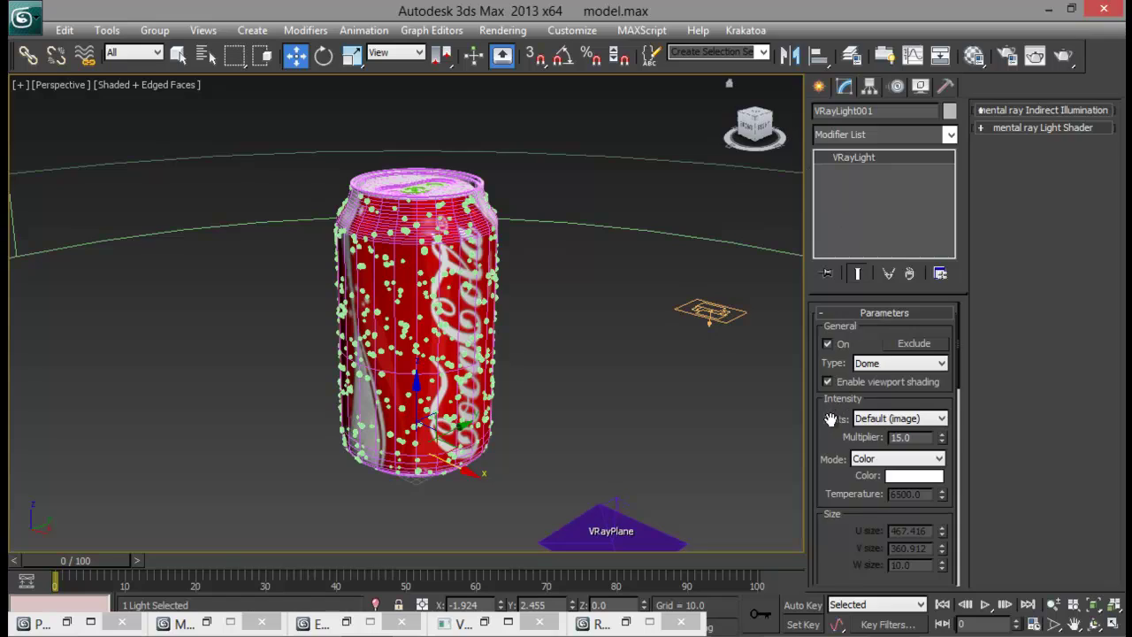
pyautogui.scroll(-2, 840, 411)
pyautogui.moveTo(911, 394); pyautogui.dragTo(849, 391)
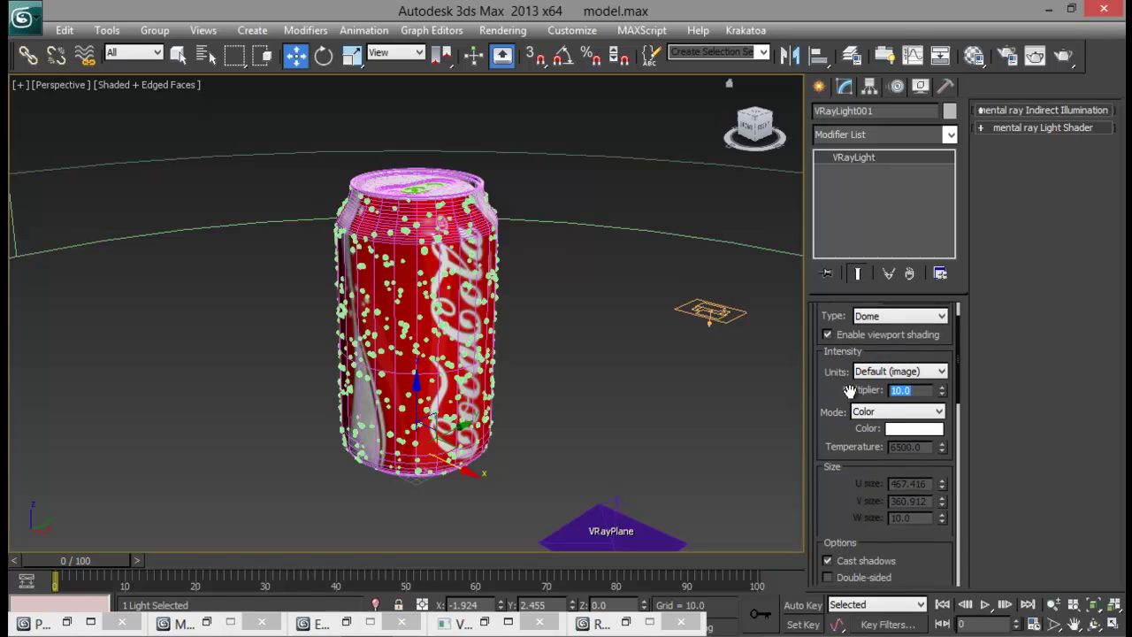
pyautogui.scroll(-6, 837, 345)
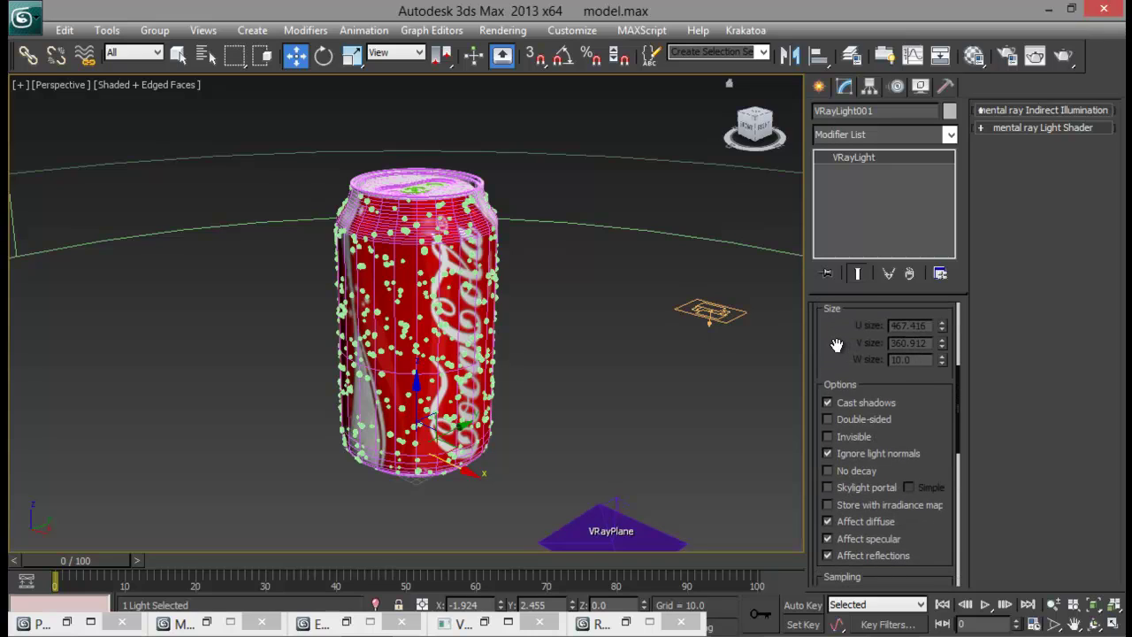
pyautogui.moveTo(836, 345); pyautogui.dragTo(857, 615)
pyautogui.keyDown('alt'); pyautogui.moveTo(552, 352); pyautogui.dragTo(546, 350, button='middle'); pyautogui.keyUp('alt')
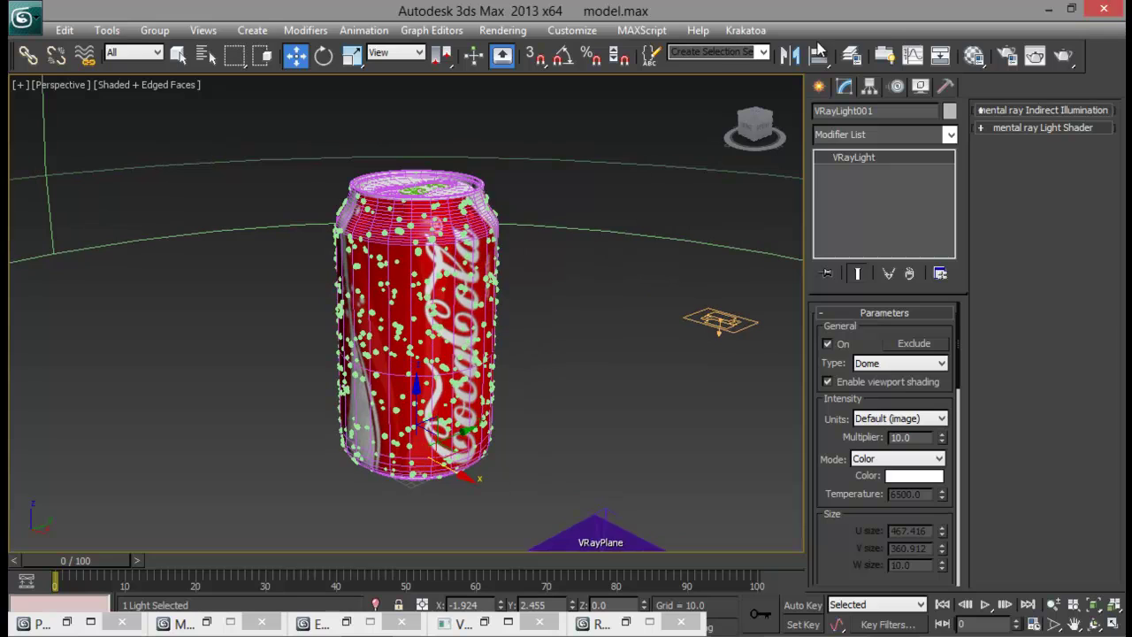
# Open the material editor and review the reflection and refraction settings of the 03 - Default material.
pyautogui.click(974, 54)
pyautogui.moveTo(218, 54); pyautogui.dragTo(797, 68)
pyautogui.click(727, 117)
pyautogui.moveTo(782, 429); pyautogui.dragTo(780, 379)
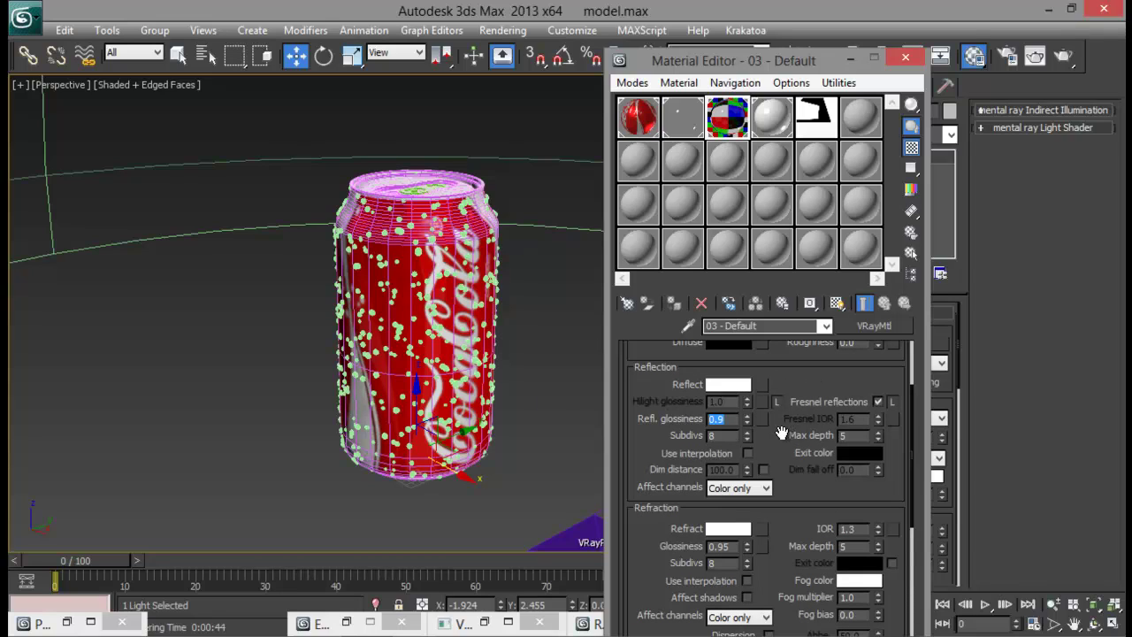
pyautogui.moveTo(771, 444); pyautogui.dragTo(759, 444)
pyautogui.moveTo(705, 370); pyautogui.dragTo(698, 388)
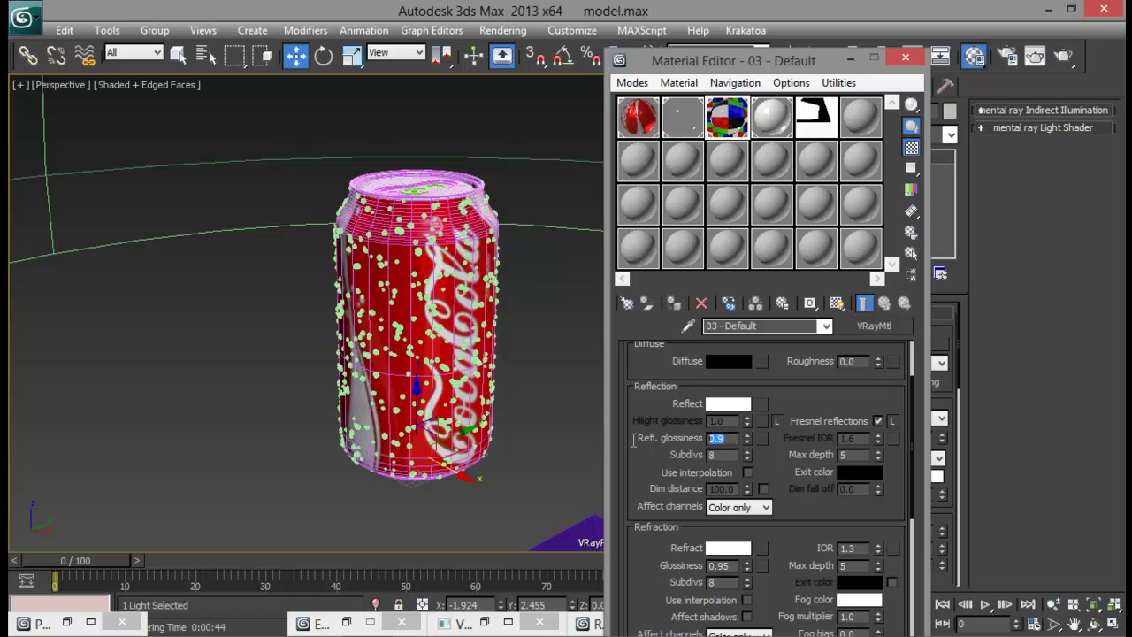
pyautogui.moveTo(697, 388)
pyautogui.mouseDown()
pyautogui.moveTo(697, 405)
pyautogui.moveTo(698, 388)
pyautogui.mouseUp()
pyautogui.scroll(-2, 780, 389)
pyautogui.scroll(-2, 779, 416)
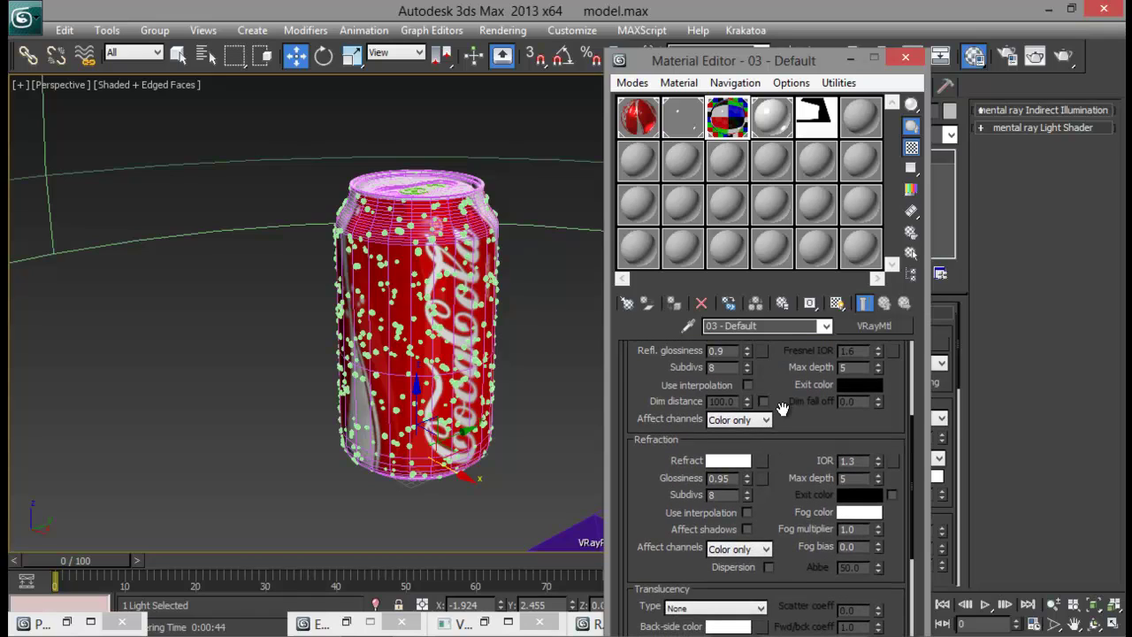
pyautogui.moveTo(778, 403); pyautogui.dragTo(769, 487)
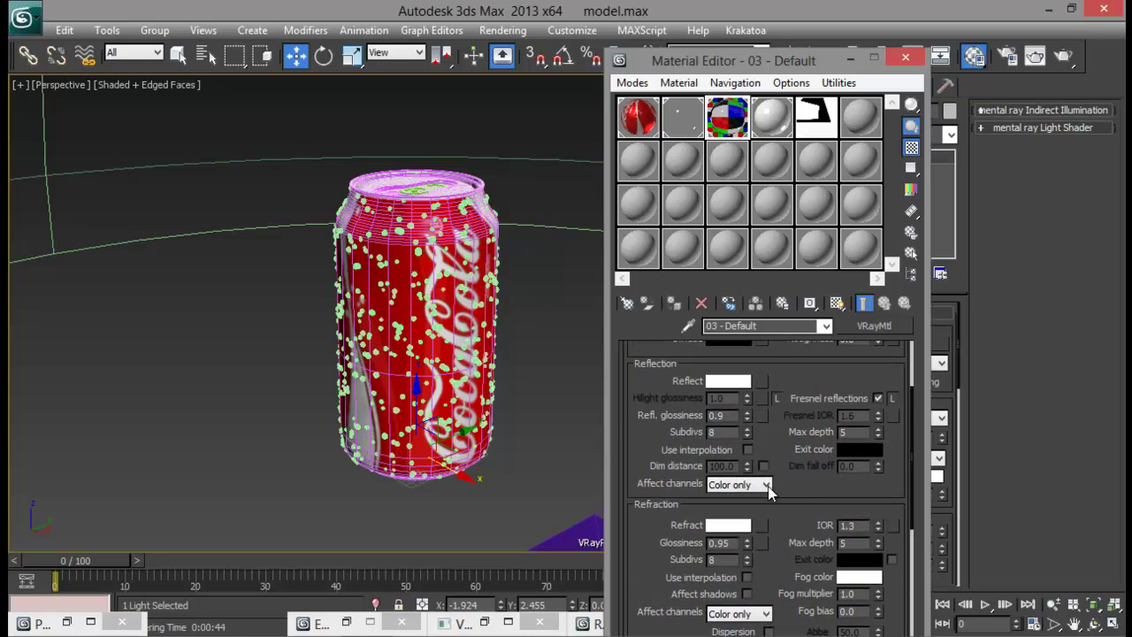
# Darken the reflection color of the can's 01 - Default material, set its reflection glossiness to 0.75 and minimize the material editor.
pyautogui.click(649, 128)
pyautogui.scroll(-1, 796, 430)
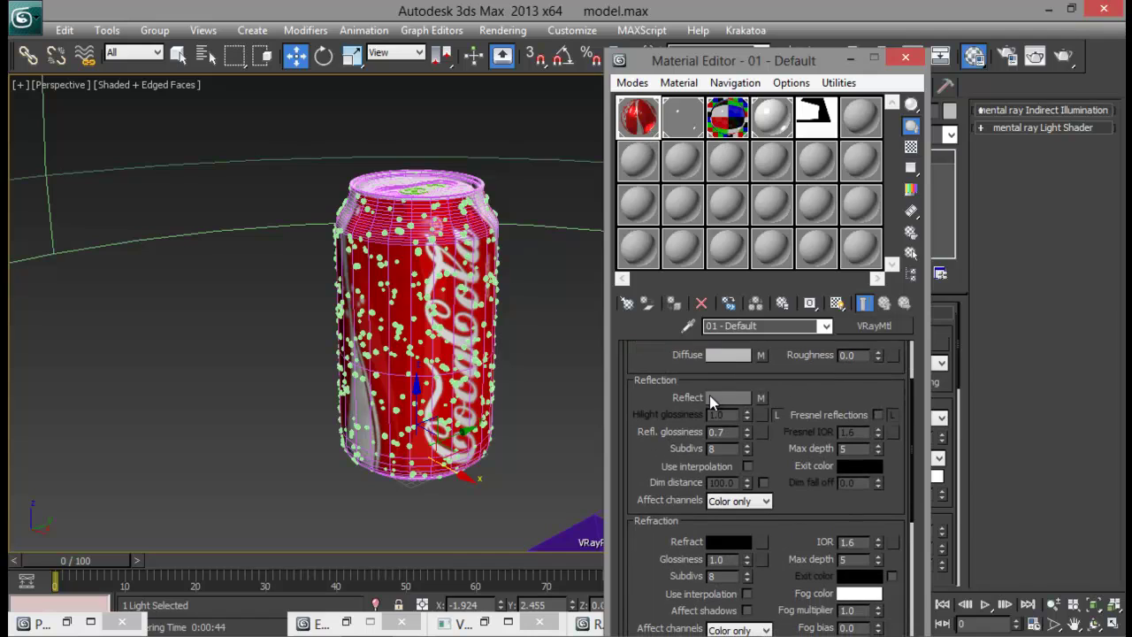
pyautogui.click(721, 398)
pyautogui.moveTo(518, 136); pyautogui.dragTo(515, 119)
pyautogui.click(660, 257)
pyautogui.scroll(-1, 794, 353)
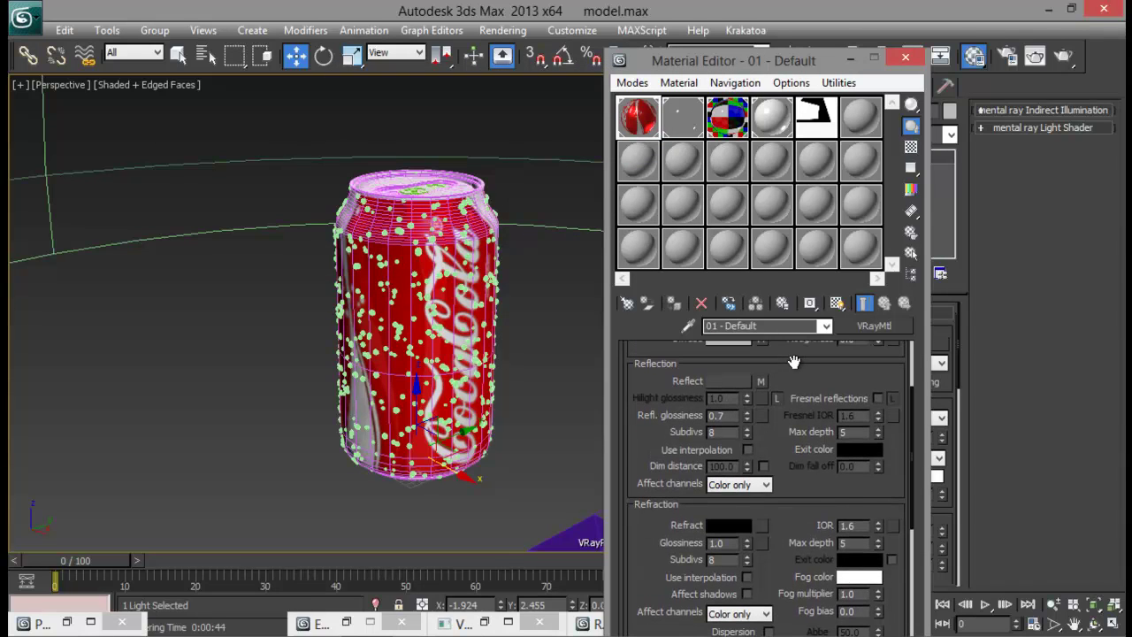
pyautogui.doubleClick(720, 416)
pyautogui.write('0.75')
pyautogui.press('Return')
pyautogui.moveTo(796, 66); pyautogui.dragTo(620, 67)
pyautogui.click(663, 60)
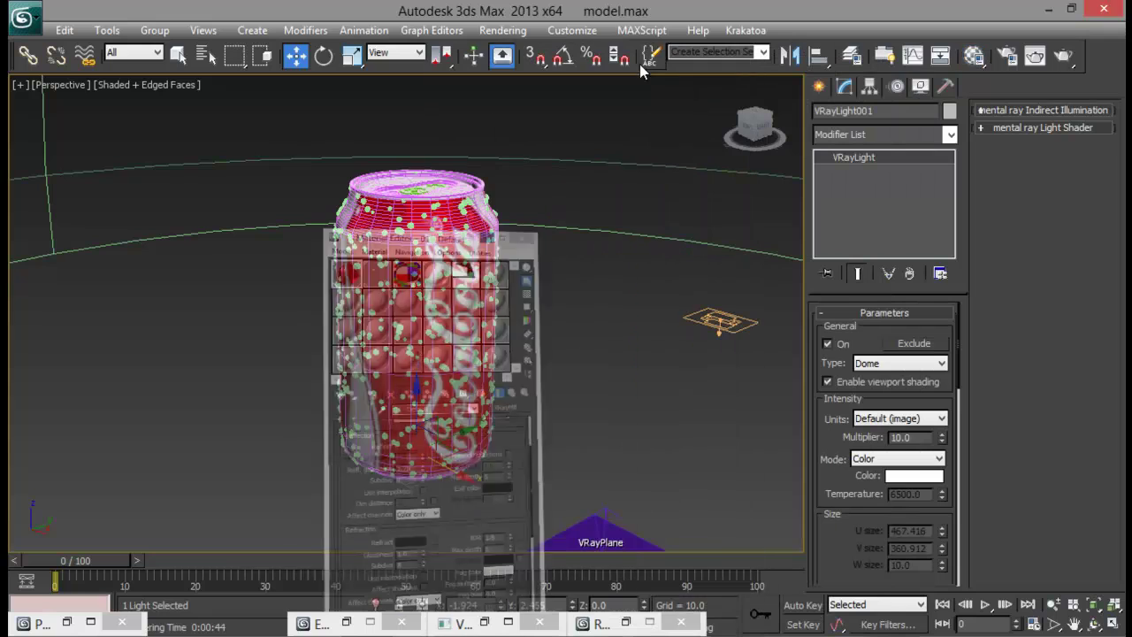
# Reopen the render setup and check the available output size presets in the common settings.
pyautogui.click(1007, 54)
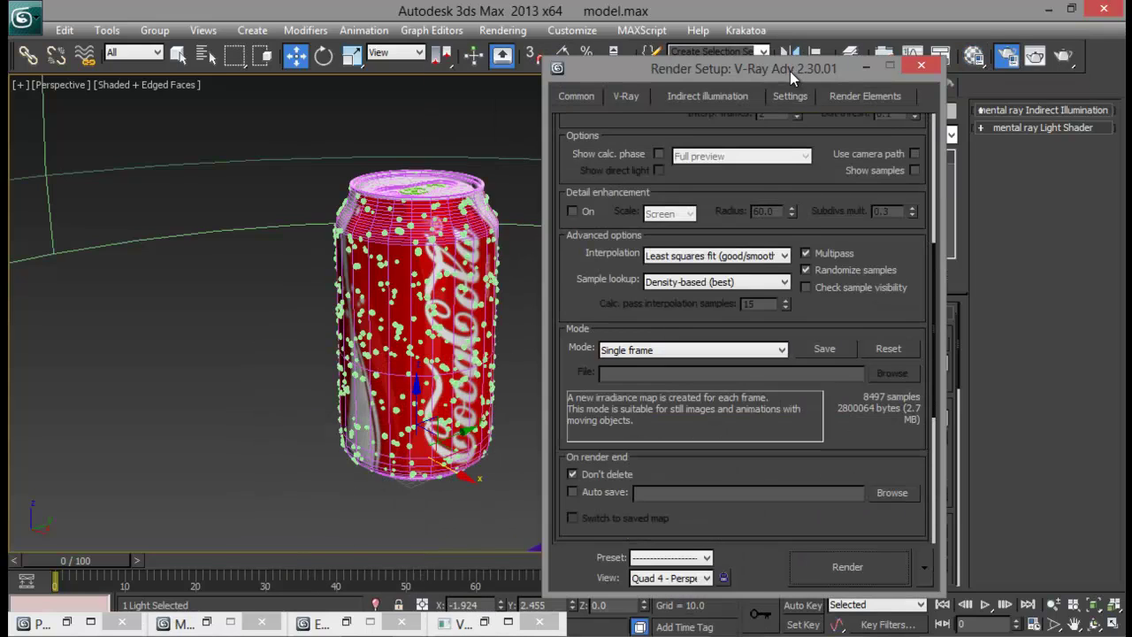
pyautogui.moveTo(790, 71); pyautogui.dragTo(859, 28)
pyautogui.click(642, 54)
pyautogui.scroll(-2, 750, 193)
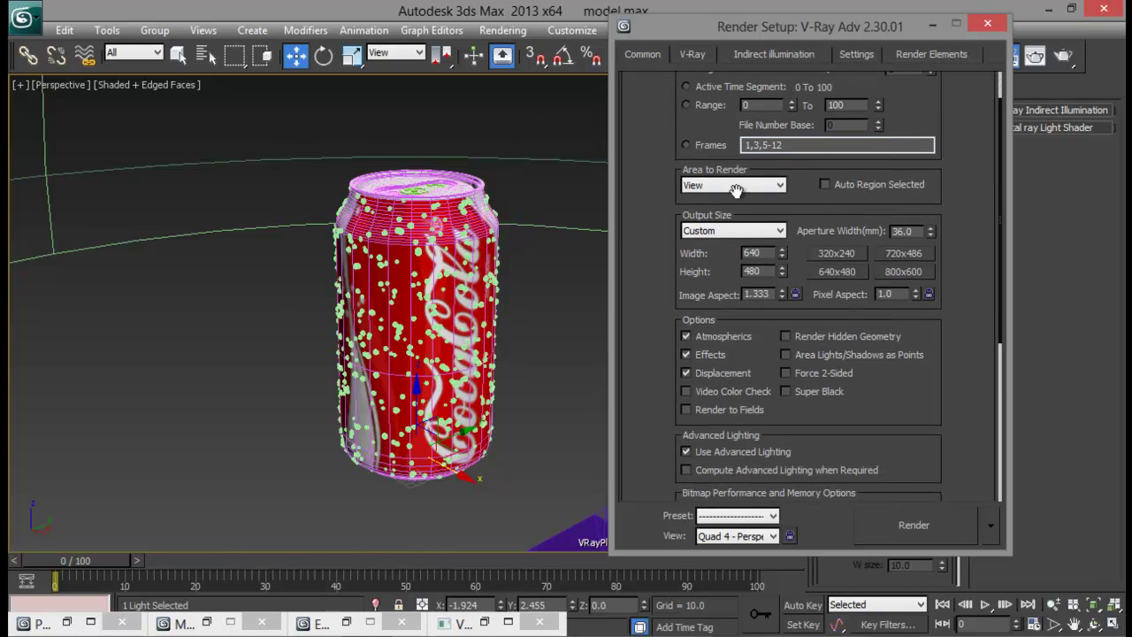
pyautogui.click(756, 230)
pyautogui.click(759, 231)
# Turn on the irradiance map's detail enhancement and the indirect illumination's ambient occlusion.
pyautogui.click(726, 56)
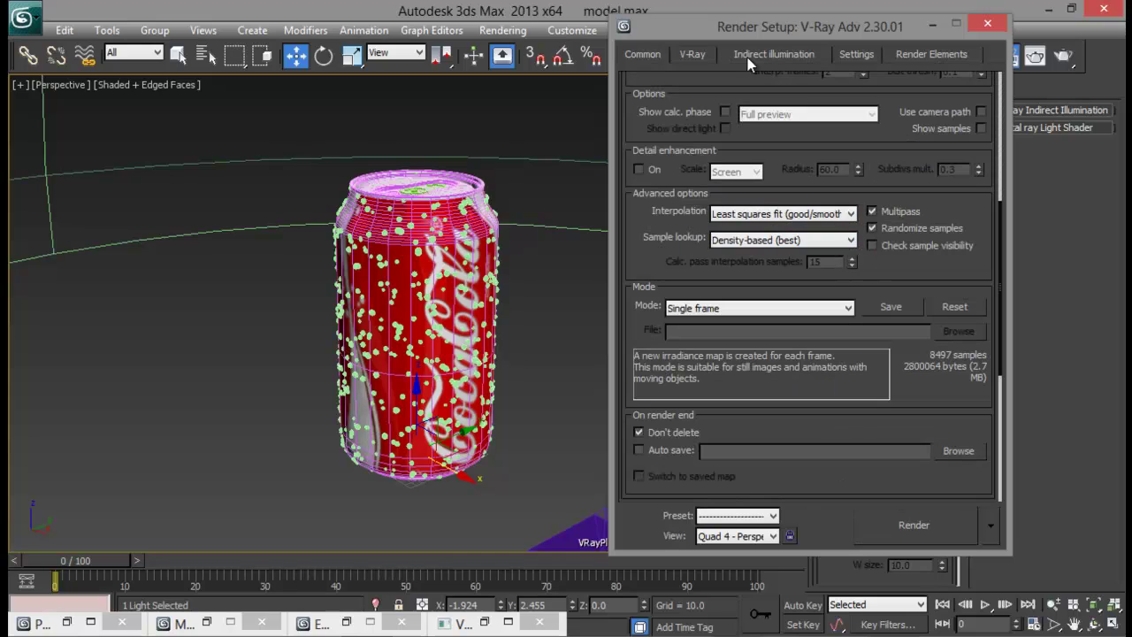
pyautogui.scroll(3, 669, 199)
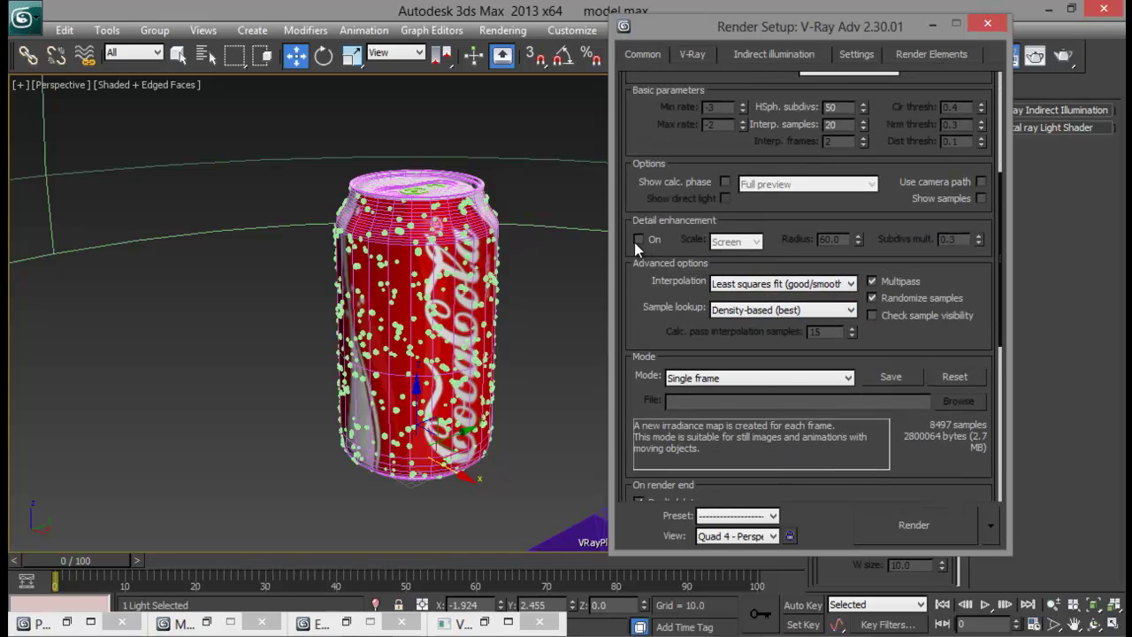
pyautogui.click(638, 240)
pyautogui.scroll(10, 654, 239)
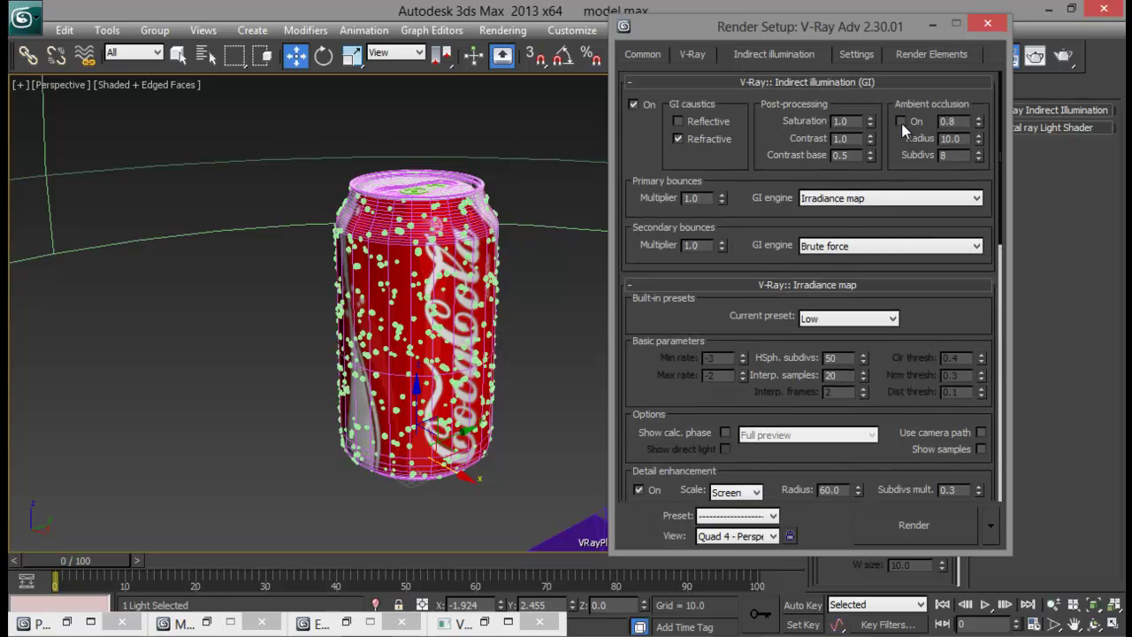
# Set the irradiance map's built-in preset to High and review its parameters.
pyautogui.click(879, 320)
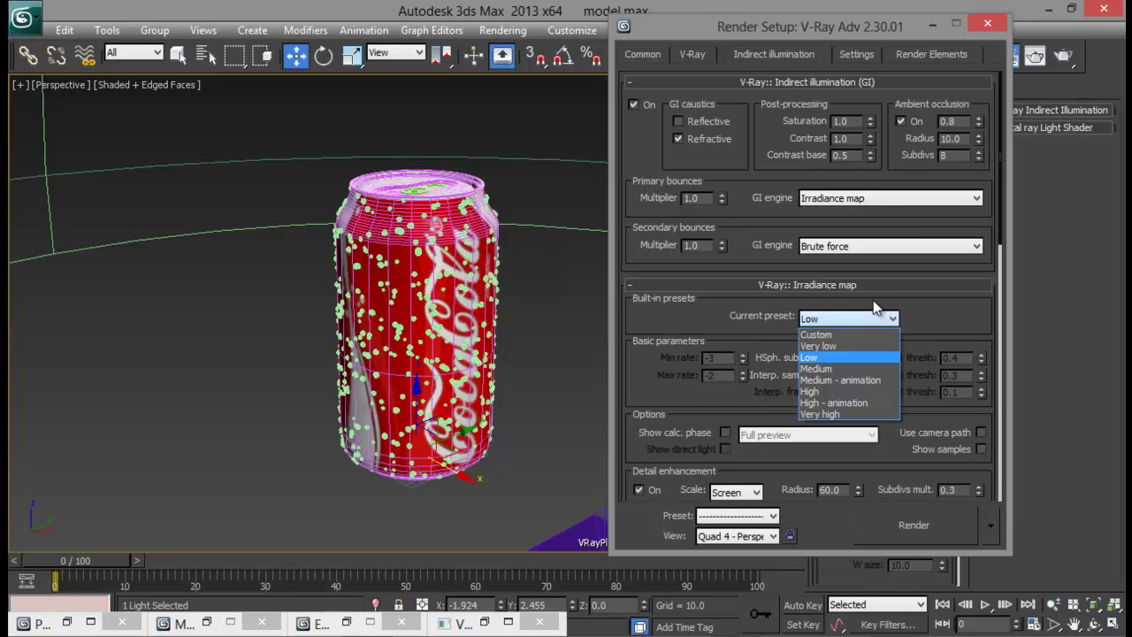
pyautogui.click(831, 395)
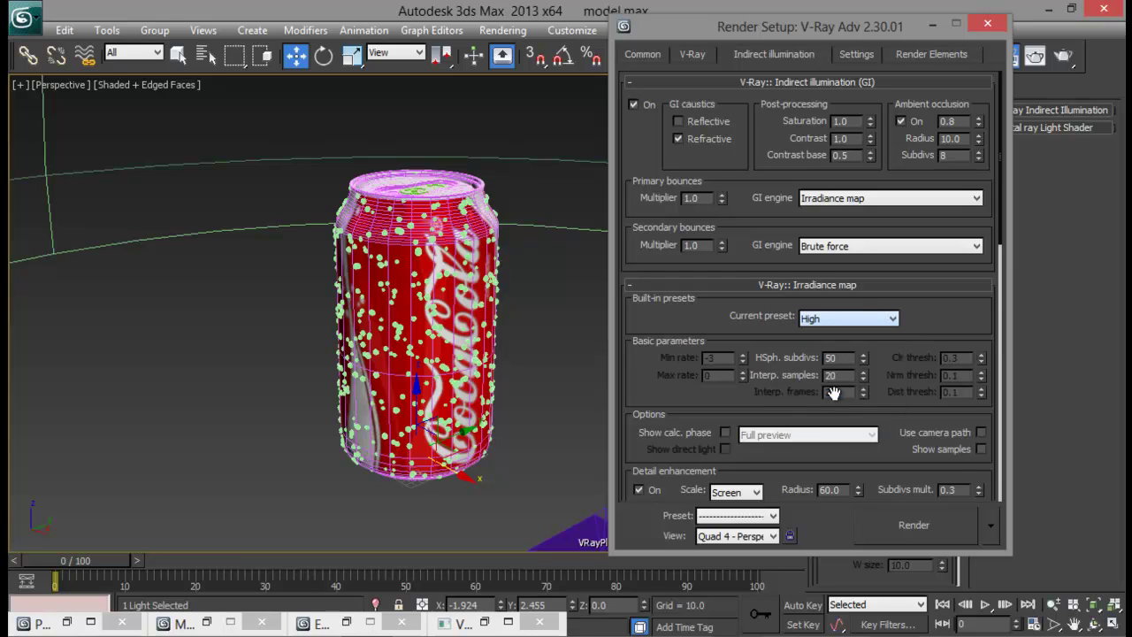
pyautogui.scroll(-5, 925, 348)
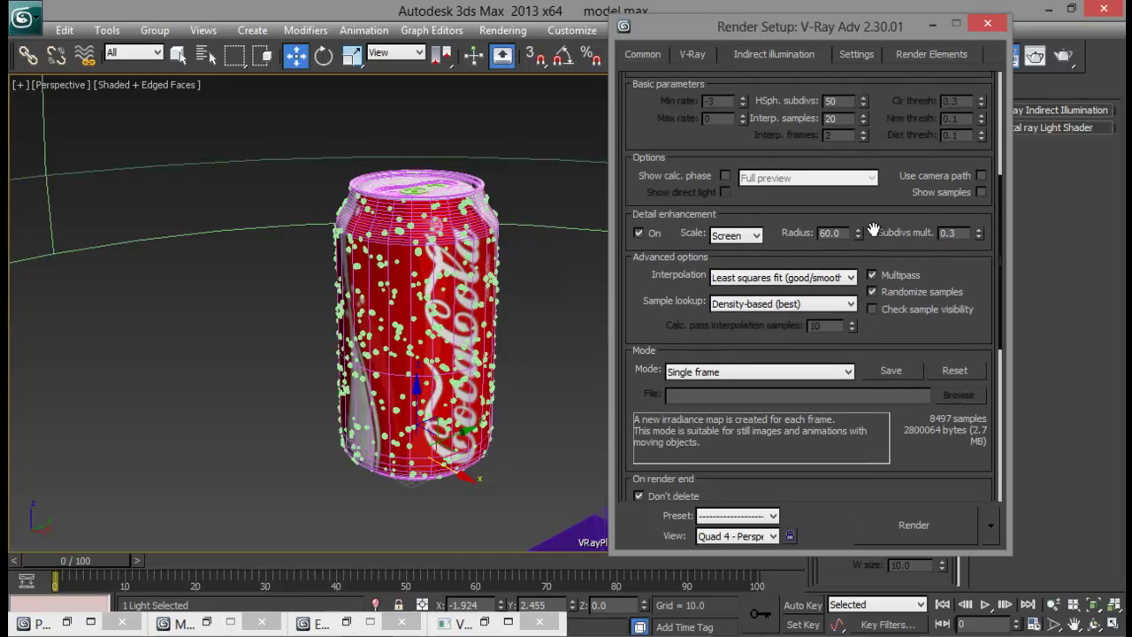
pyautogui.scroll(5, 871, 231)
# Render the perspective view with the new settings and place the frame buffer beside the viewport's can for inspection.
pyautogui.moveTo(843, 29); pyautogui.dragTo(788, 16)
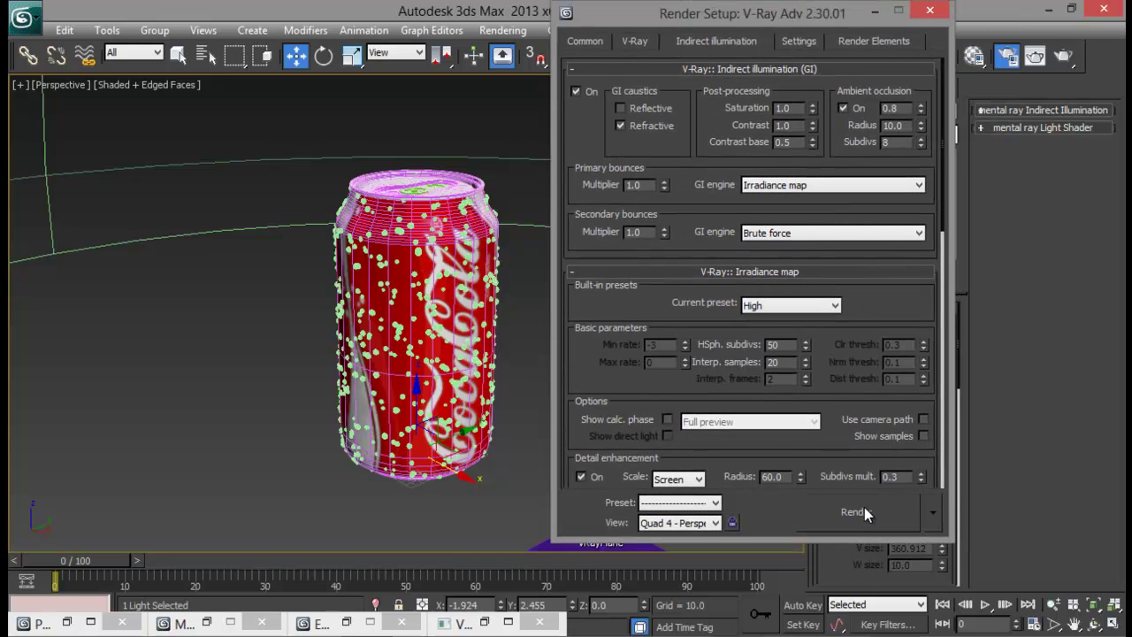
pyautogui.click(864, 506)
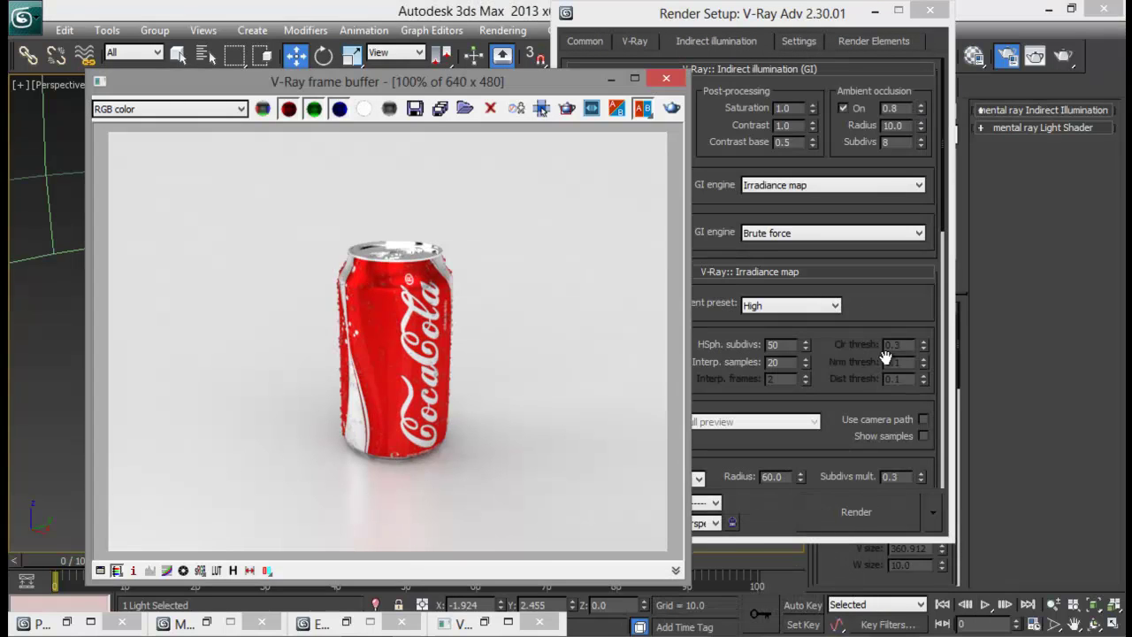
pyautogui.moveTo(554, 92); pyautogui.dragTo(972, 53)
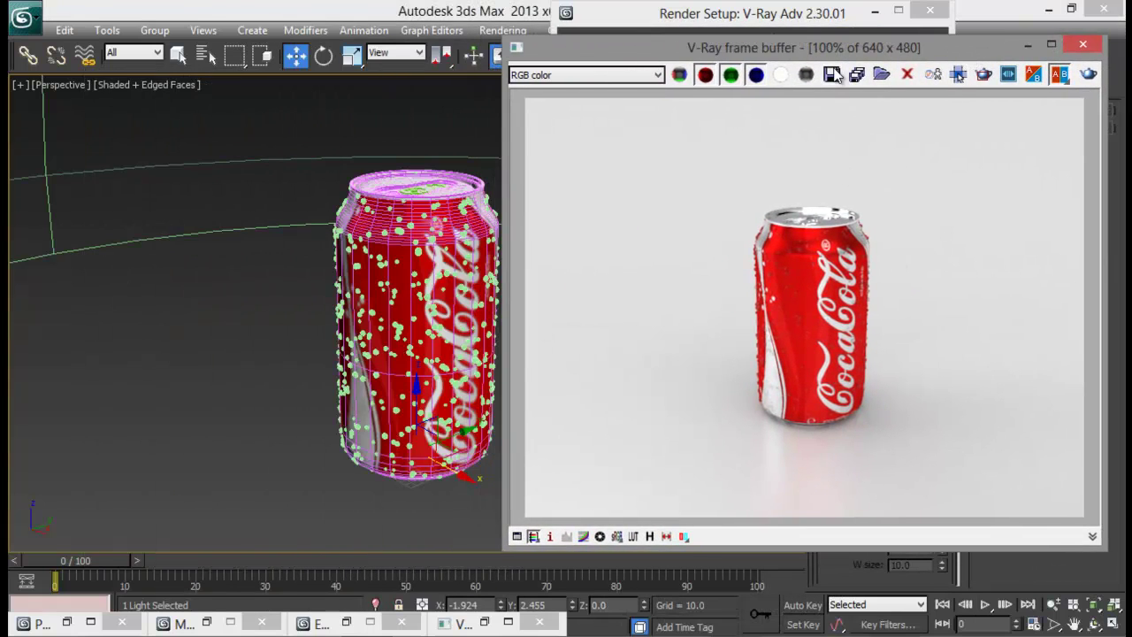
pyautogui.moveTo(844, 53)
pyautogui.mouseDown()
pyautogui.moveTo(807, 53)
pyautogui.moveTo(836, 55)
pyautogui.mouseUp()
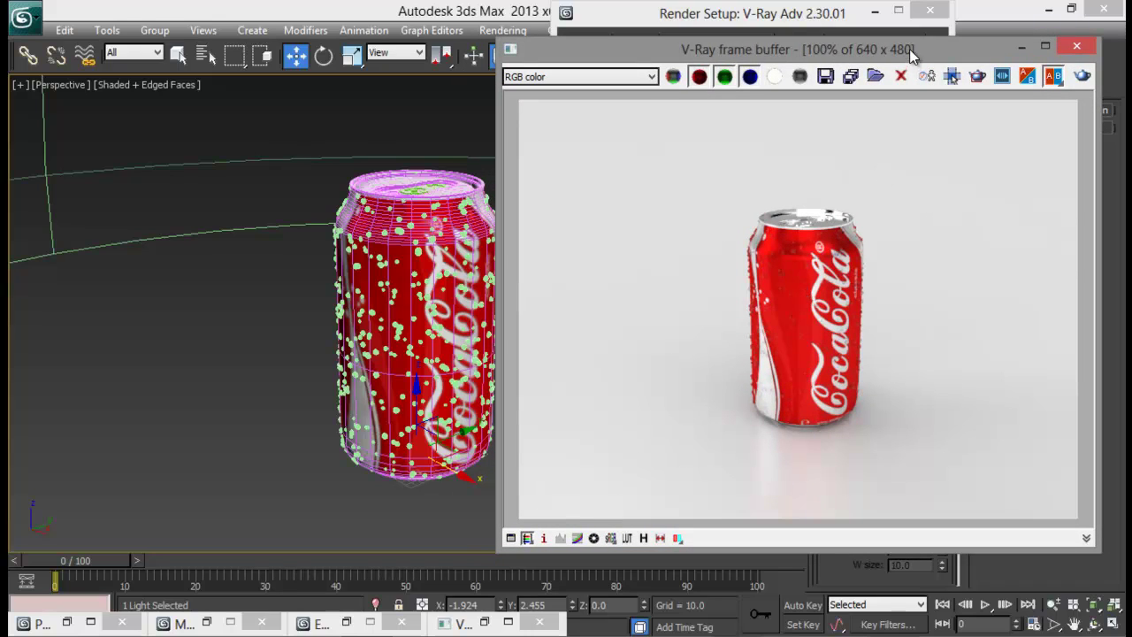
# Enlarge the V-Ray frame buffer and inspect the rendered can's droplets at 200% and 100% magnification.
pyautogui.moveTo(909, 49); pyautogui.dragTo(670, 97)
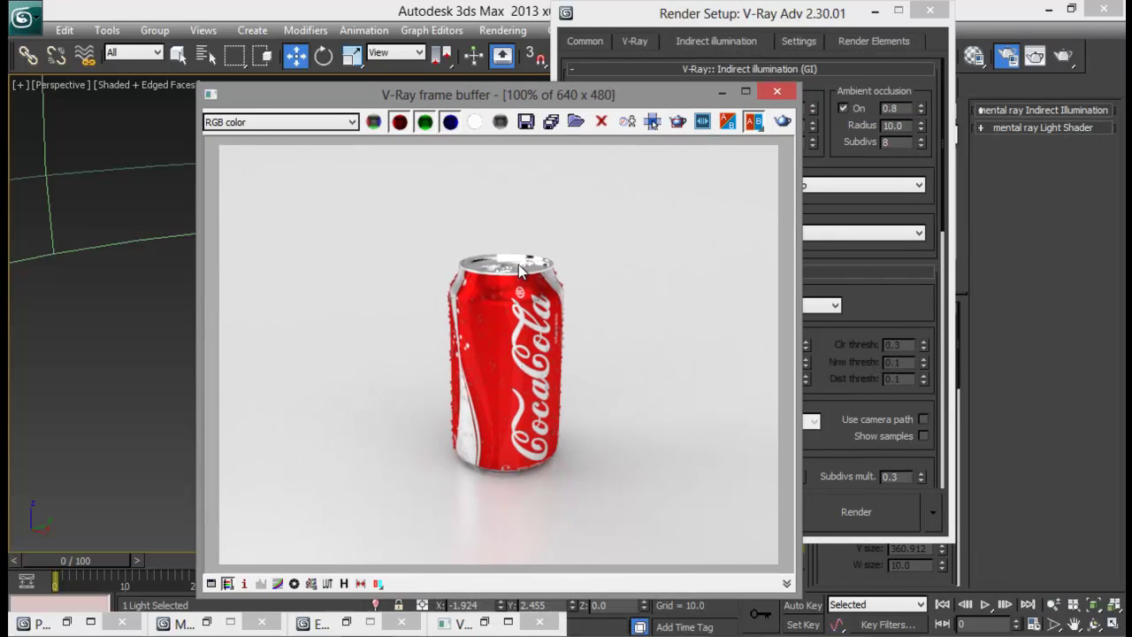
pyautogui.moveTo(575, 94); pyautogui.dragTo(511, 43)
pyautogui.moveTo(725, 538); pyautogui.dragTo(842, 581)
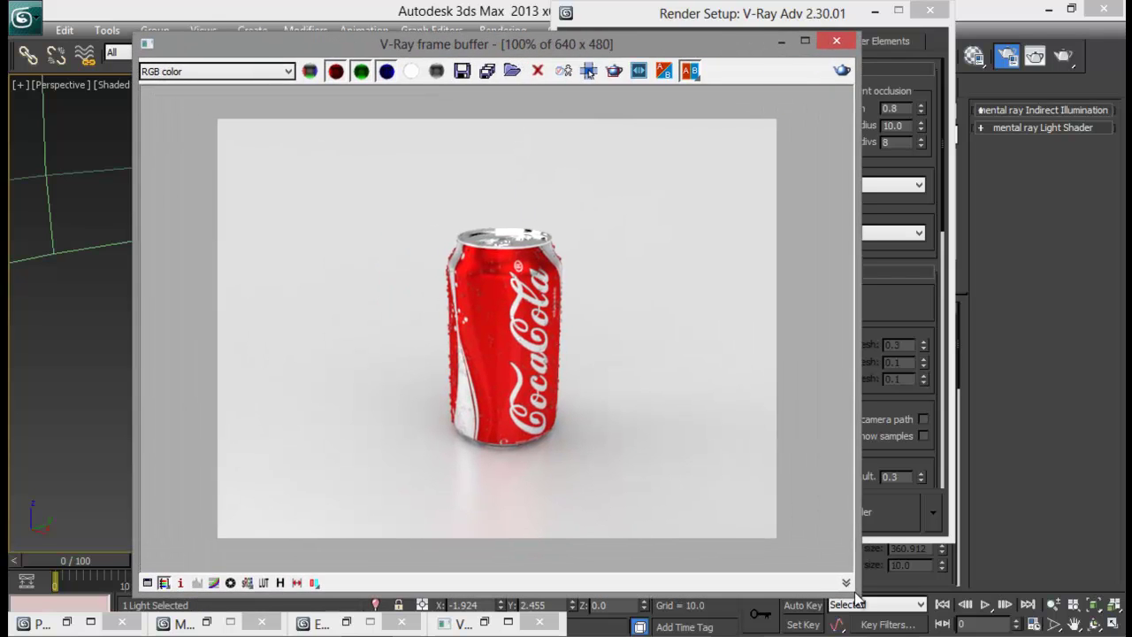
pyautogui.scroll(2, 533, 320)
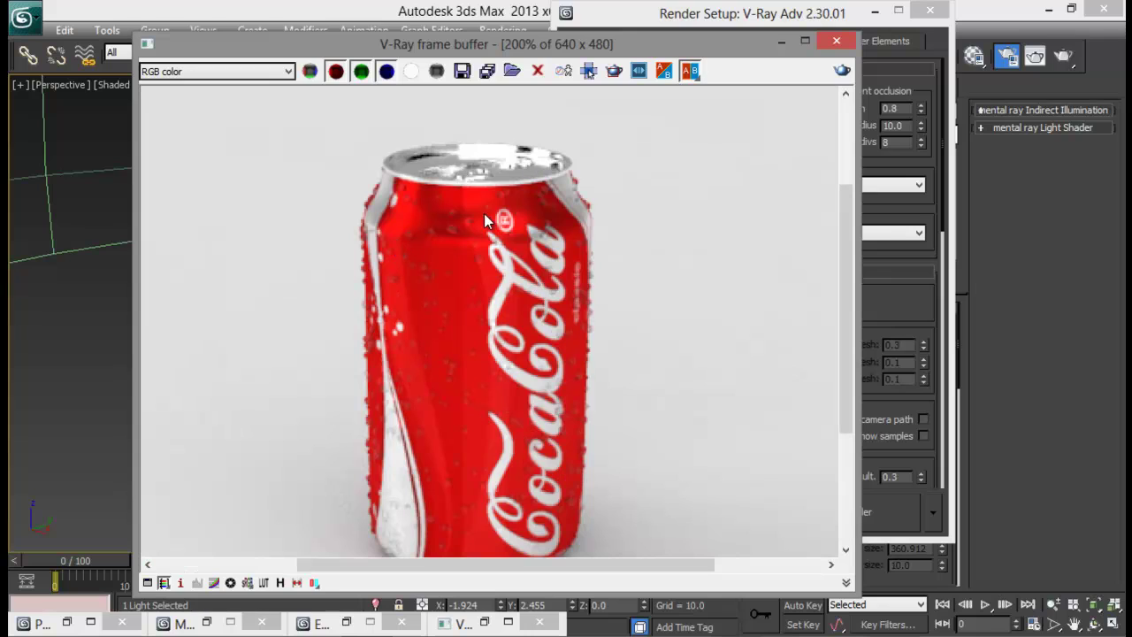
pyautogui.scroll(-2, 456, 197)
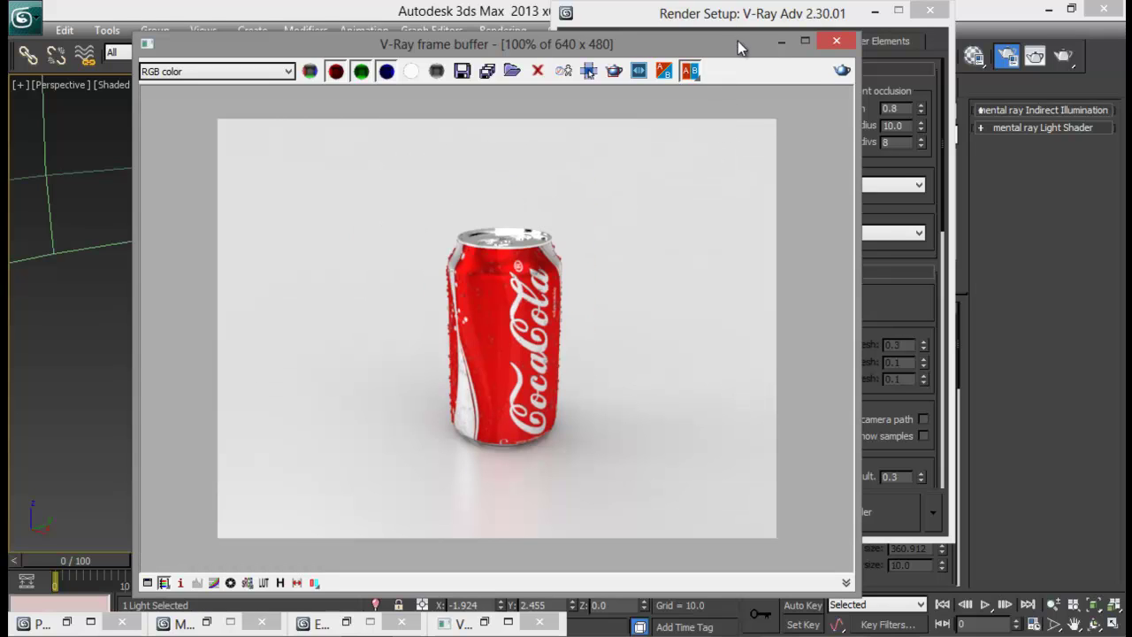
# Put away the frame buffer and render setup windows and examine the droplet-covered can from different sides in the perspective view.
pyautogui.moveTo(741, 42); pyautogui.dragTo(593, 51)
pyautogui.click(679, 47)
pyautogui.click(929, 10)
pyautogui.keyDown('alt'); pyautogui.moveTo(578, 220); pyautogui.dragTo(464, 225, button='middle'); pyautogui.keyUp('alt')
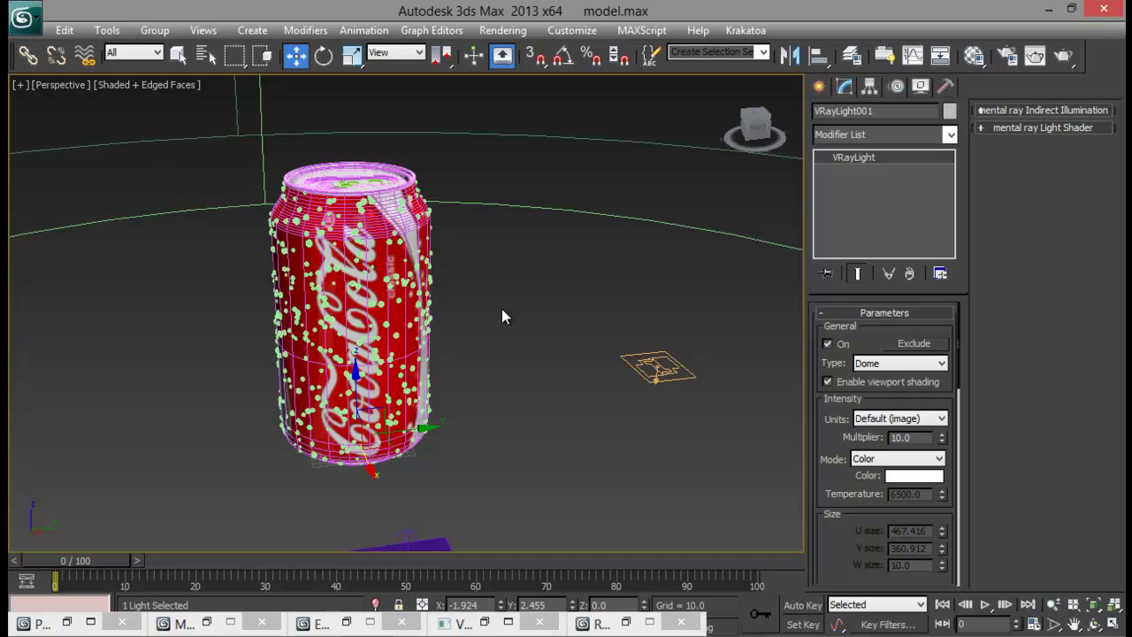
pyautogui.keyDown('alt'); pyautogui.moveTo(476, 317); pyautogui.dragTo(584, 310, button='middle'); pyautogui.keyUp('alt')
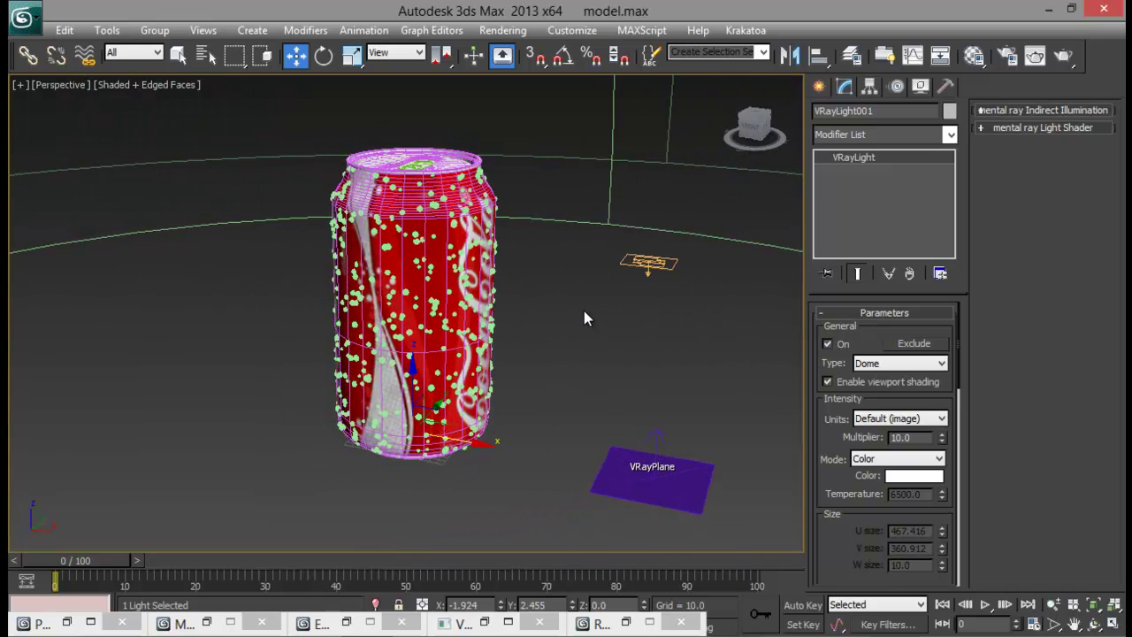